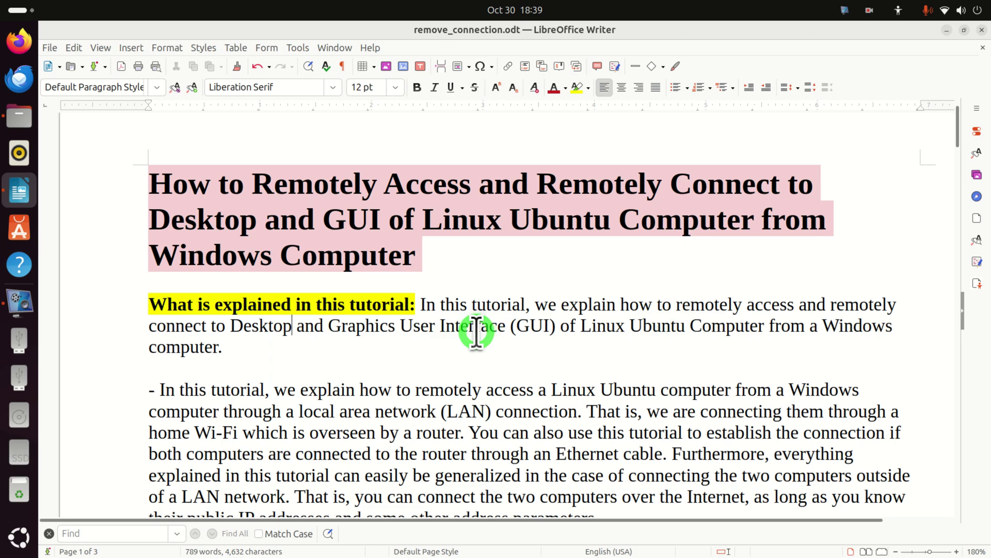
- Launch Remote Desktop Connection from a 're' search and connect to 192.168.0.145
scroll(476, 330, "down", 2)
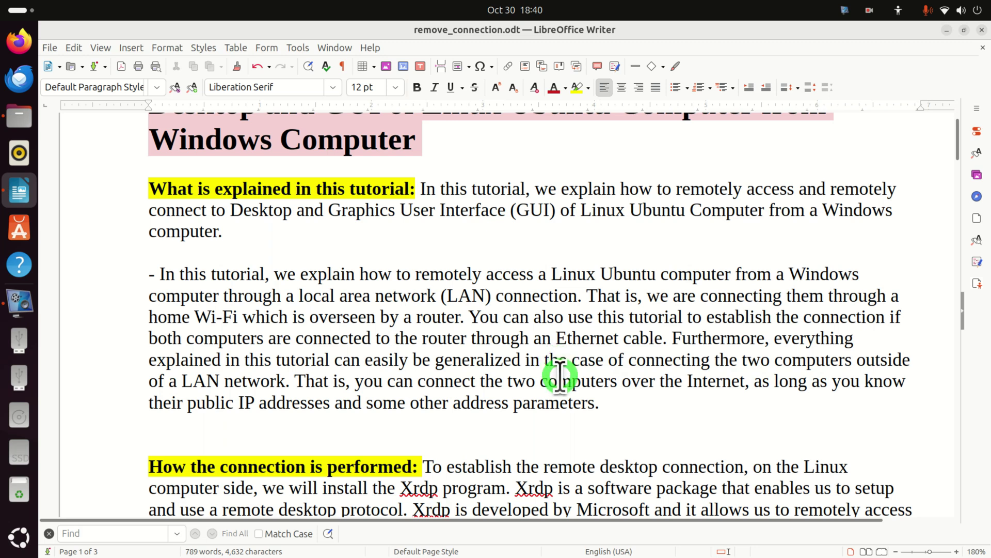
scroll(560, 372, "down", 1)
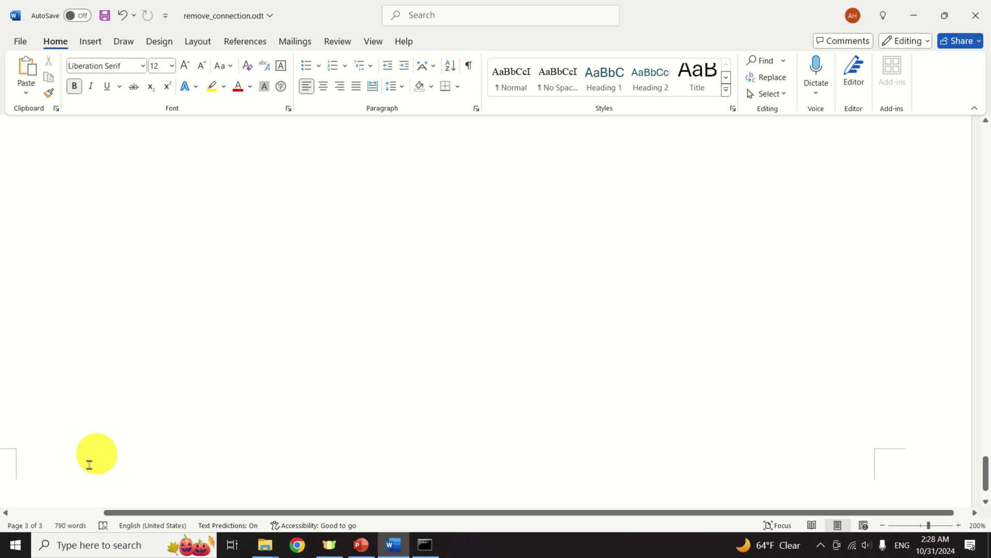
left_click(15, 551)
type("re")
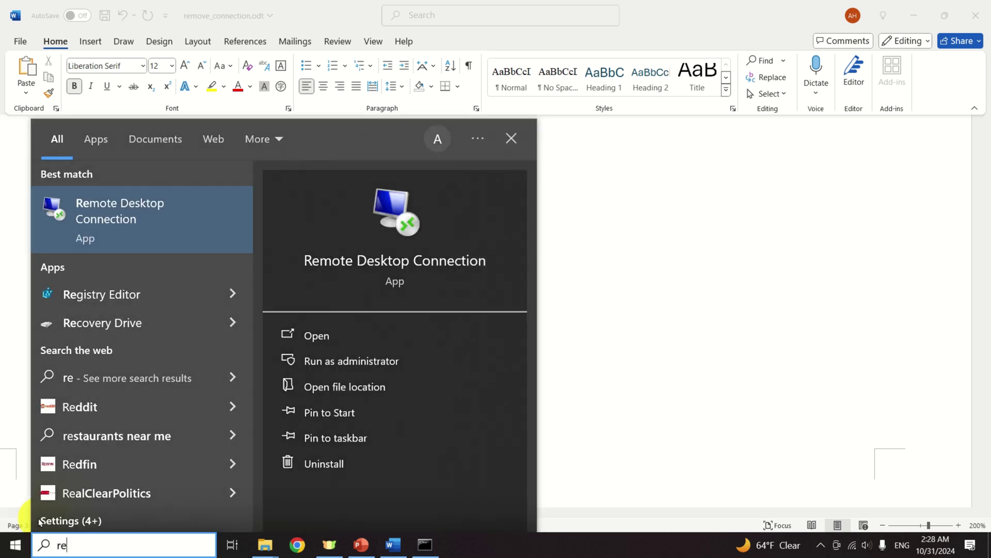
left_click(395, 260)
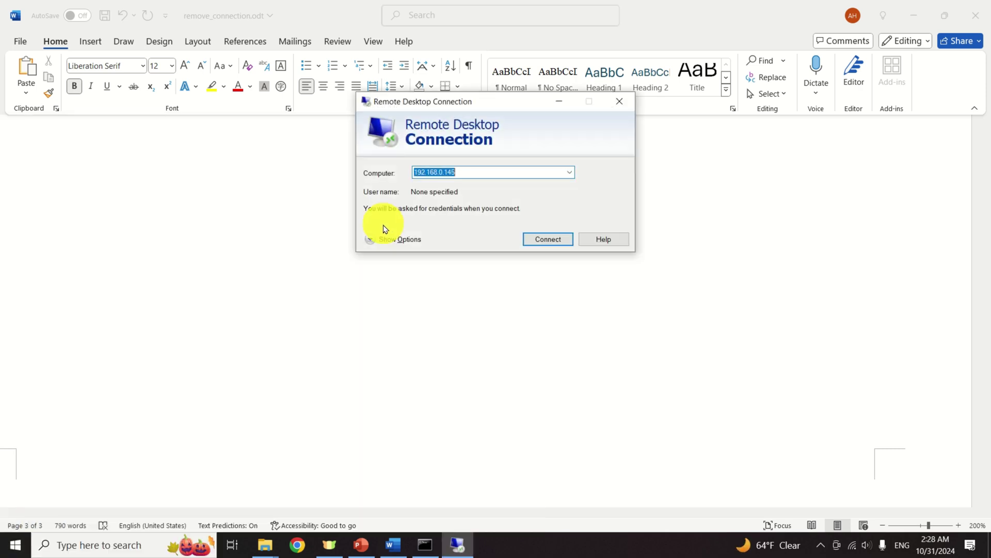
left_click_drag(411, 172, 451, 172)
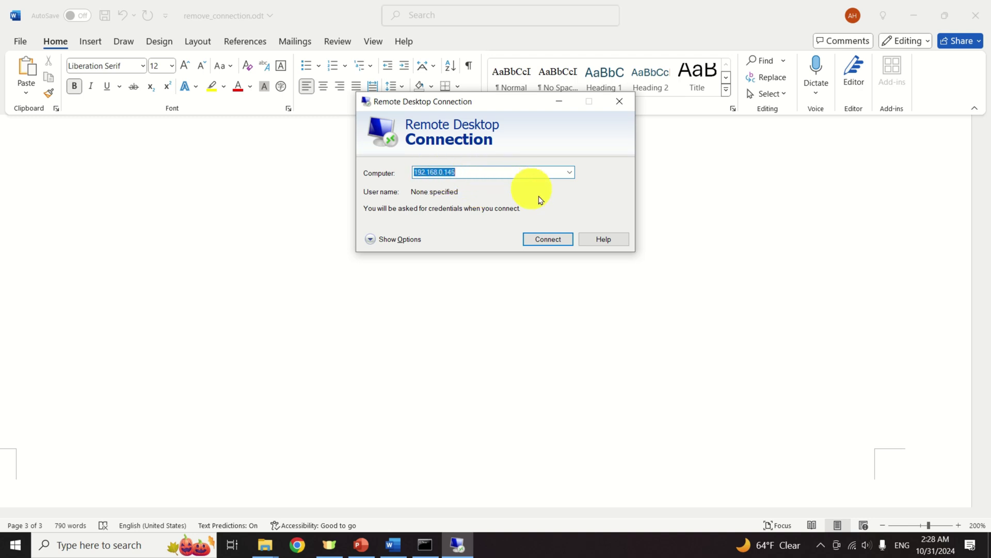
left_click(554, 240)
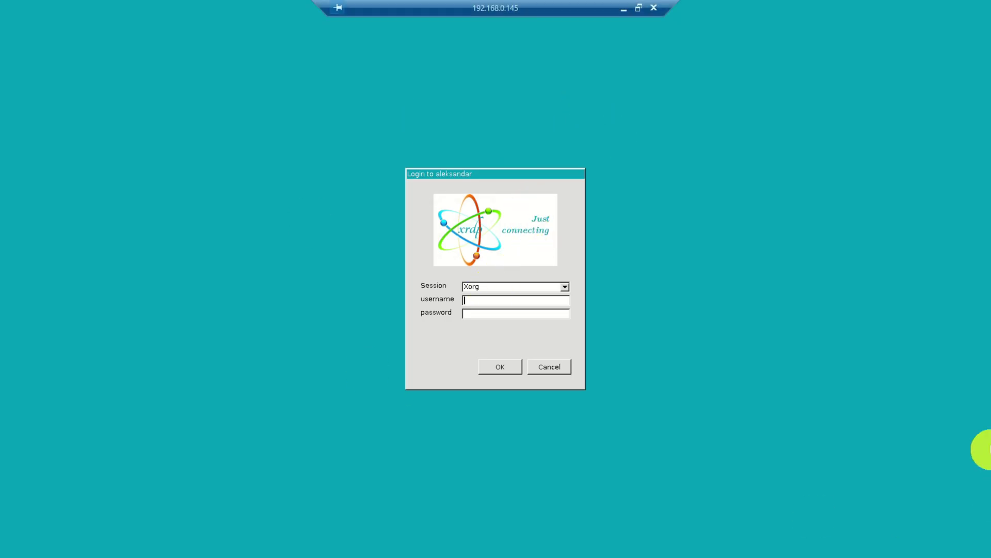
- Sign in to the xrdp Xorg session with the account's username and password
type("a")
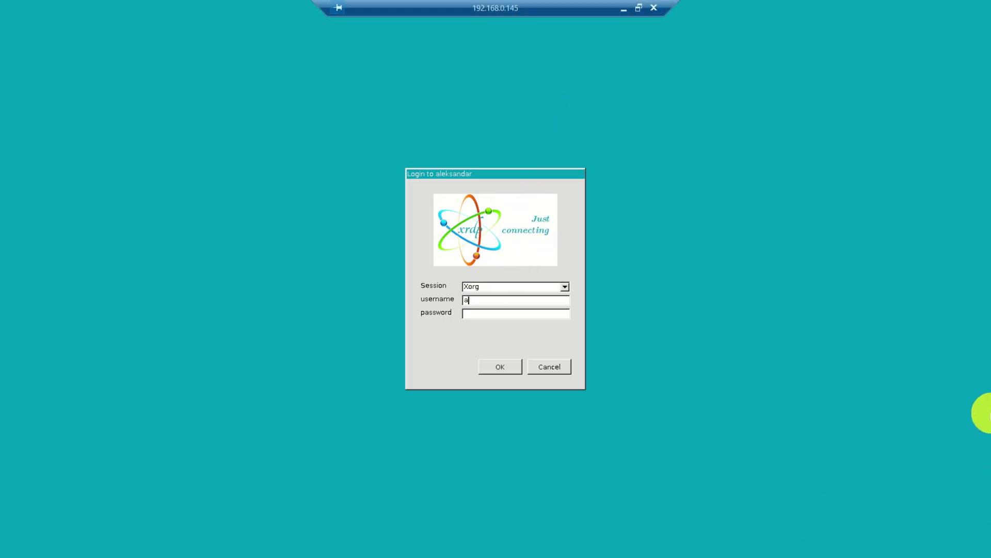
type("leksandar")
type("**********")
key("Return")
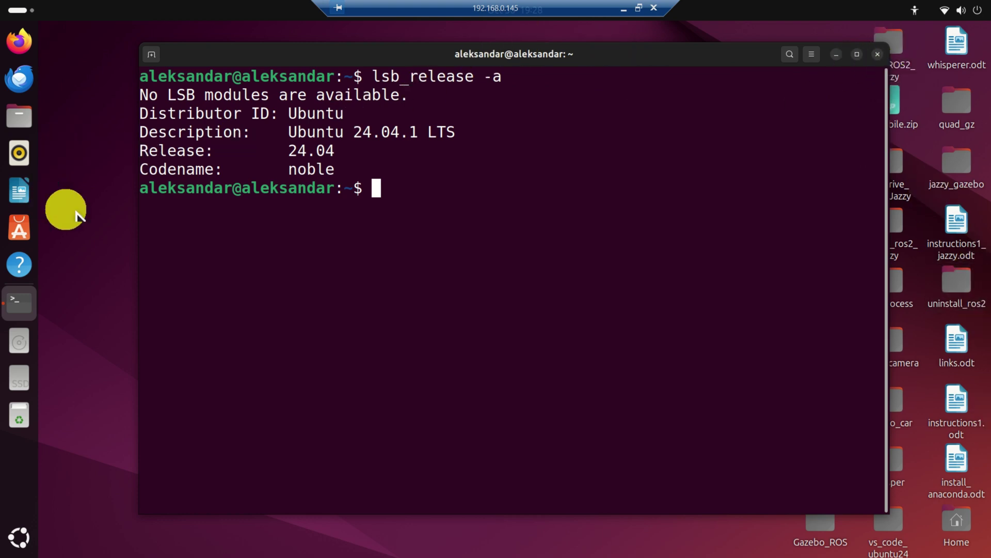
- Close the release-info terminal, start a new Terminal, and take the session out of full screen
left_click(878, 54)
left_click(18, 537)
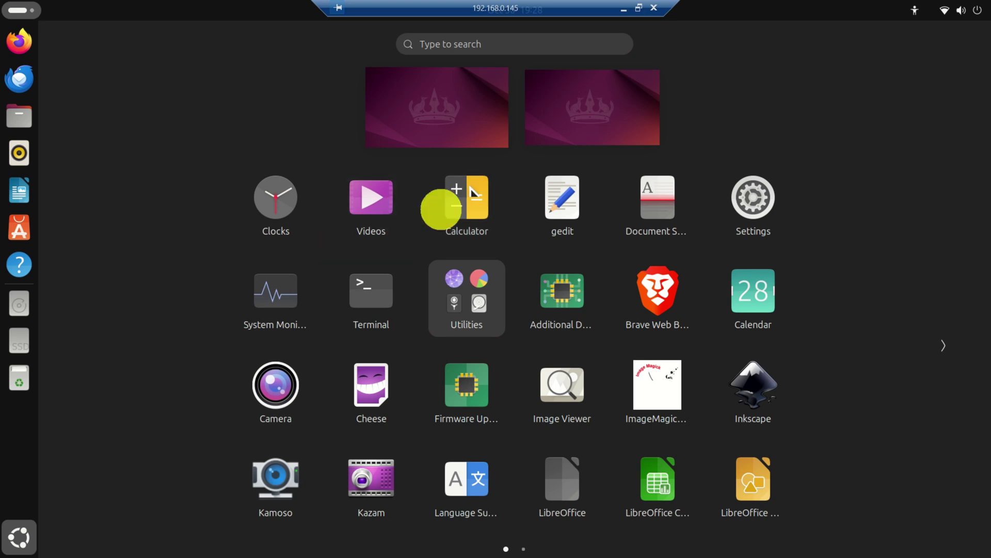
left_click(491, 39)
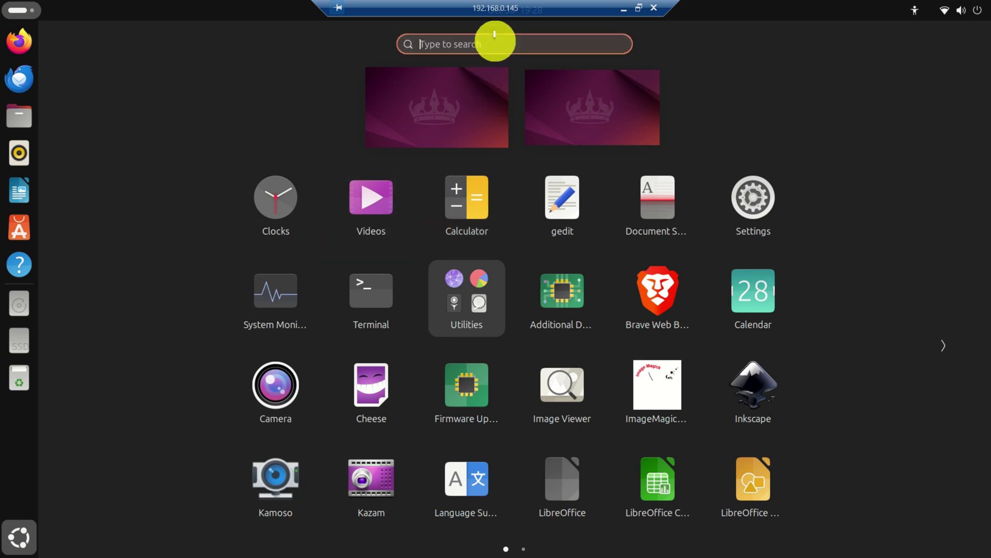
type("ter")
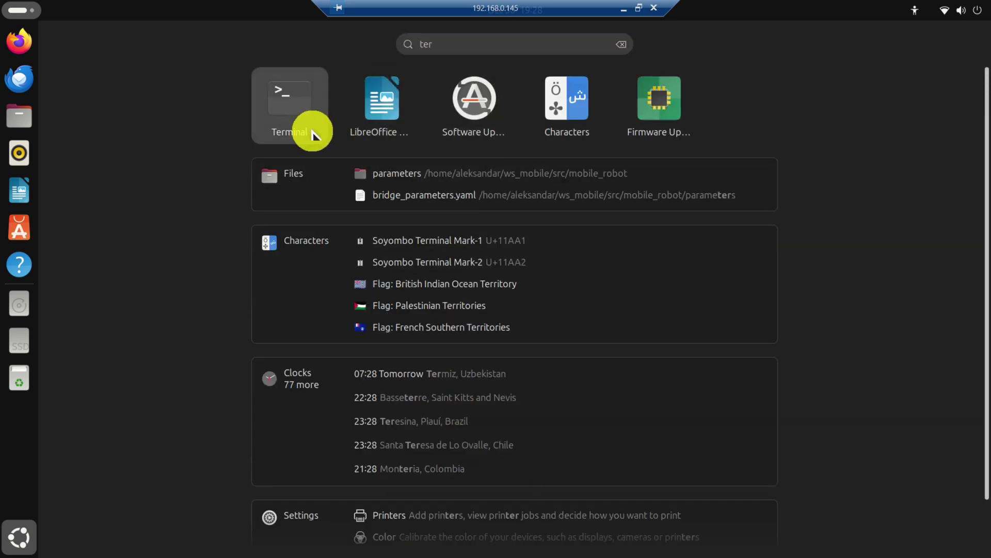
left_click(305, 126)
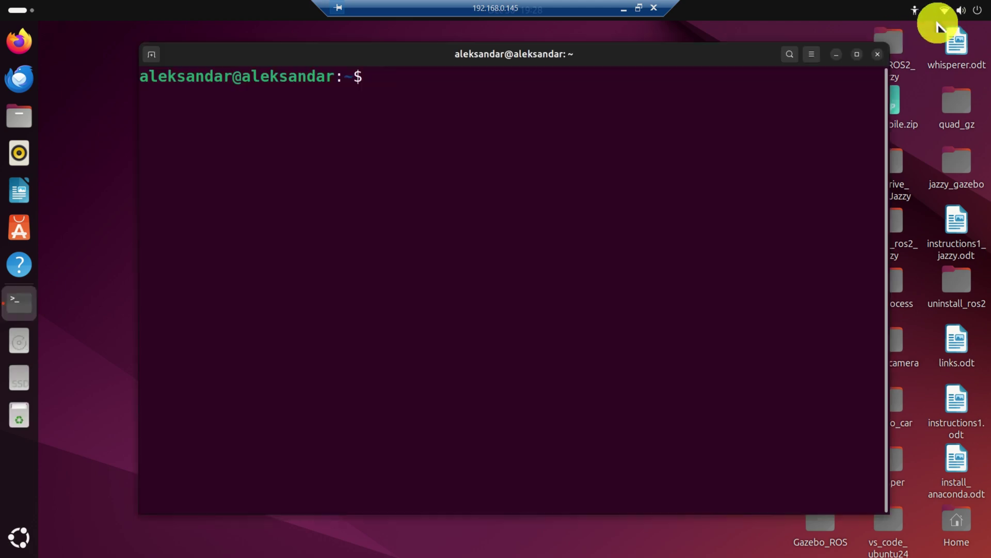
left_click(639, 9)
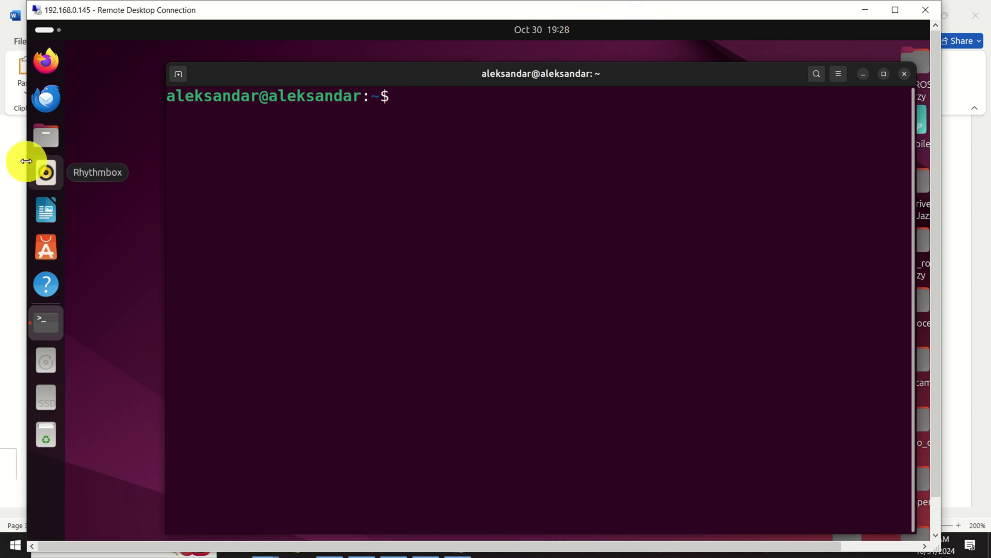
- Shrink the RDP window, start Writer, and type 'Hello, I am typing this from a windows machine.'
left_click_drag(26, 157, 130, 134)
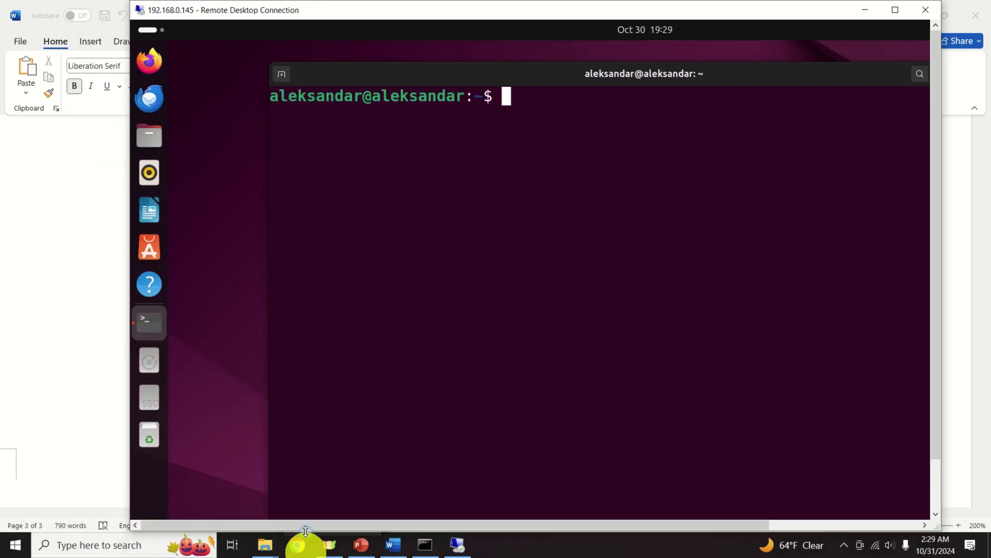
left_click_drag(306, 544, 309, 497)
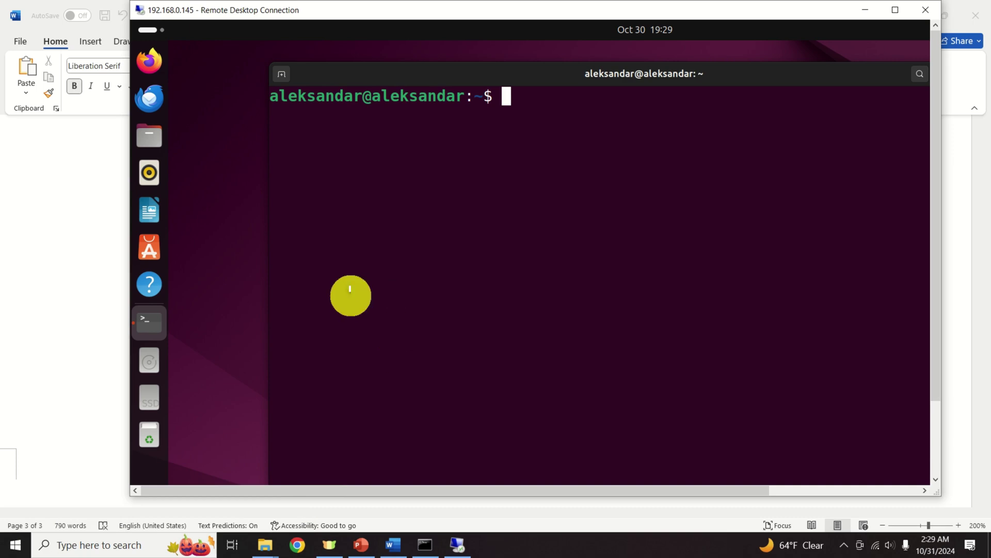
left_click(154, 211)
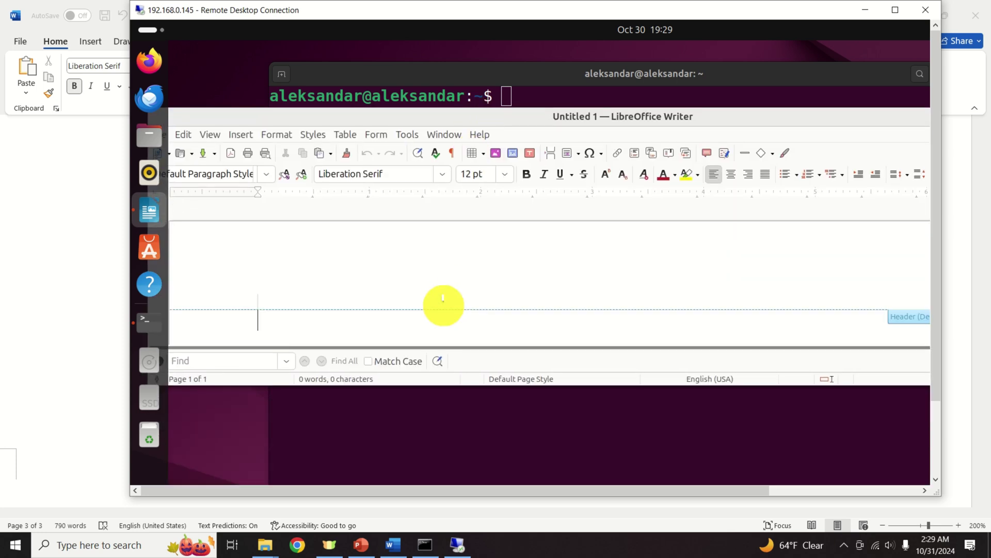
type("HHH")
key("BackSpace")
key("BackSpace")
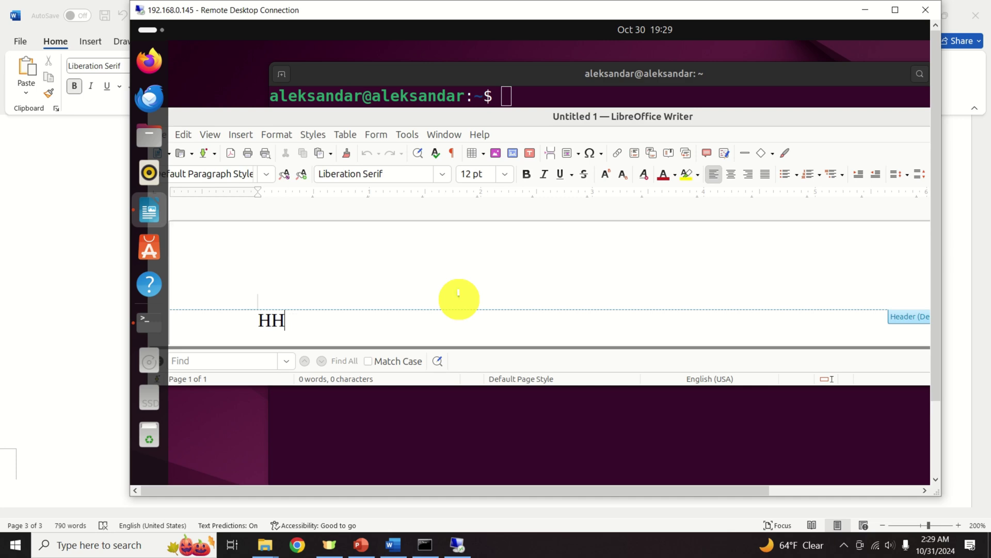
type("ello, I am ")
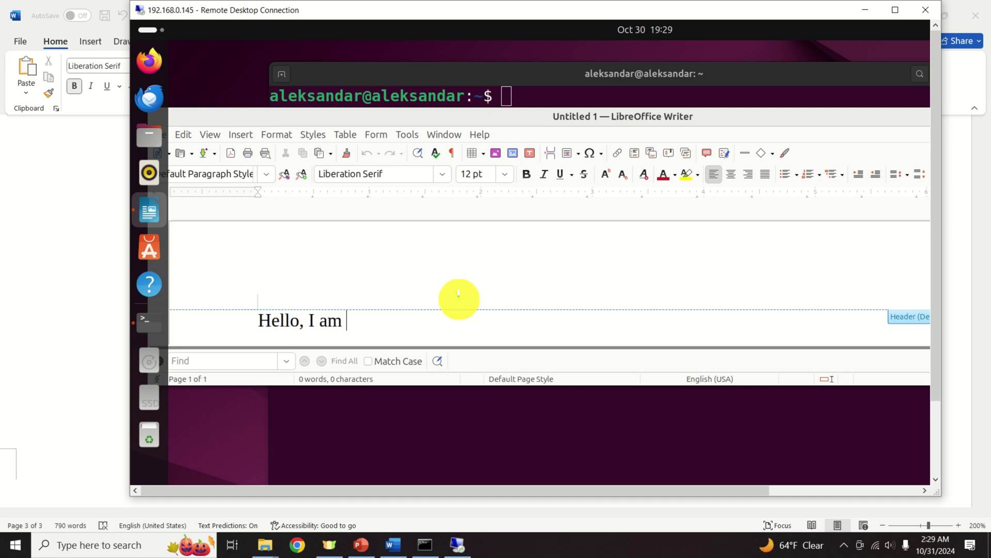
type("typing ")
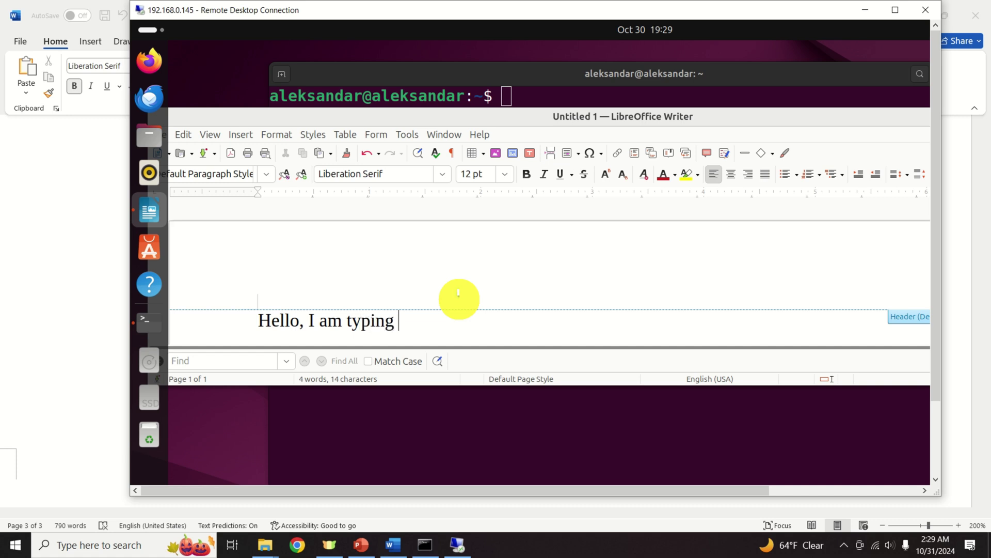
type("this from a ")
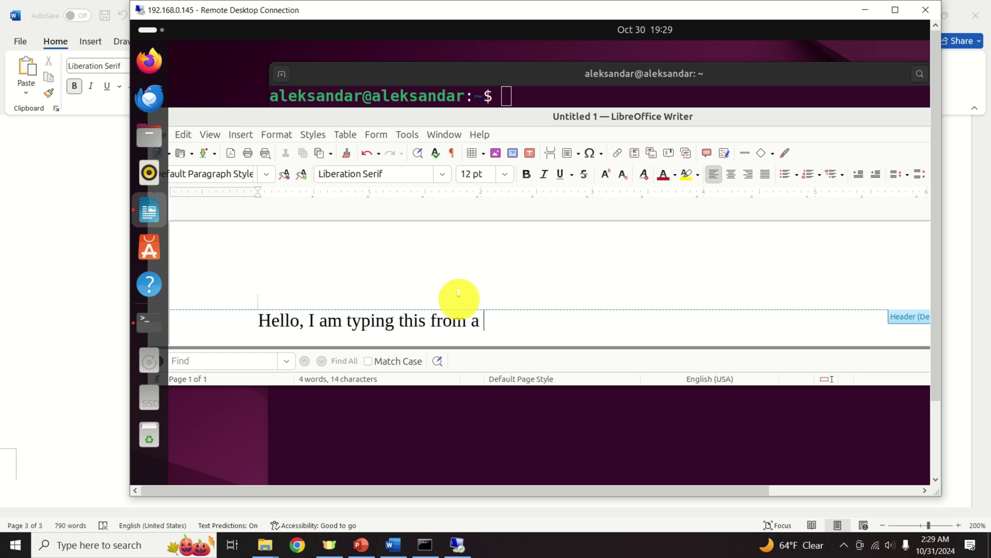
type("windows machine")
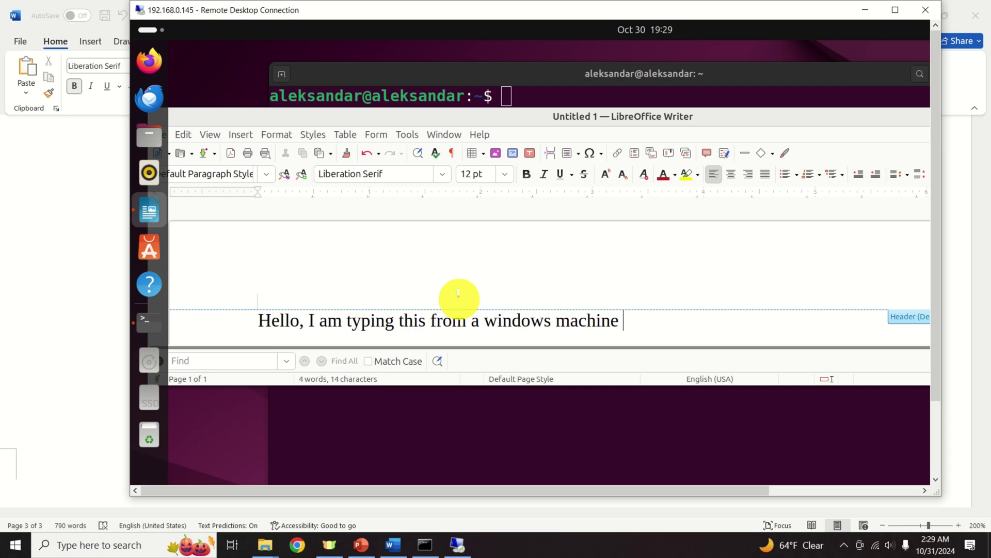
type(".")
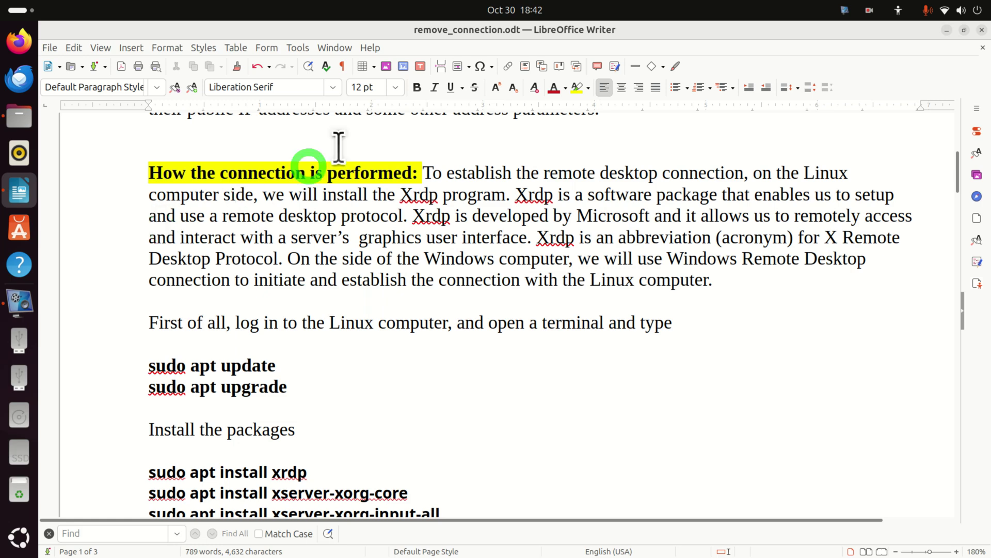
- Restore the remove_connection.odt window with Super+Down and start a new Terminal from a 'term' search
key("super+Down")
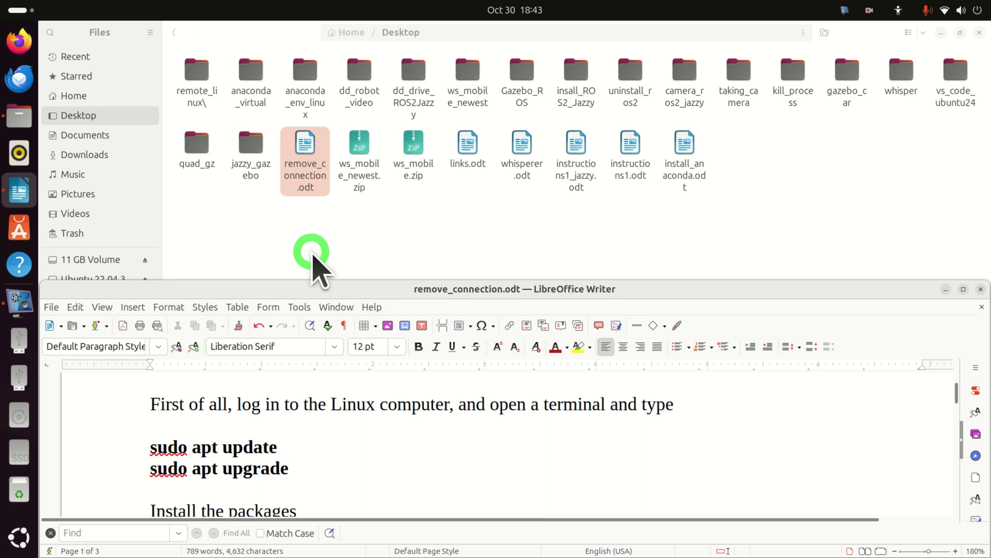
left_click(31, 537)
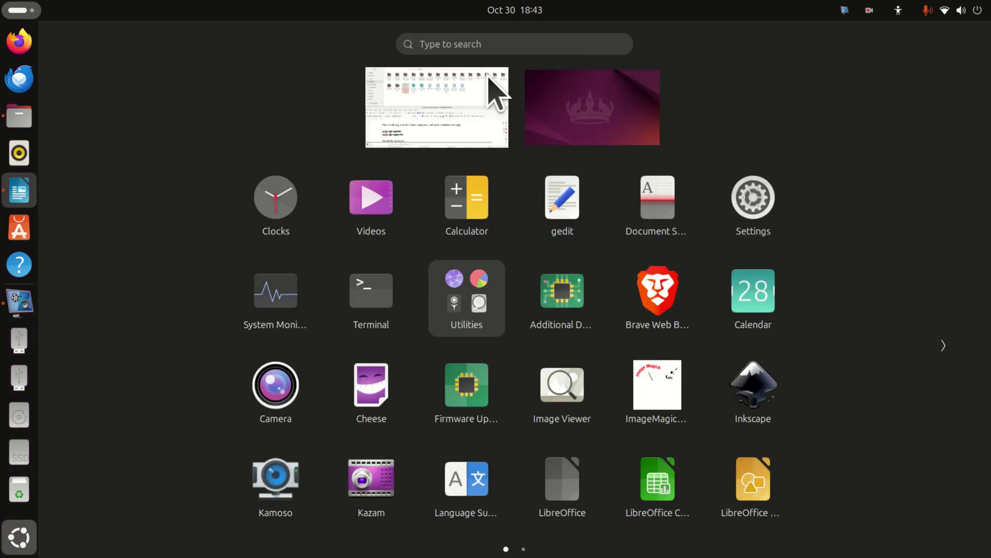
left_click(494, 43)
type("term")
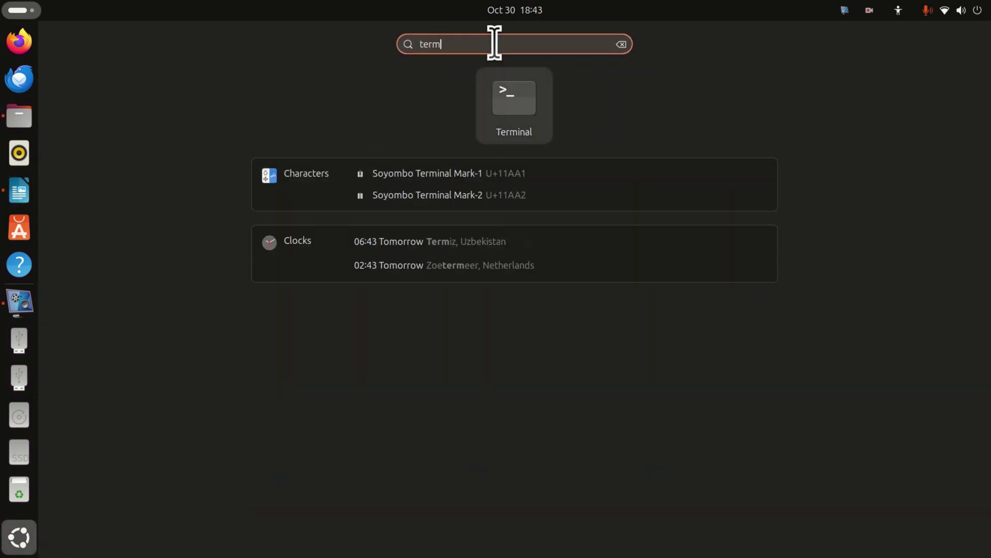
left_click(522, 115)
- Resize the terminal wider and taller and move it to the top of the screen
left_click_drag(346, 520, 331, 287)
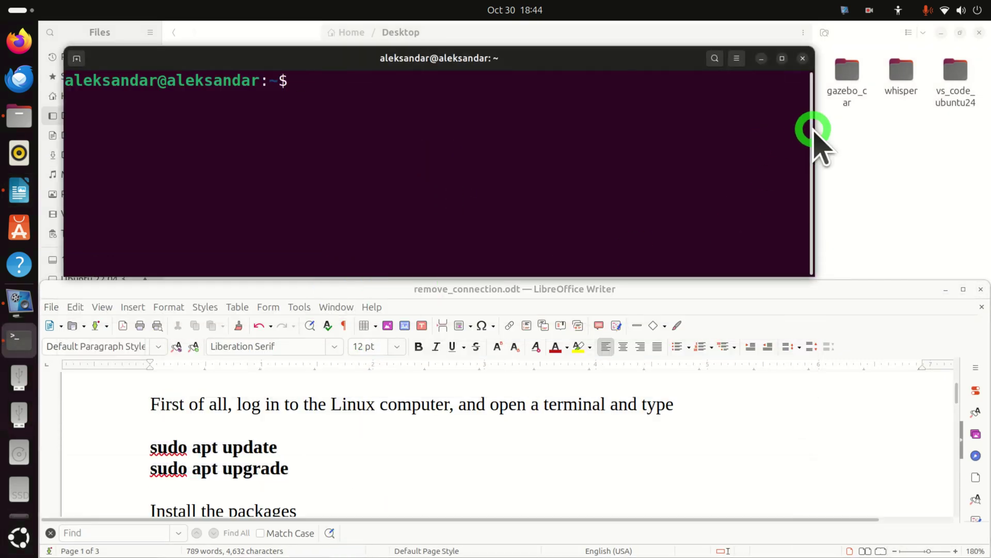
left_click_drag(814, 137, 984, 130)
left_click_drag(721, 52, 674, 37)
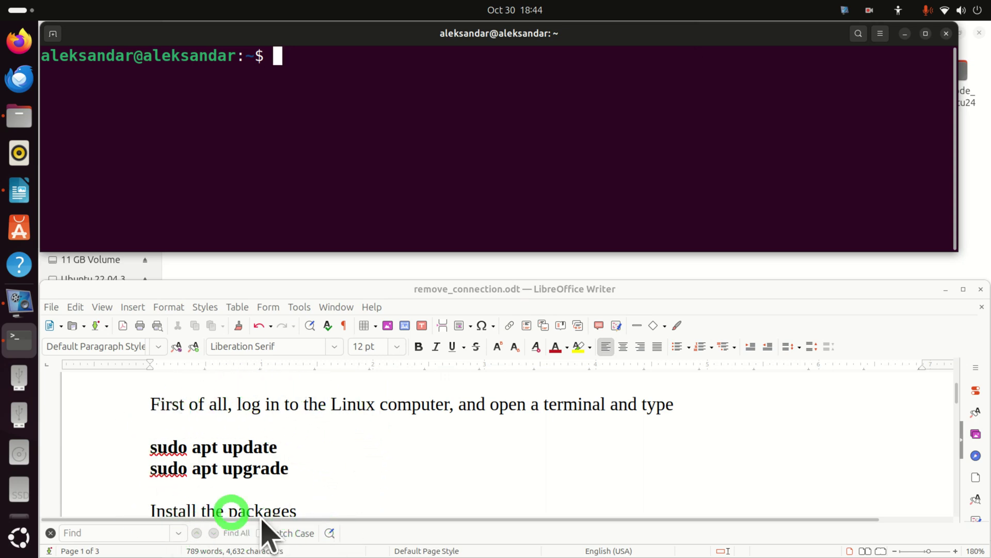
left_click_drag(675, 251, 671, 270)
left_click_drag(960, 162, 985, 164)
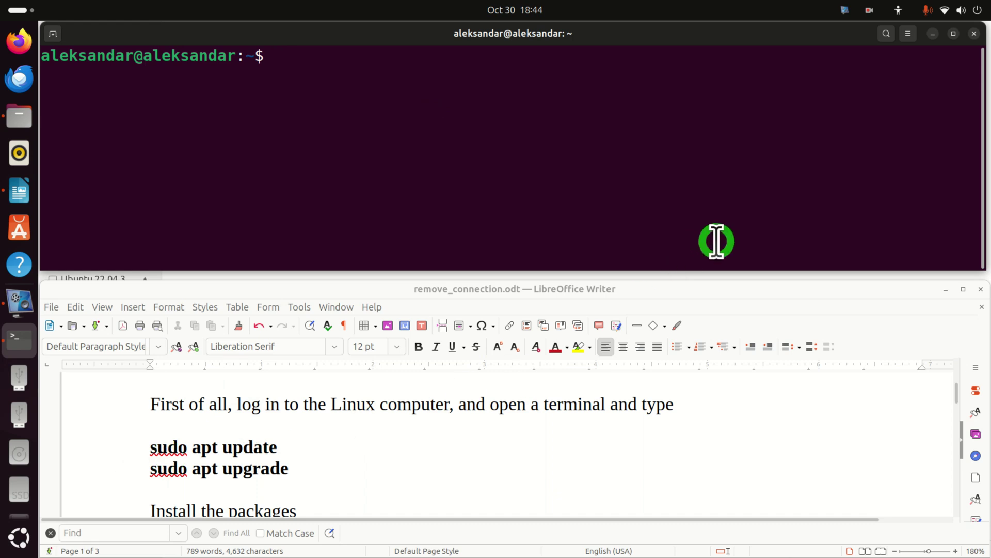
- Run sudo apt update and enter the administrator password
type("sudo apt update")
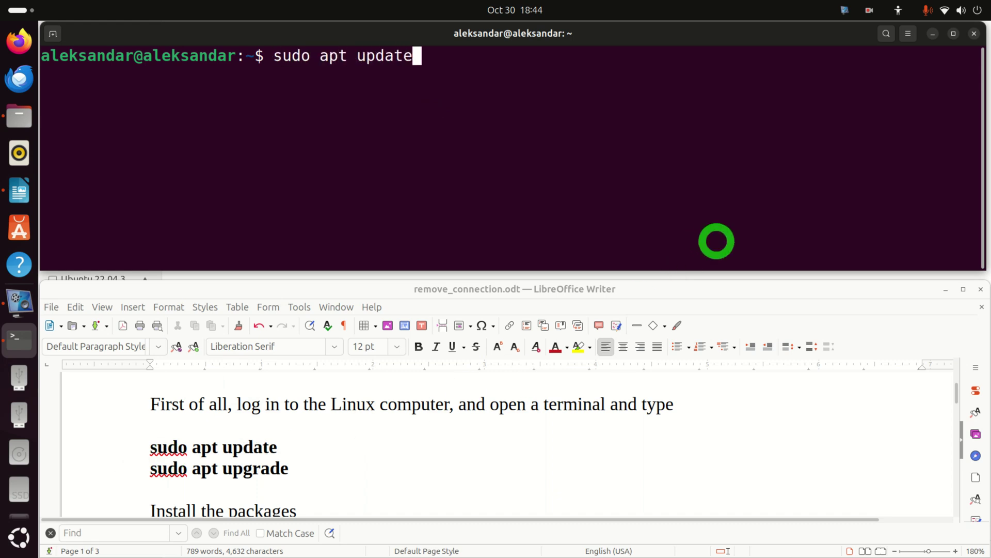
key("Return")
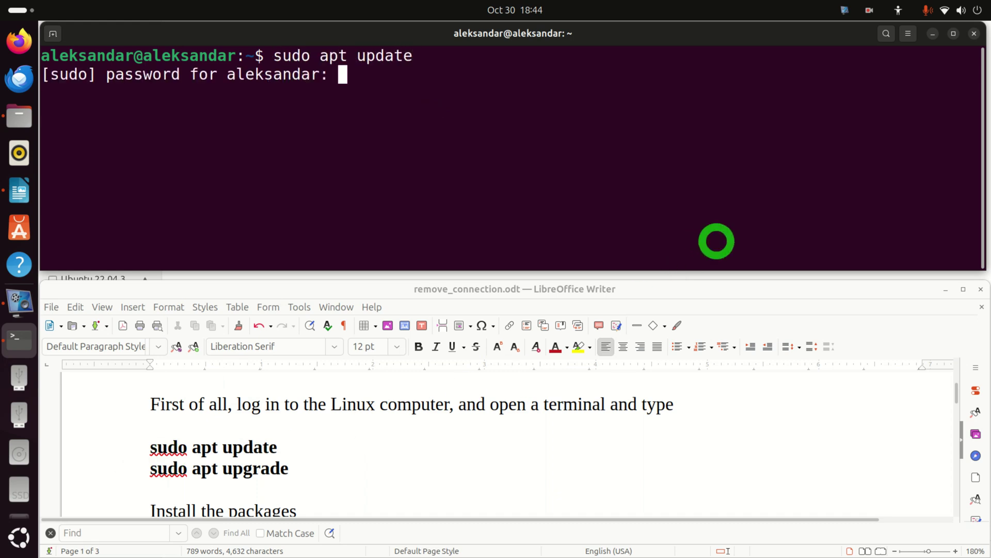
key("Return")
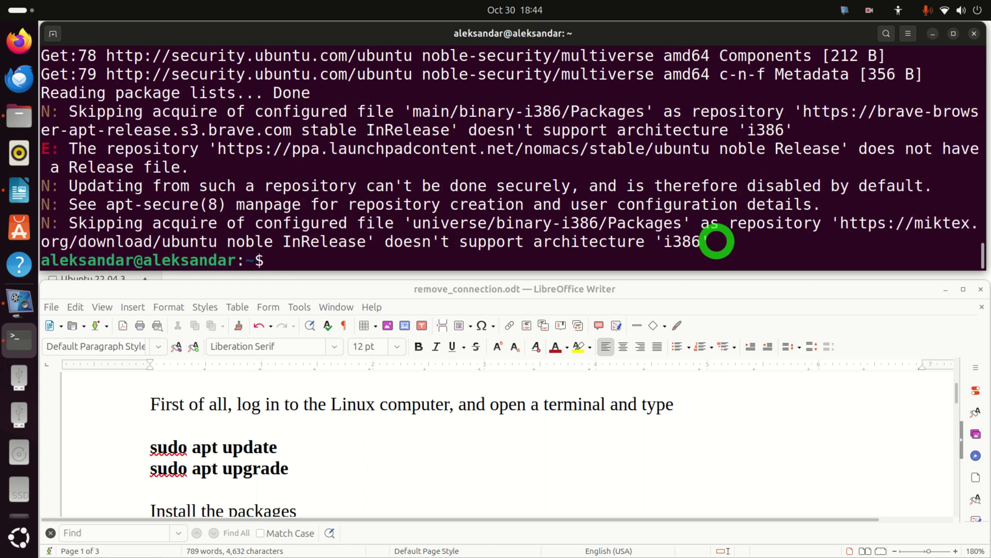
- Paste the guide's sudo apt upgrade line into the terminal, run it and answer y
double_click(231, 474)
triple_click(231, 474)
key("super+c")
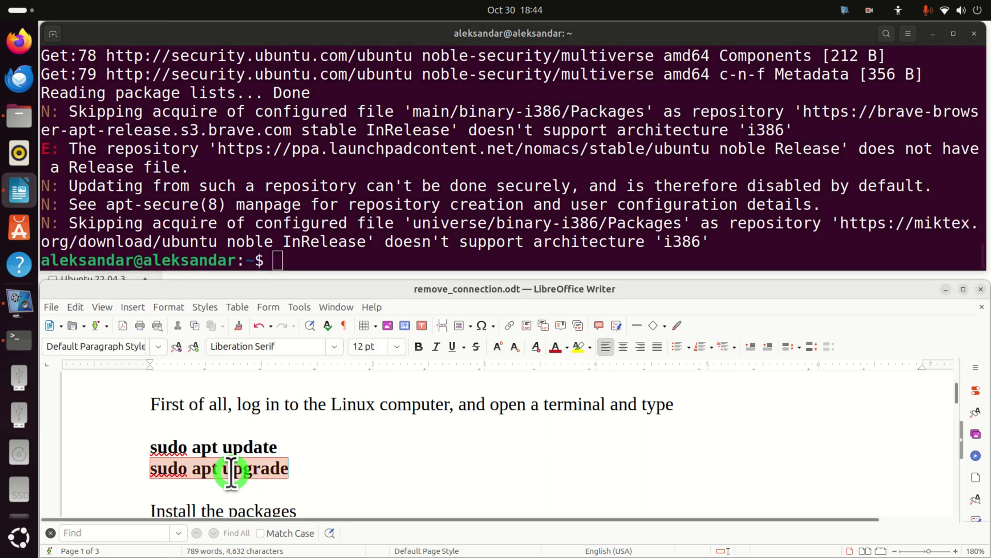
left_click(307, 248)
right_click(308, 246)
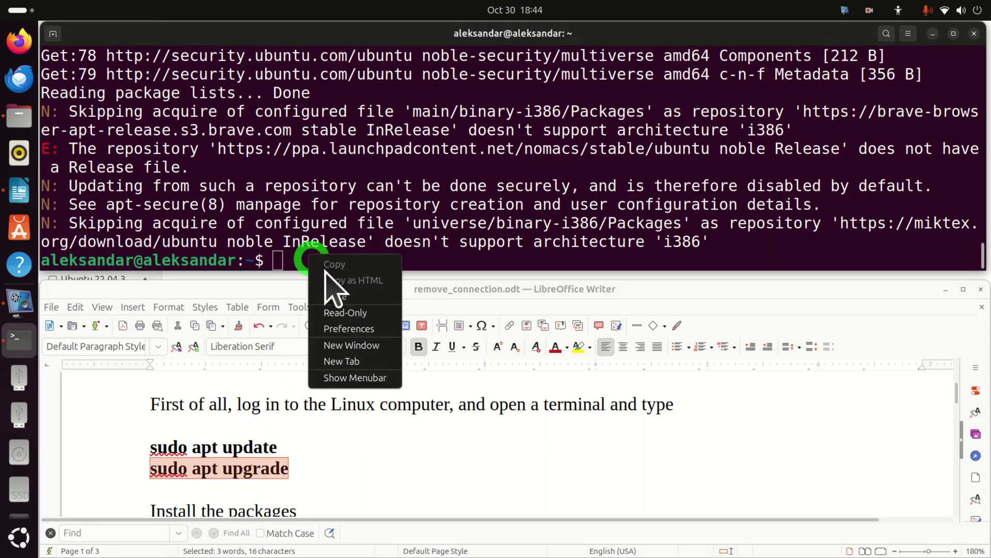
left_click(348, 293)
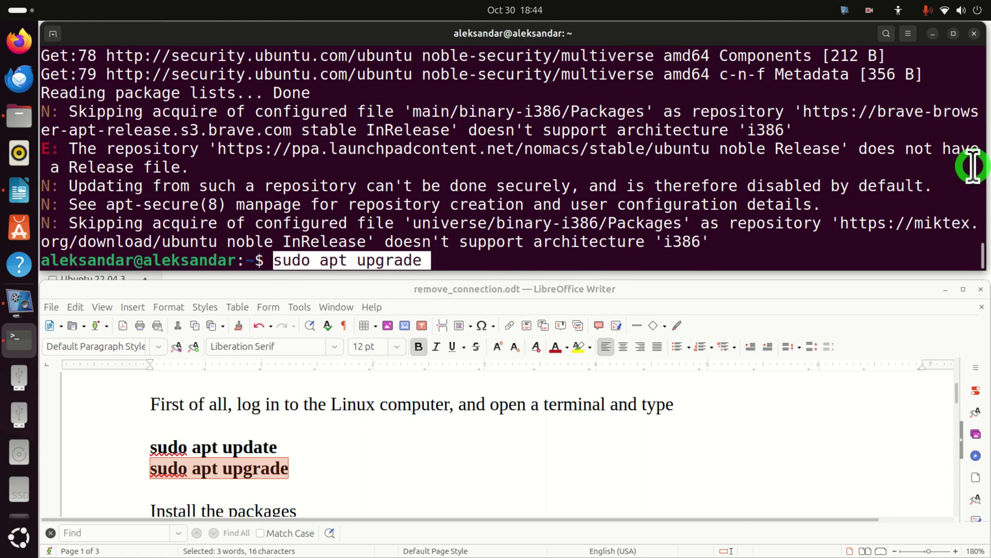
key("Return")
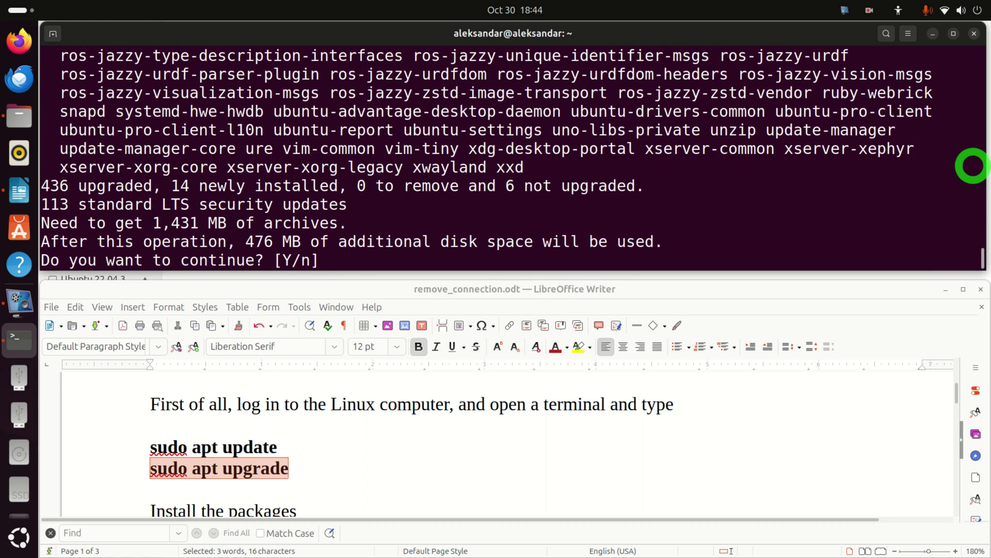
type("y")
key("Return")
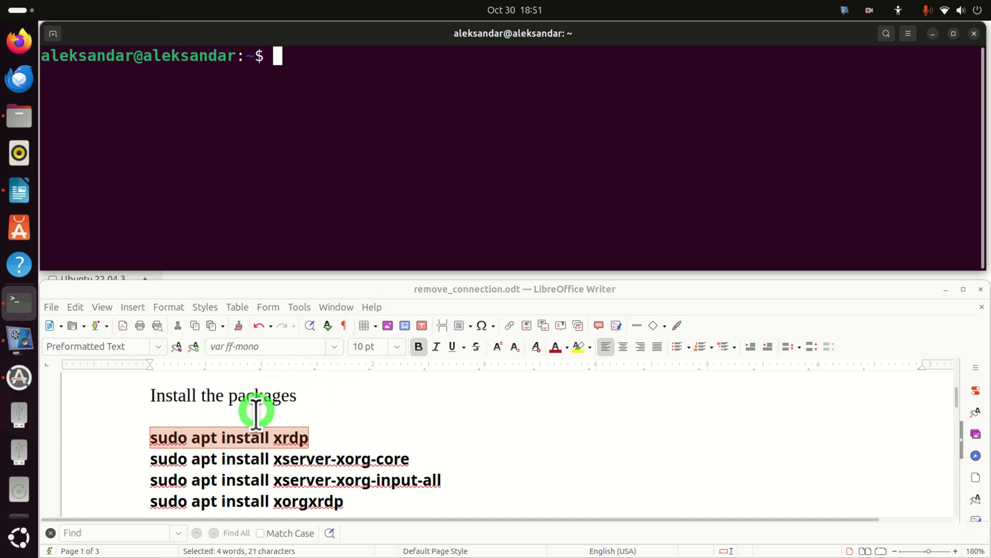
- Copy sudo apt install xrdp from the guide, paste it into the terminal and run it
right_click(252, 447)
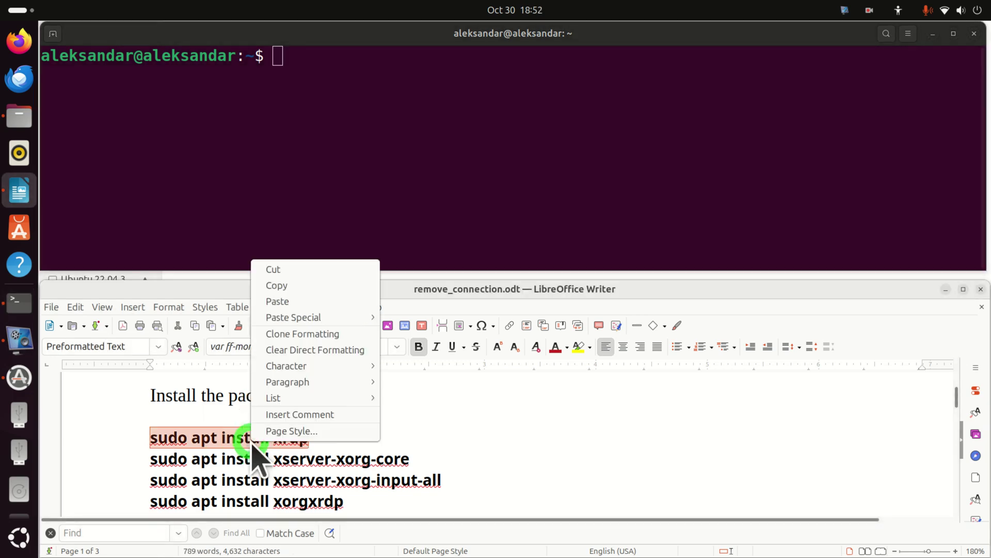
left_click(339, 285)
left_click(347, 71)
right_click(353, 74)
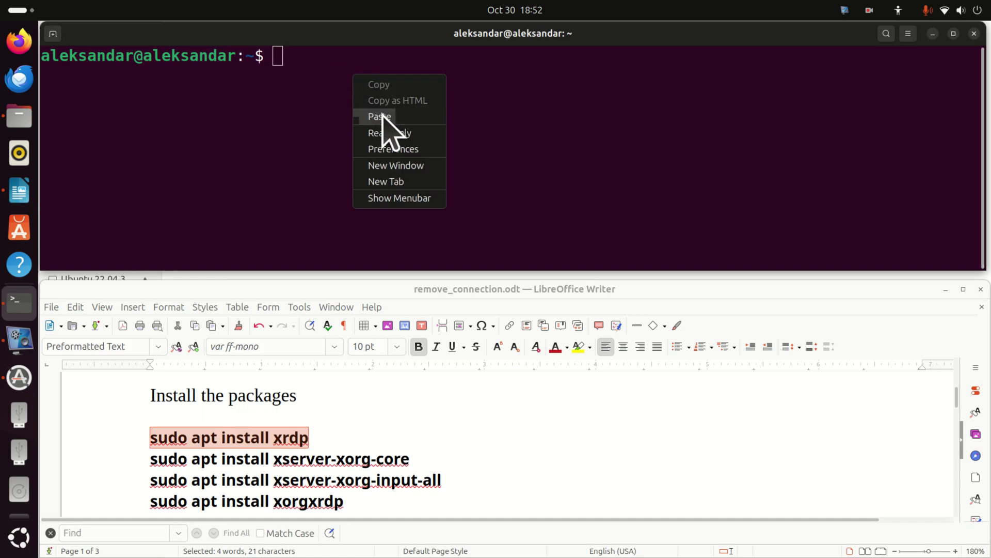
left_click(384, 118)
key("Return")
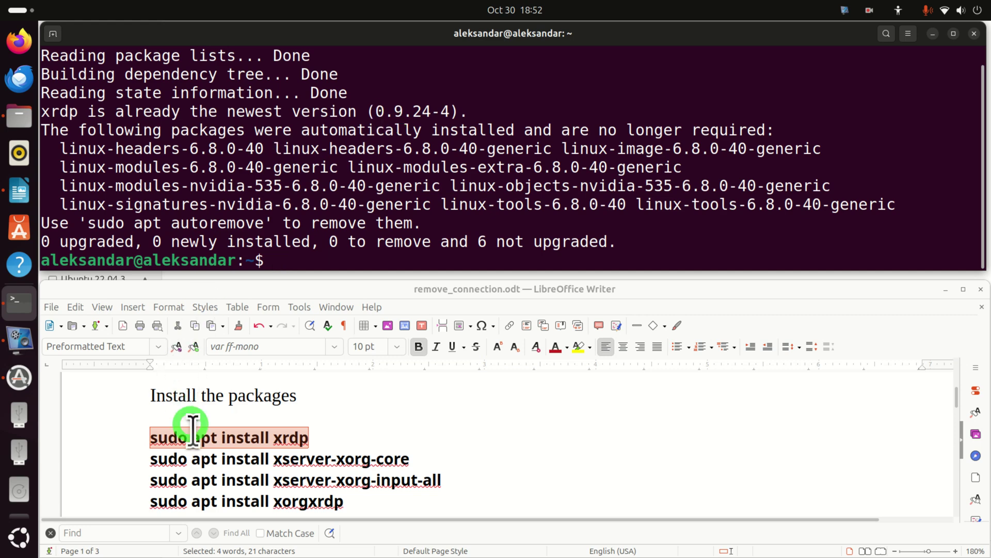
- Copy the guide's sudo apt install xserver-xorg-core line into the terminal and run it
left_click(191, 459)
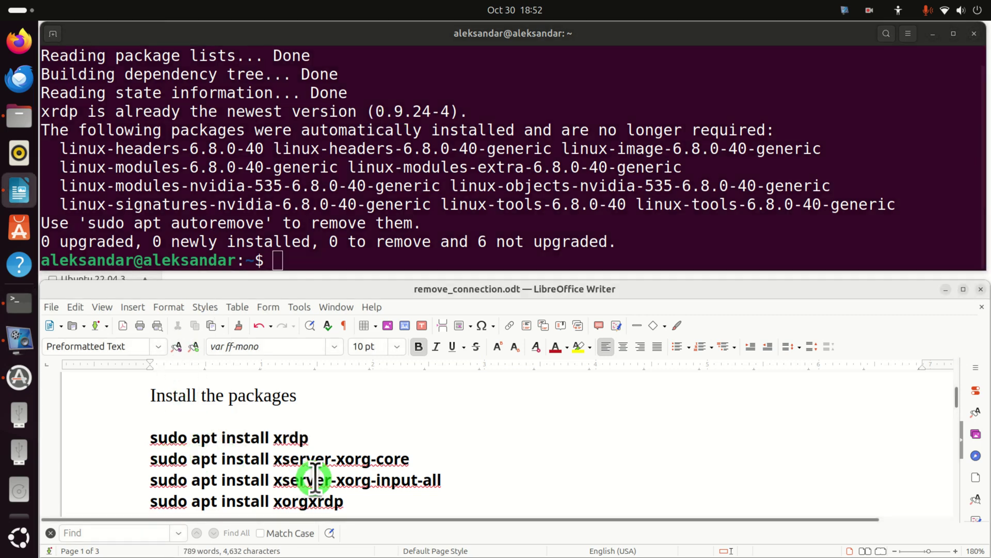
left_click(298, 480)
left_click(292, 501)
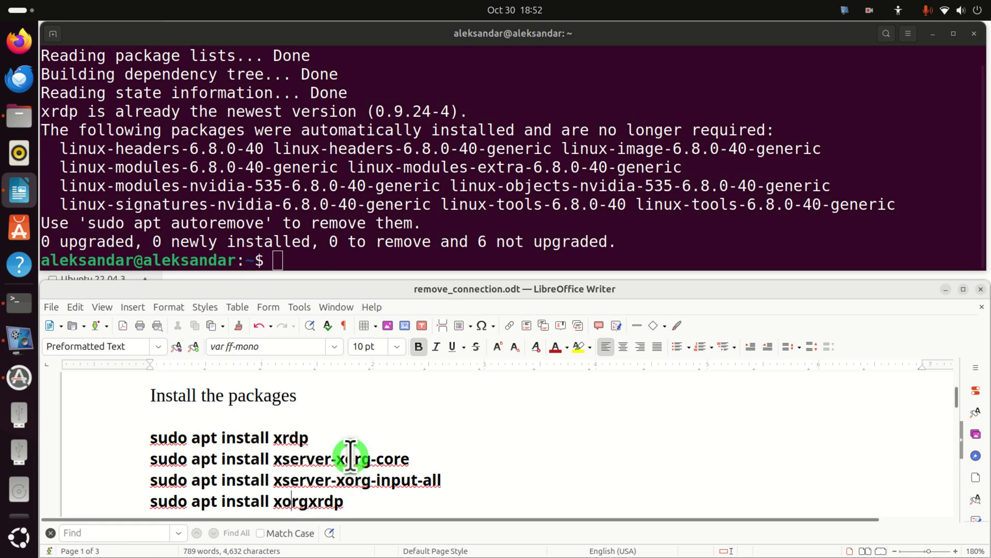
triple_click(344, 458)
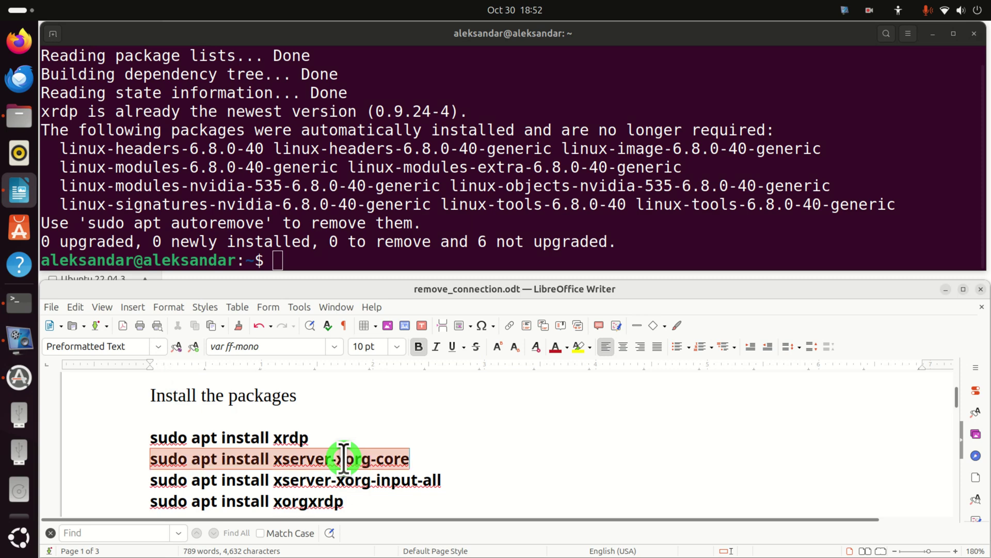
right_click(345, 459)
left_click(408, 301)
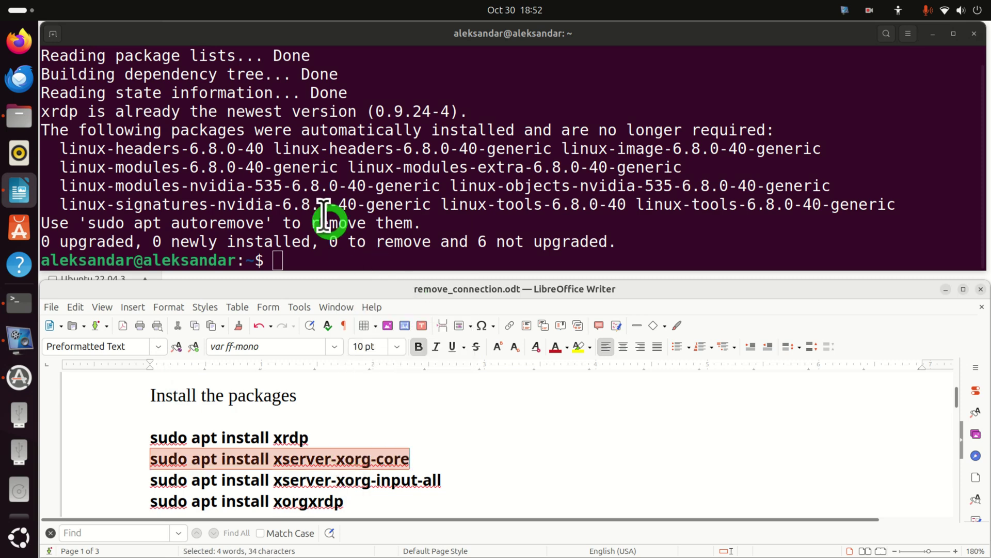
right_click(318, 259)
left_click(322, 303)
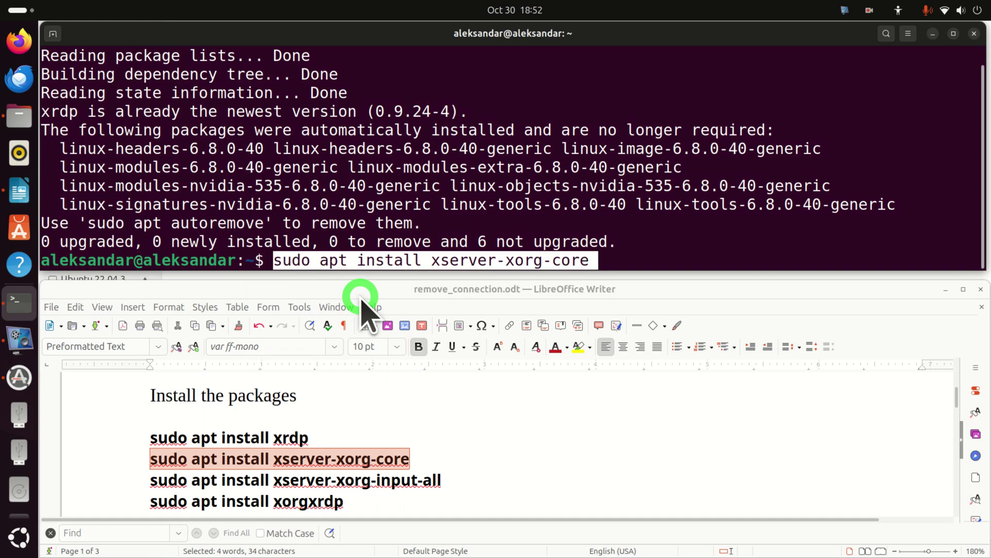
key("Return")
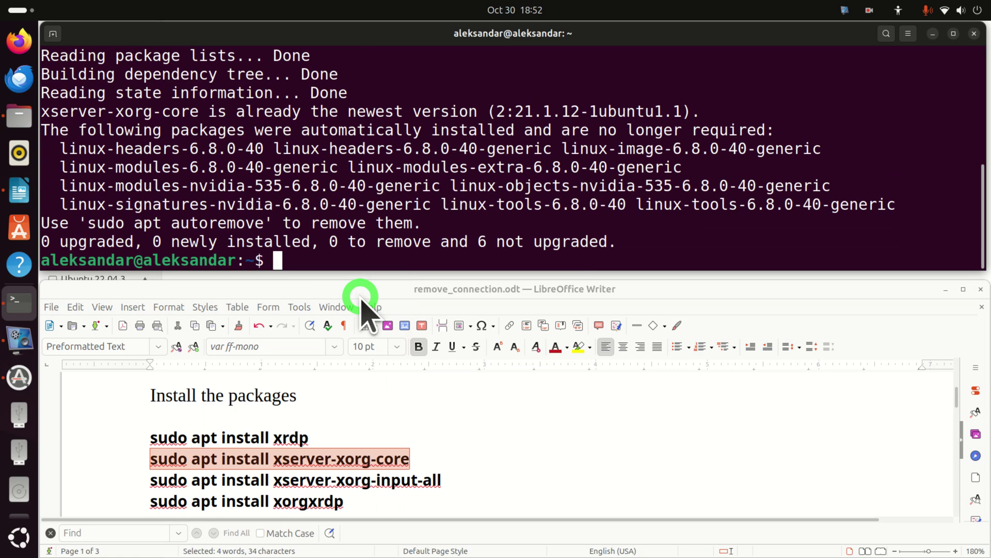
- Copy the sudo apt install xserver-xorg-input-all line into the terminal and run it
triple_click(298, 485)
right_click(298, 486)
left_click(330, 326)
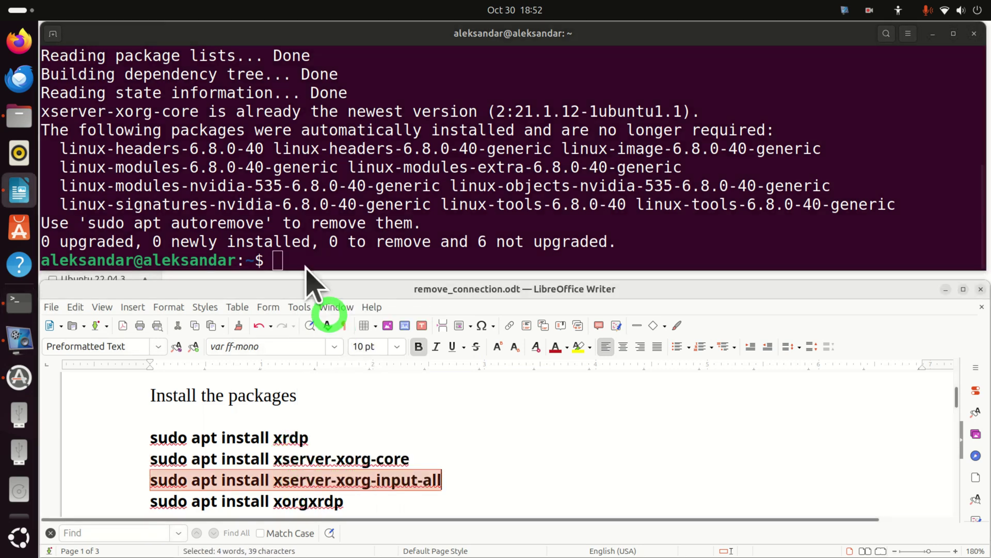
right_click(329, 260)
left_click(371, 308)
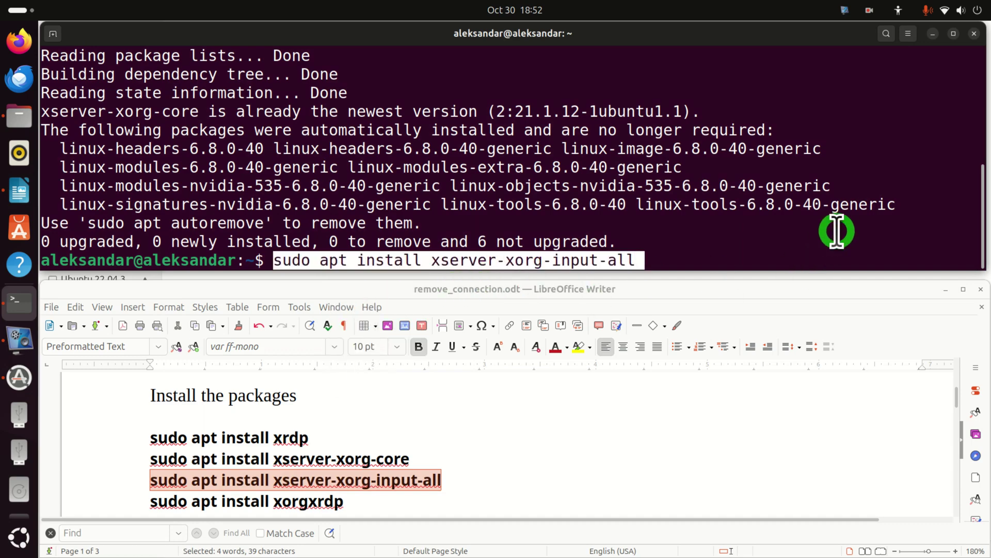
key("Return")
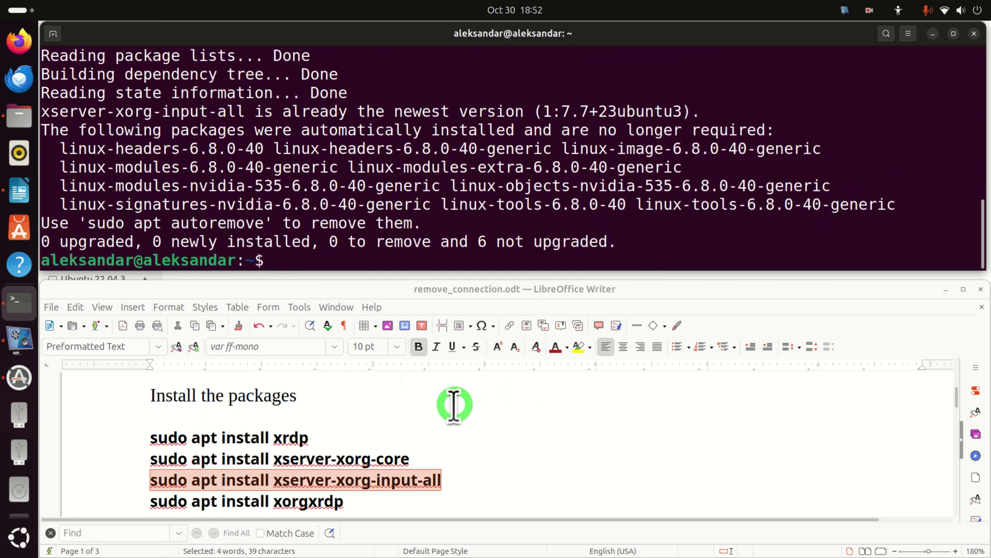
- Copy the 'sudo apt install xorgxrdp' line from the Writer guide and paste it at the terminal prompt
scroll(454, 404, "down", 3)
triple_click(305, 391)
right_click(306, 392)
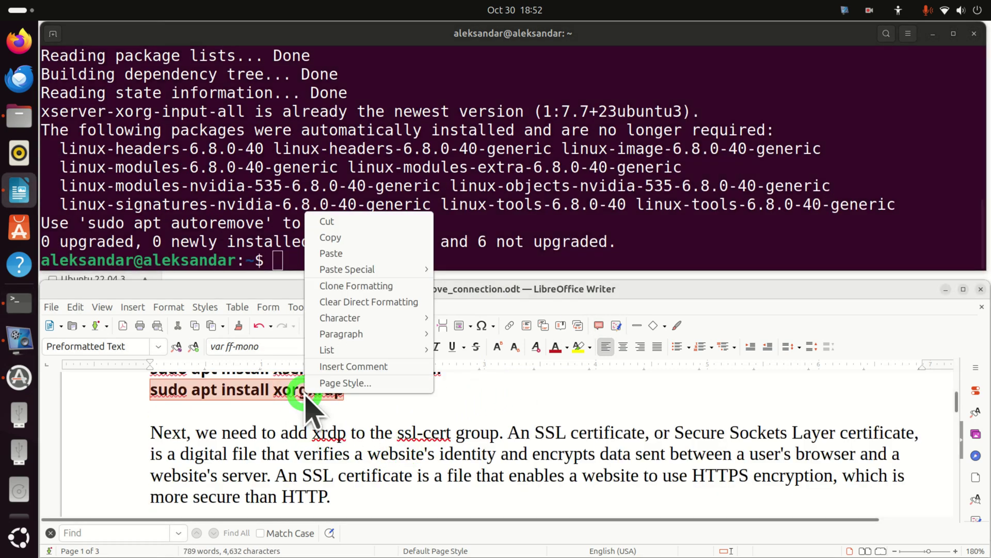
left_click(361, 237)
left_click(342, 252)
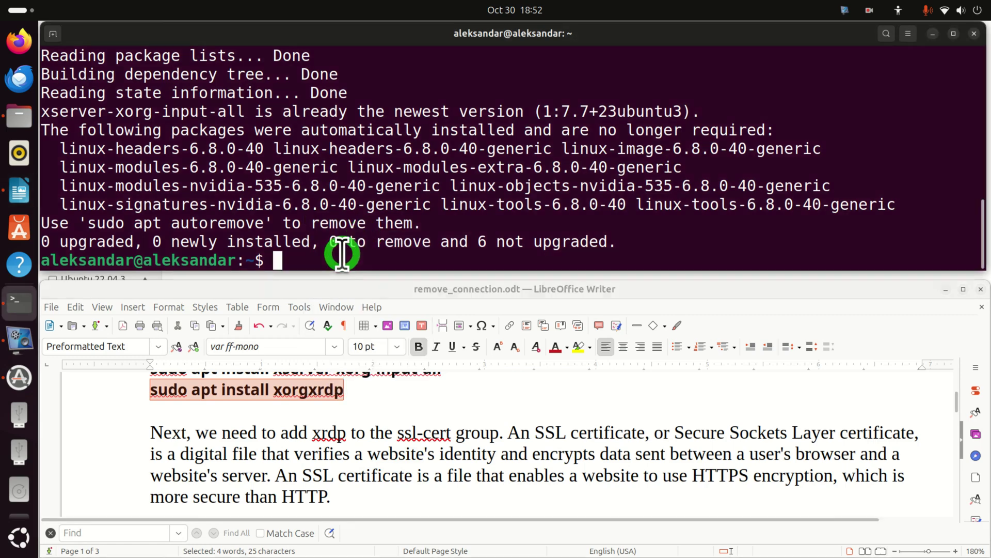
right_click(342, 253)
left_click(387, 298)
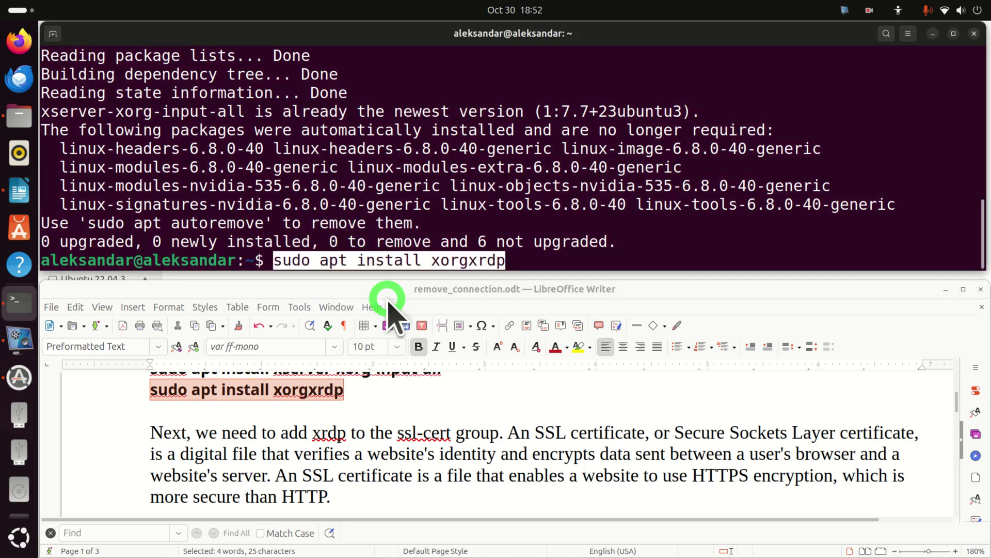
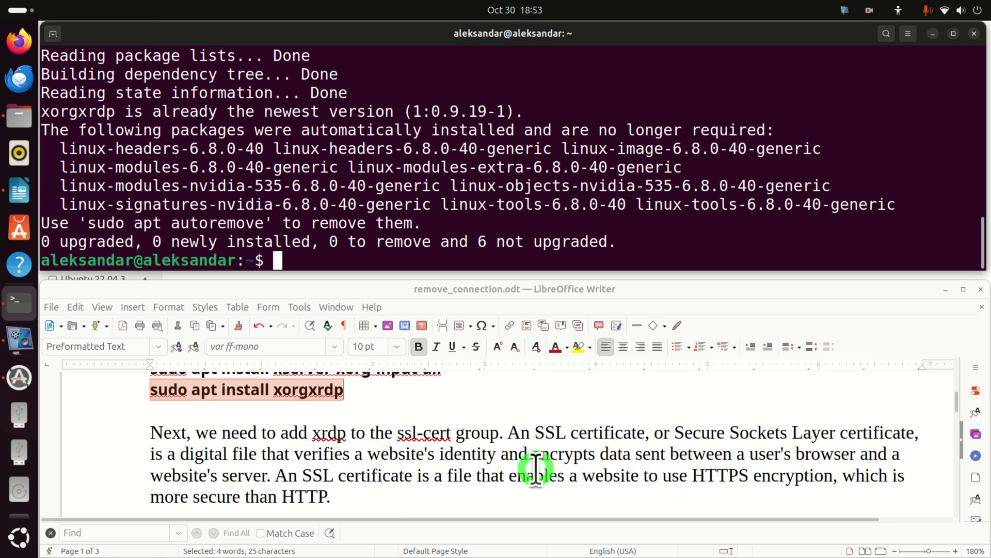
- Run sudo adduser xrdp ssl-cert from the guide to put xrdp in the ssl-cert group
scroll(535, 468, "down", 2)
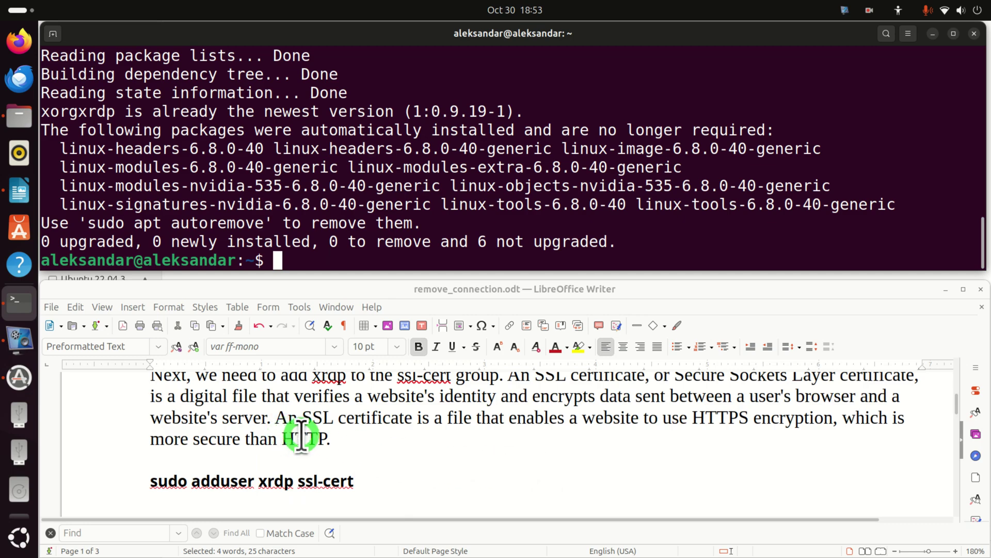
scroll(330, 446, "down", 2)
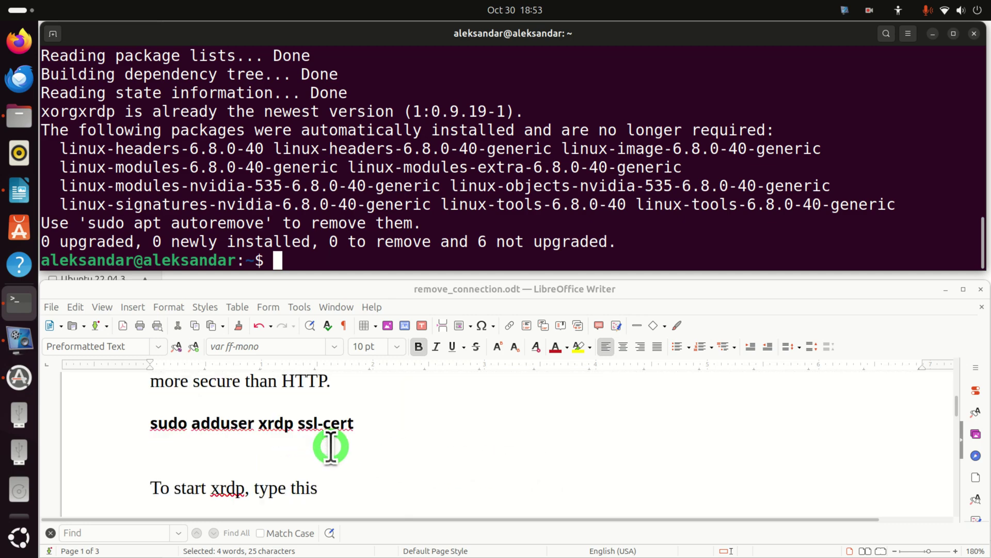
left_click(316, 422)
right_click(317, 422)
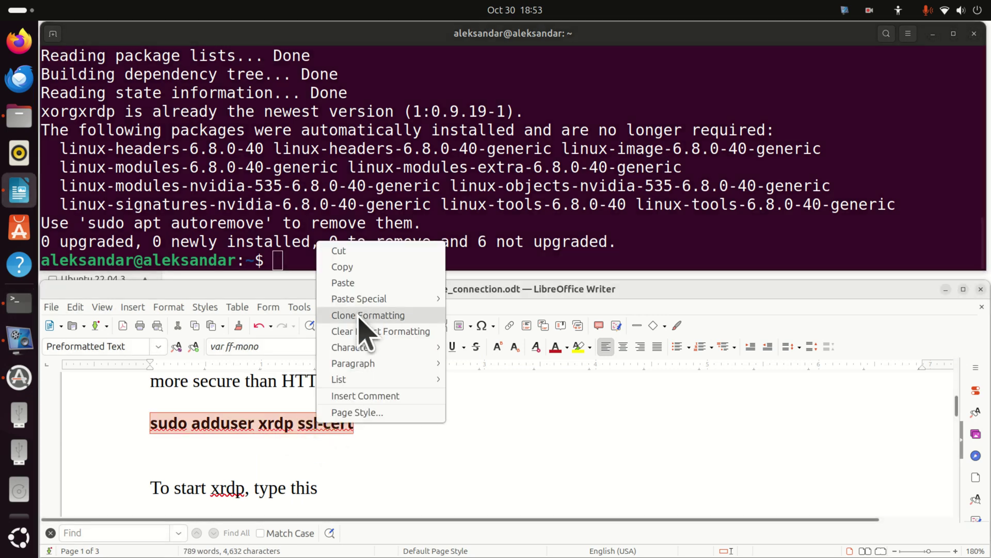
left_click(377, 267)
right_click(351, 258)
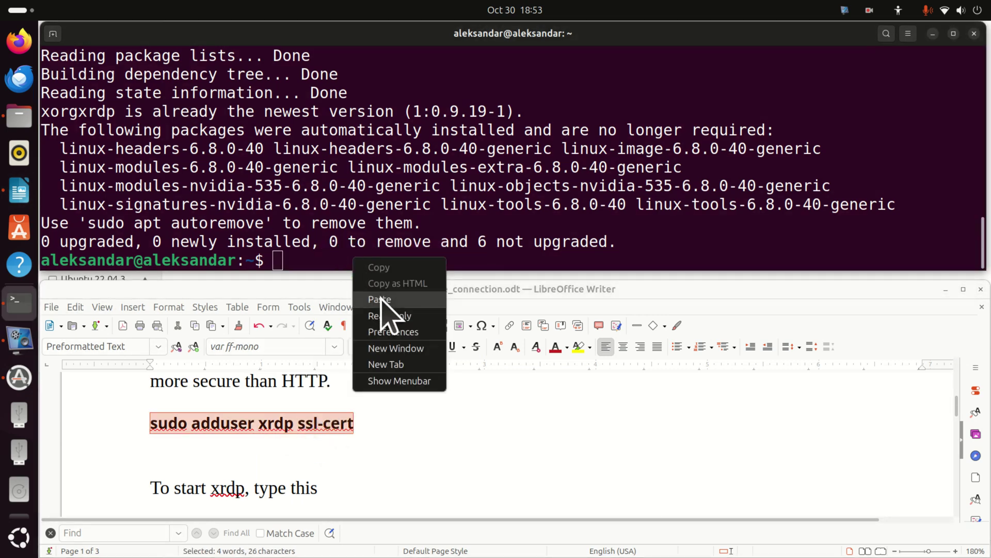
left_click(380, 299)
key("Return")
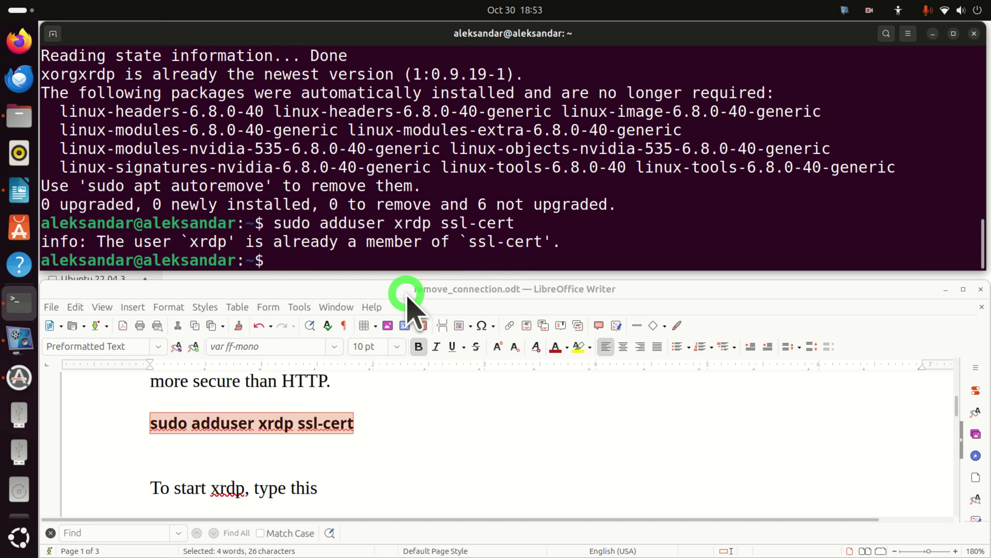
- Start the xrdp service with sudo systemctl start xrdp
scroll(316, 447, "down", 2)
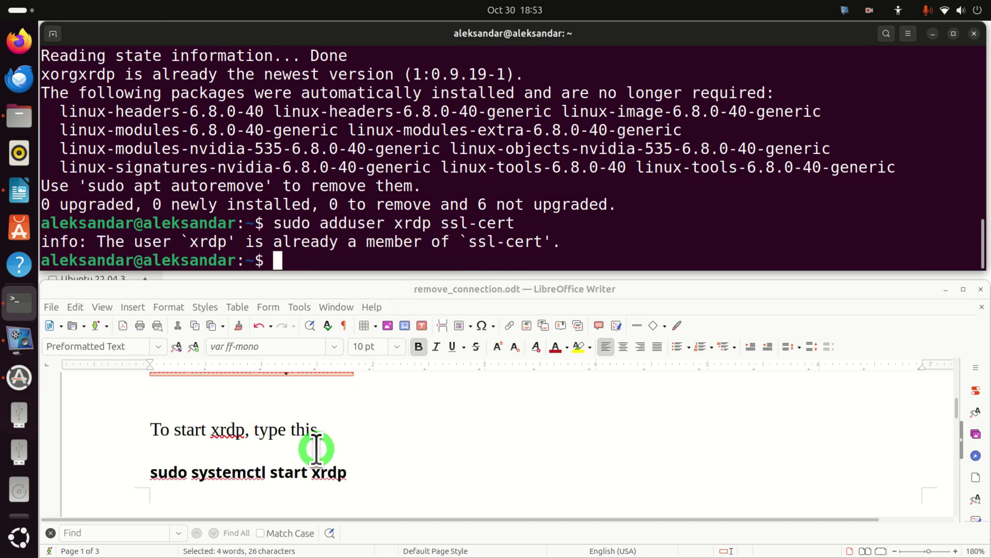
double_click(282, 473)
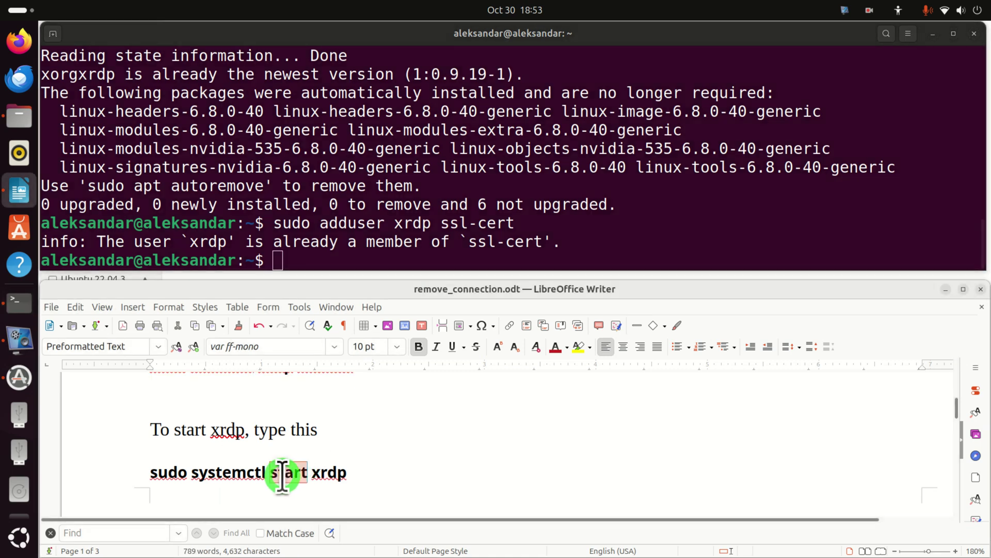
triple_click(282, 472)
right_click(282, 472)
left_click(345, 320)
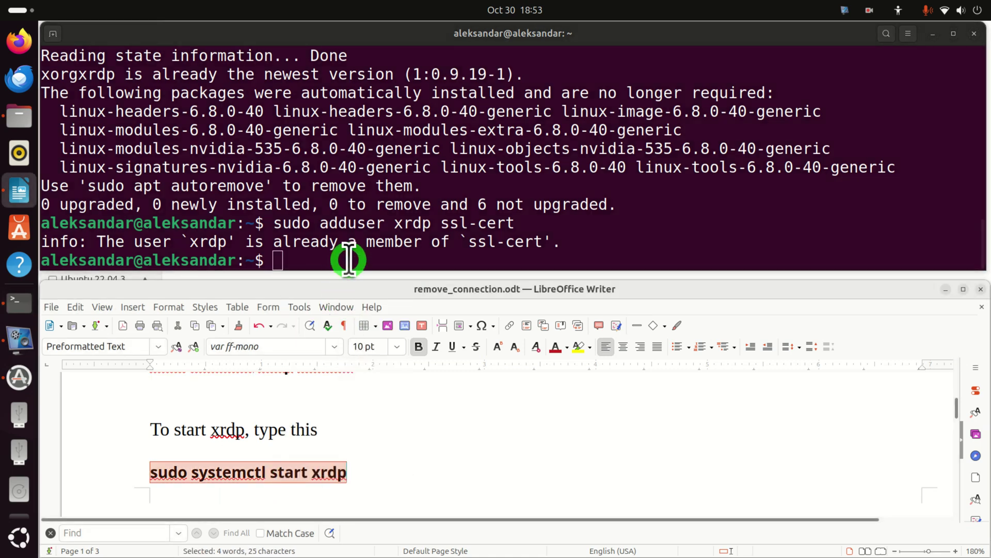
right_click(349, 260)
left_click(385, 305)
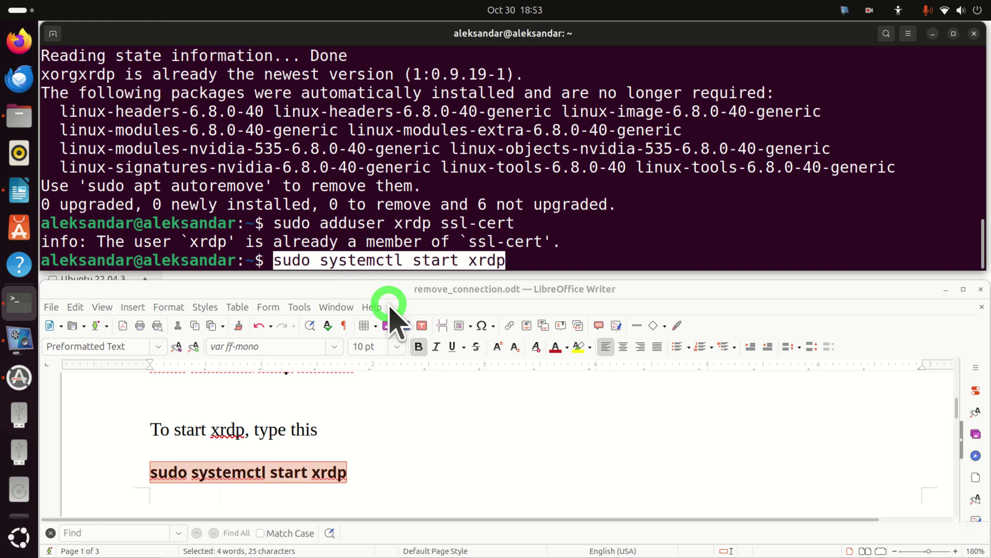
key("Return")
scroll(388, 460, "down", 2)
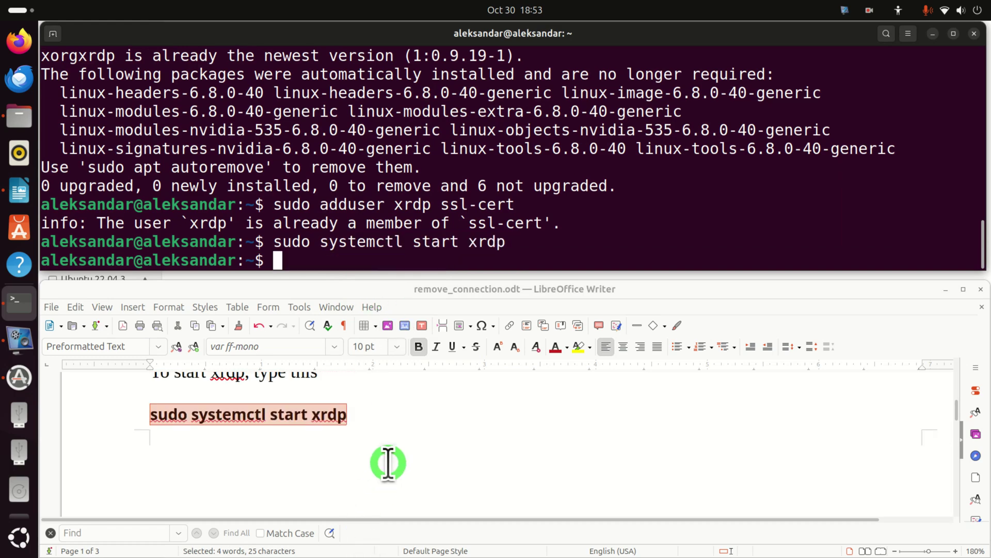
scroll(389, 462, "down", 3)
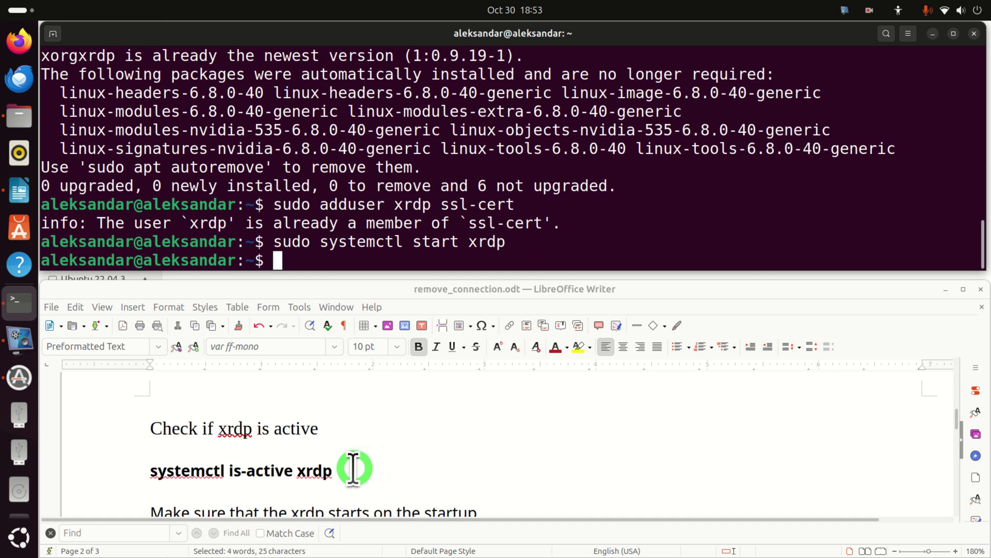
- Run systemctl is-active xrdp to confirm the xrdp service is active
left_click_drag(354, 468, 294, 470)
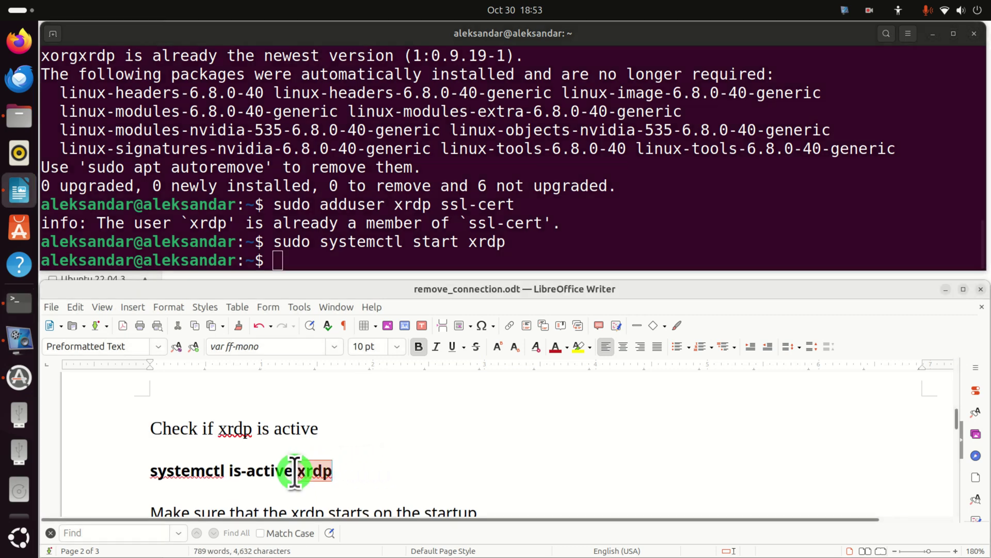
triple_click(293, 471)
right_click(295, 469)
left_click(411, 317)
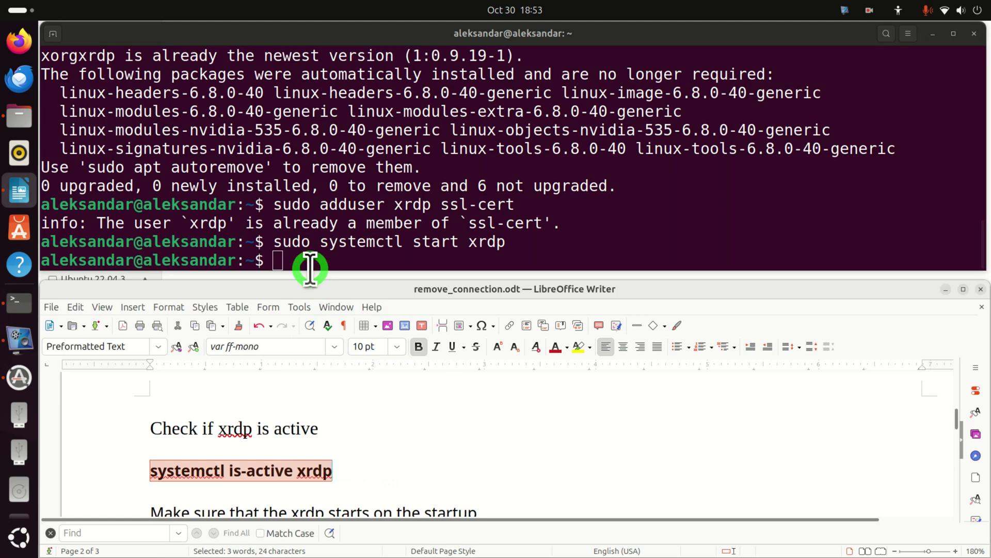
left_click(310, 268)
right_click(312, 259)
left_click(374, 302)
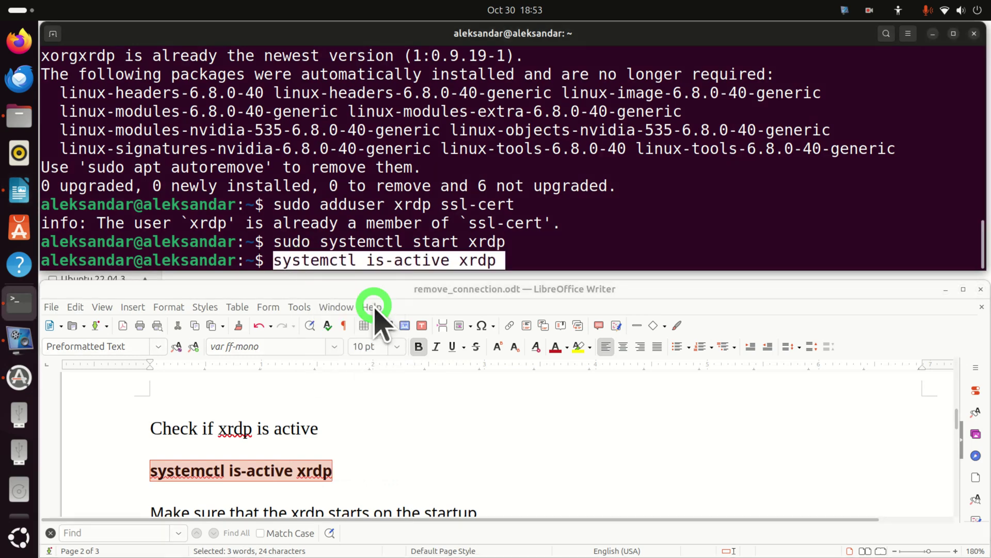
key("Return")
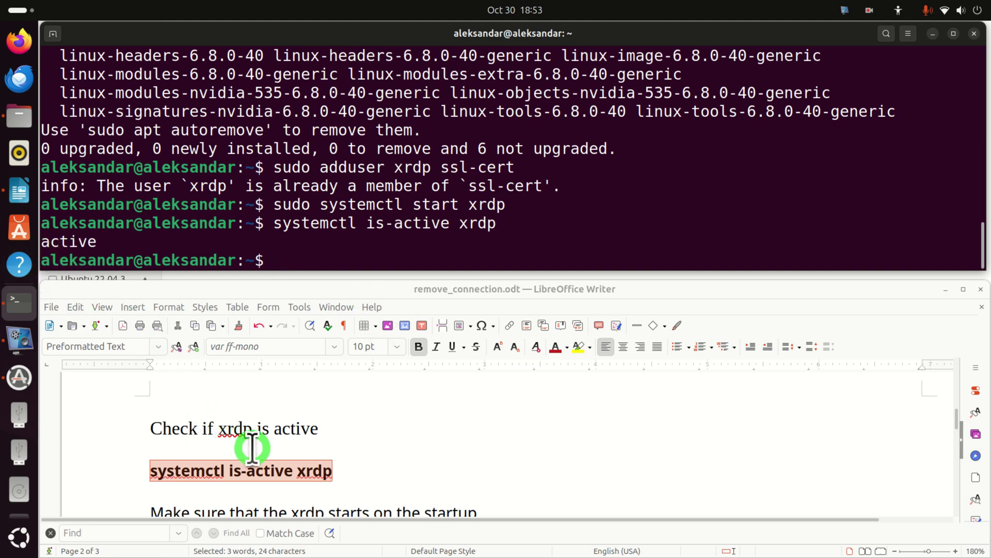
- Enable xrdp to start at boot with sudo systemctl enable xrdp
scroll(250, 446, "down", 2)
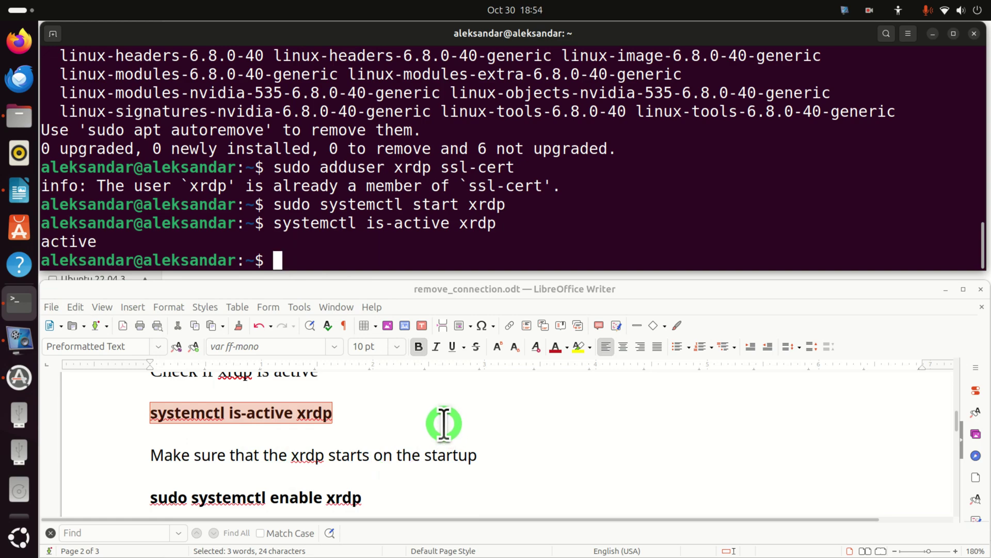
triple_click(254, 497)
right_click(254, 497)
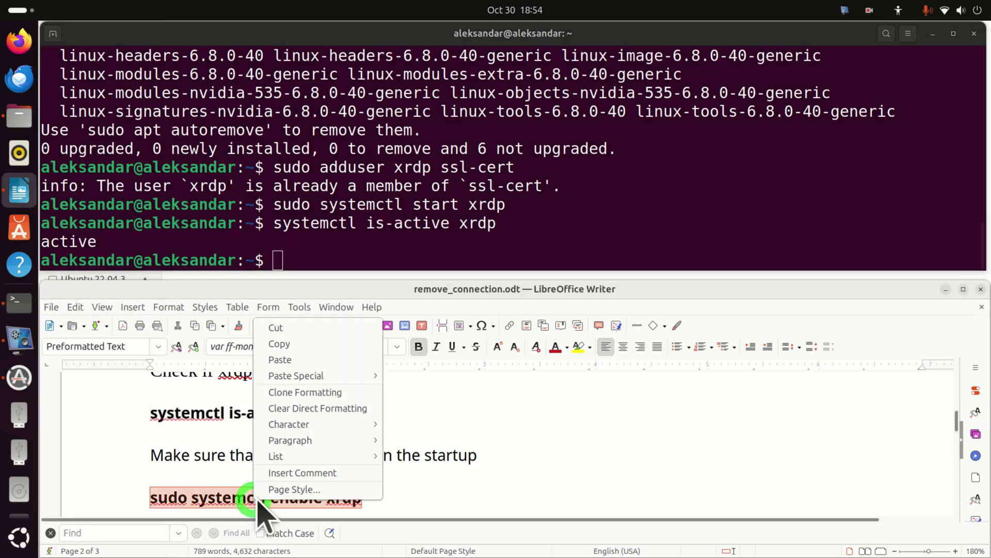
left_click(341, 343)
left_click(334, 261)
right_click(335, 260)
left_click(365, 302)
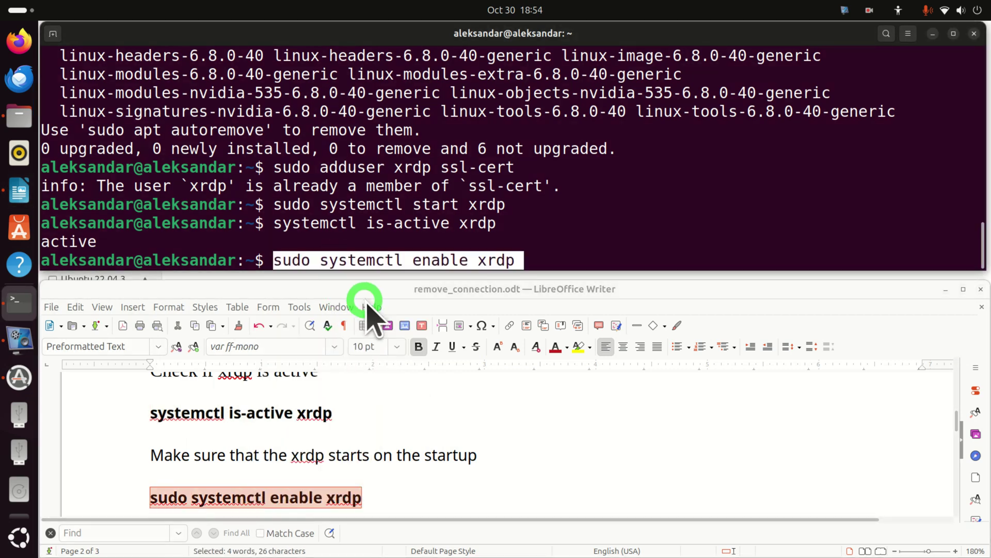
key("Return")
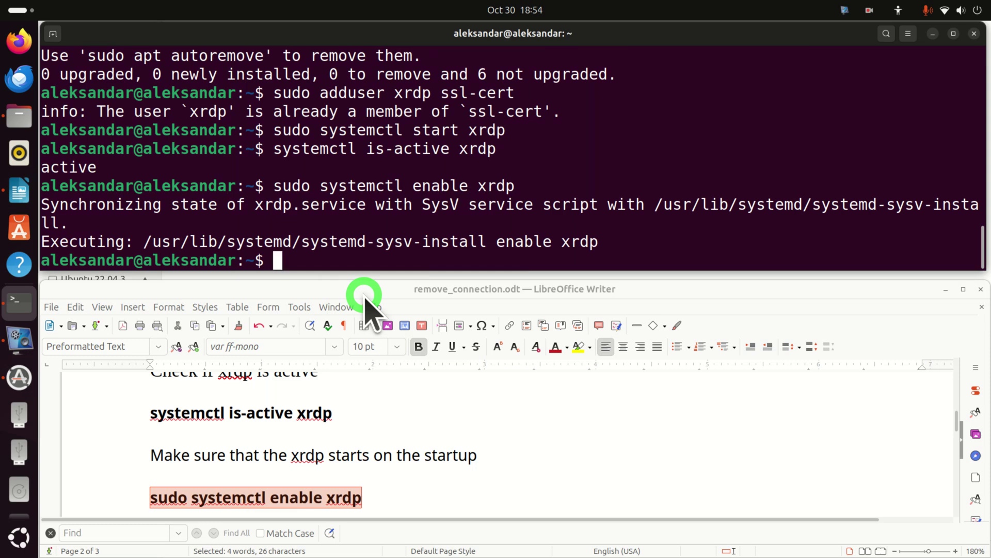
scroll(371, 438, "down", 1)
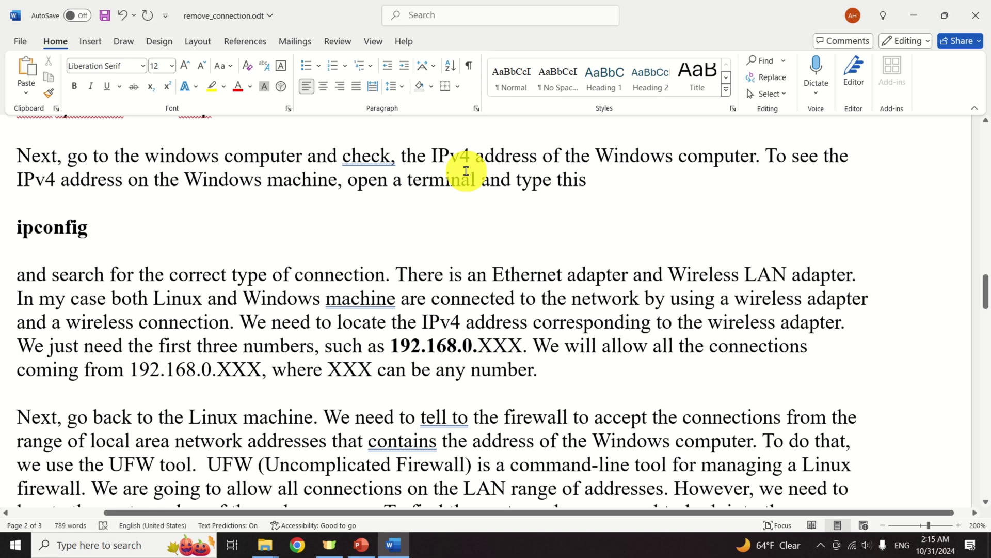
- Launch Command Prompt maximized and run ipconfig to list network addresses
left_click(16, 545)
type("co")
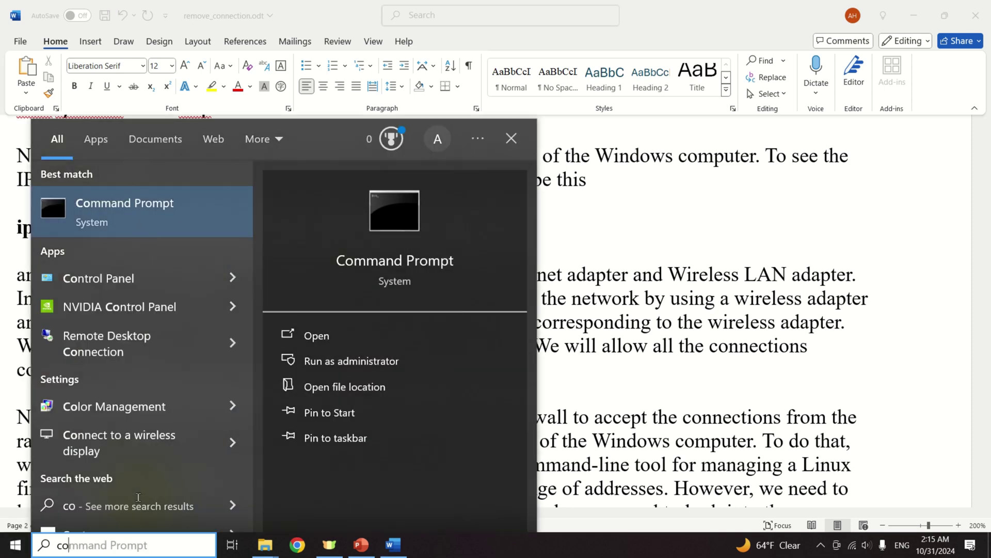
type("mm")
left_click(410, 252)
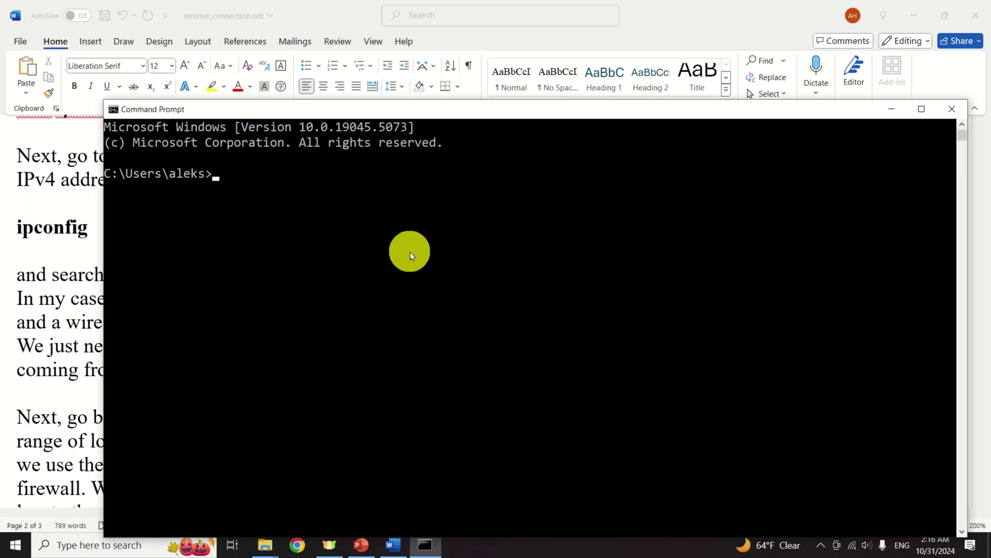
left_click(920, 110)
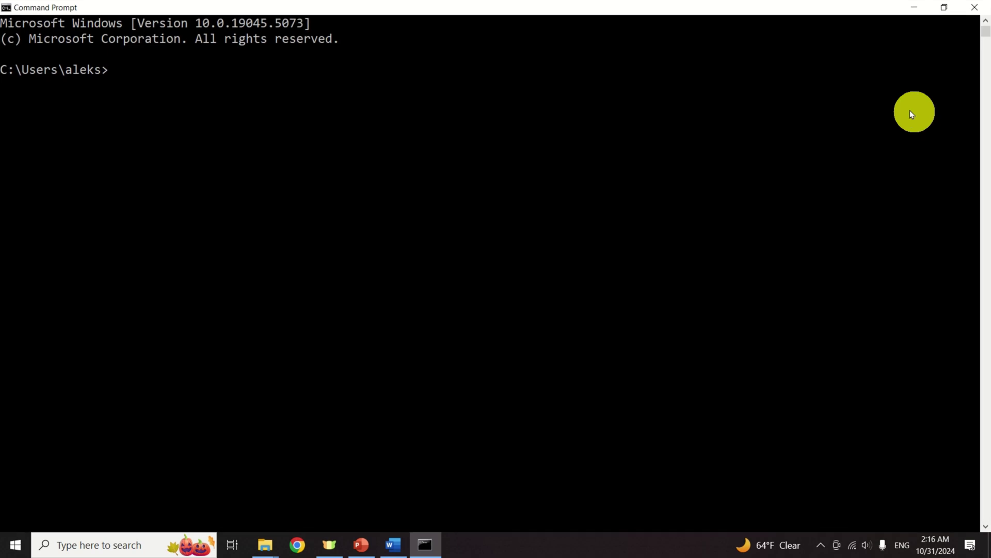
type("ipcon")
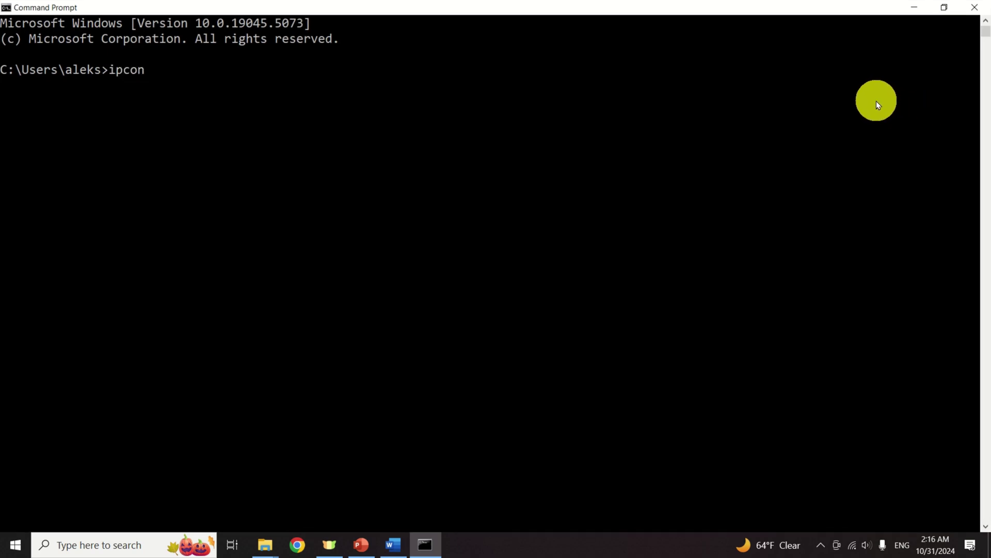
type("fig")
key("Return")
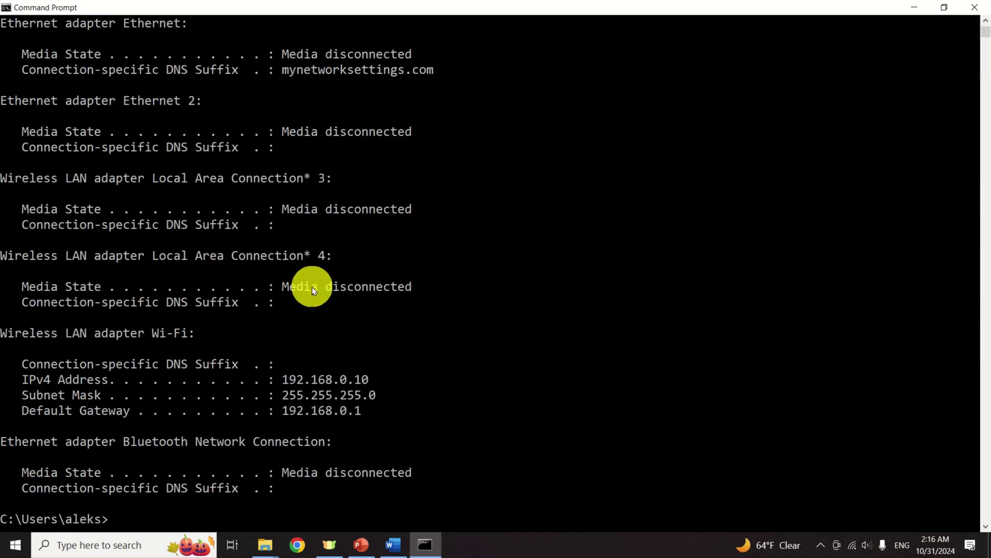
- Copy the Wi-Fi IPv4 address 192.168.0.10 and return to the Word guide
scroll(306, 296, "down", 1)
scroll(268, 314, "up", 1)
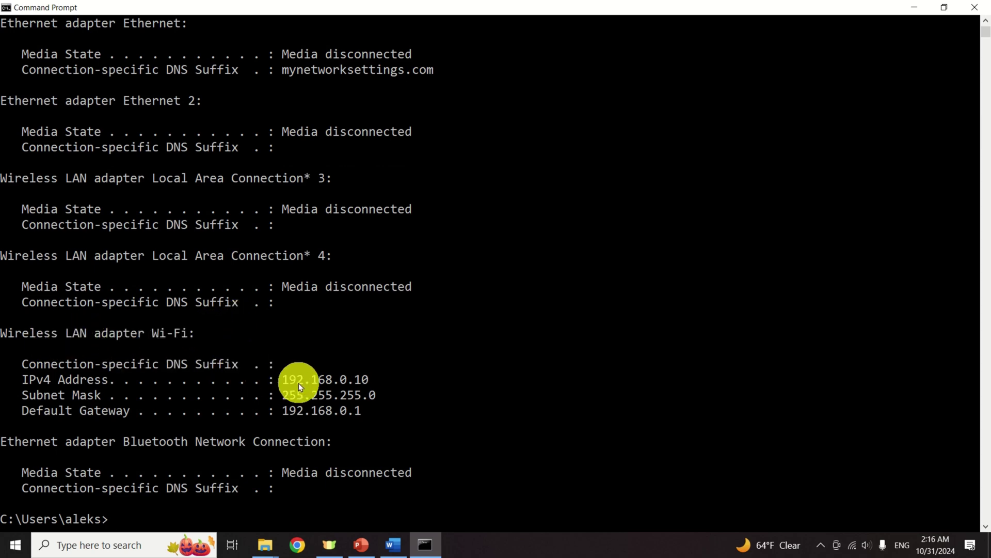
scroll(302, 385, "up", 1, "ctrl")
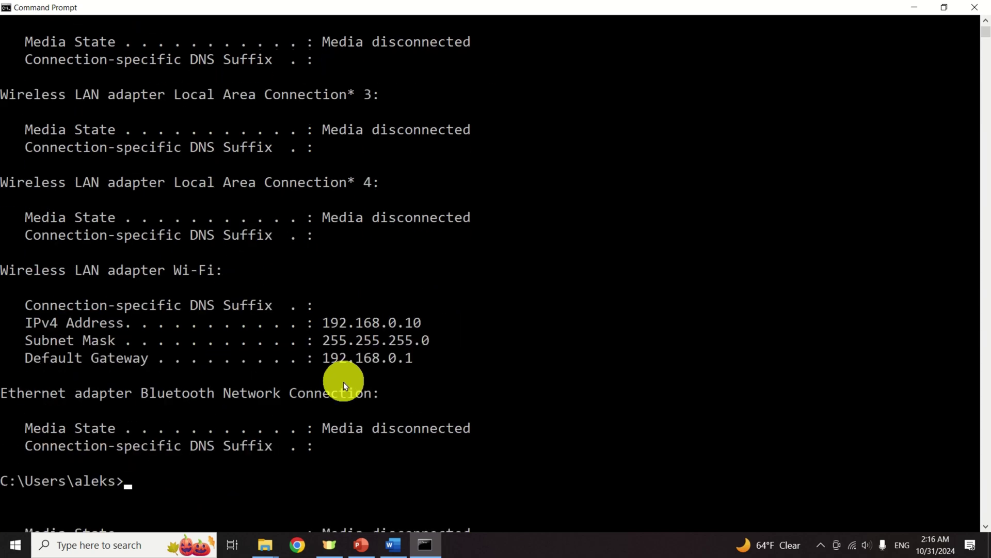
left_click_drag(32, 323, 330, 327)
left_click(405, 324)
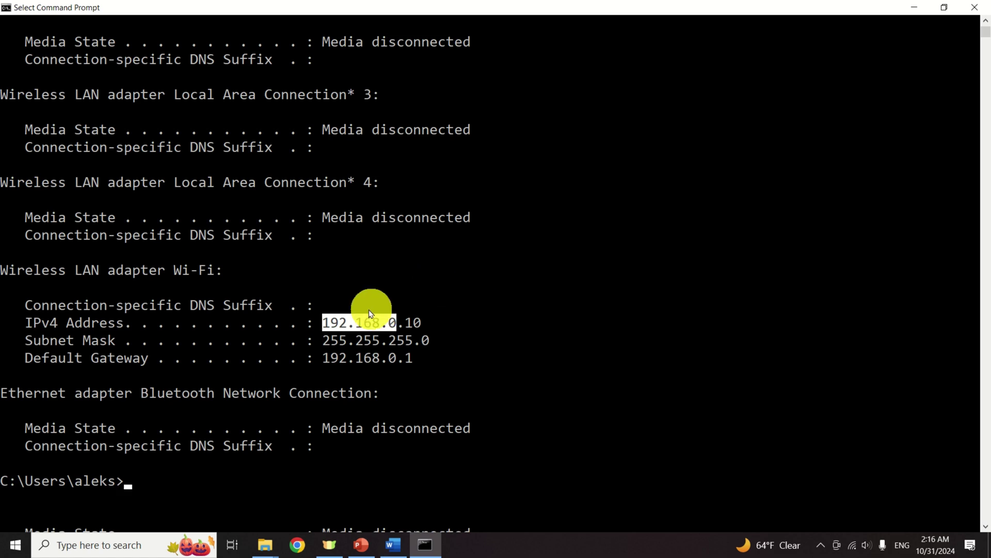
left_click(342, 323)
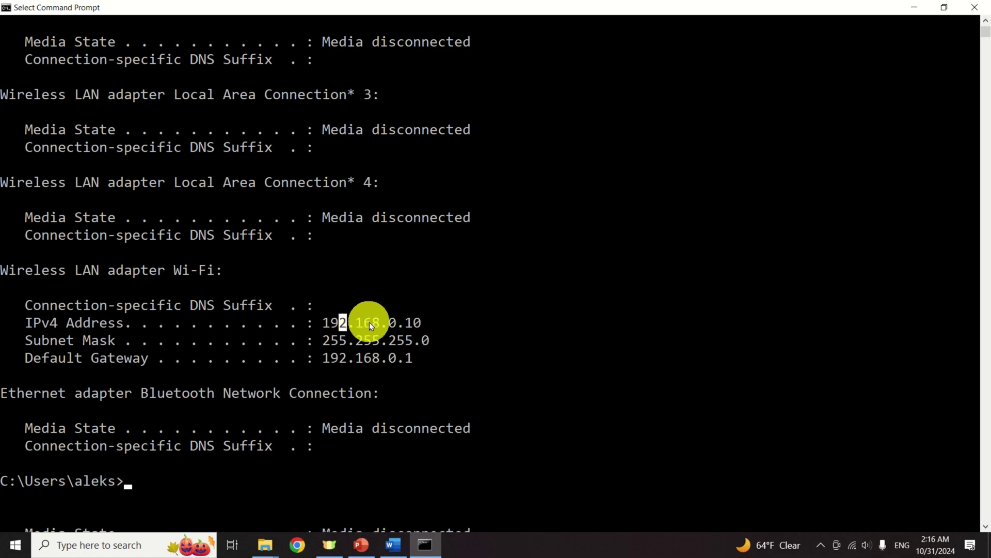
left_click(370, 321)
left_click(393, 324)
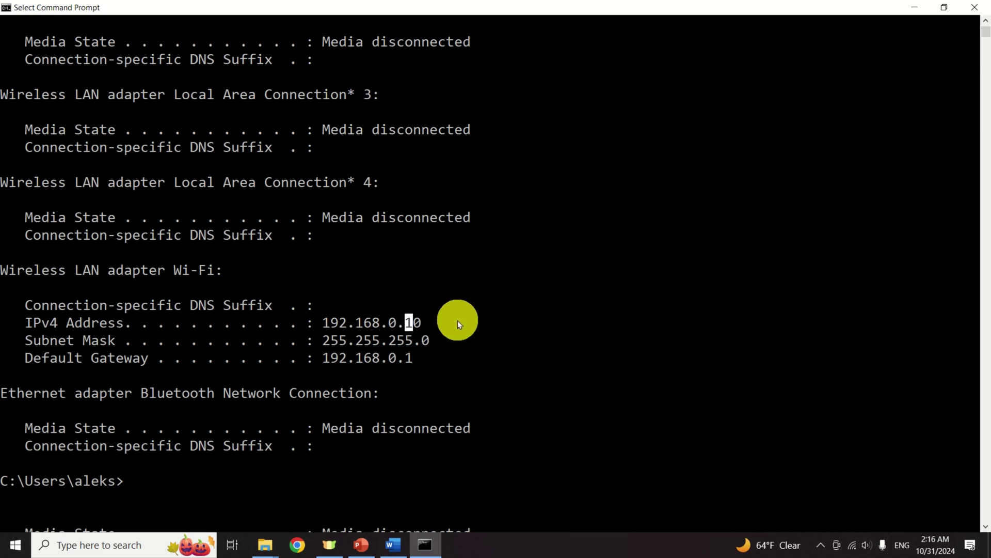
left_click_drag(426, 323, 346, 324)
left_click_drag(427, 322, 406, 323)
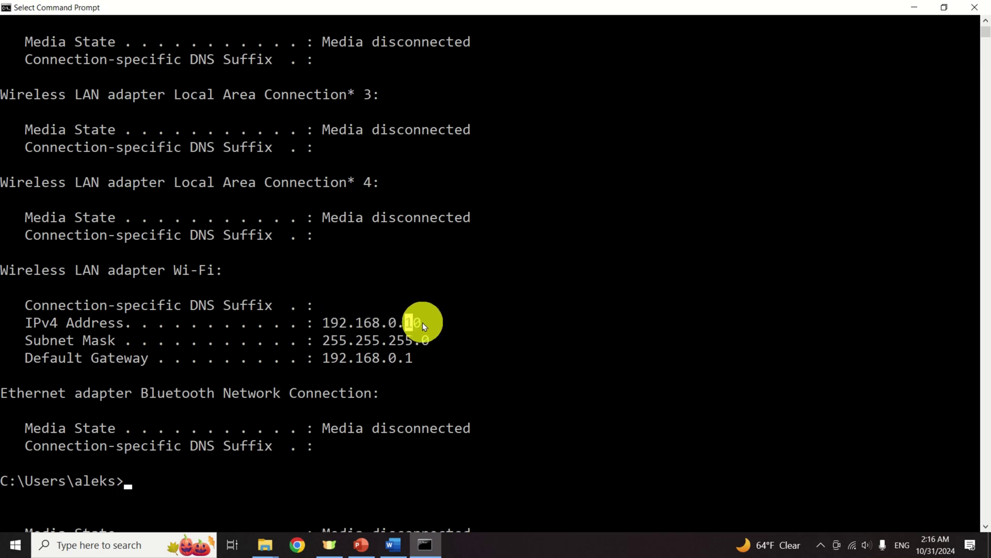
left_click_drag(422, 322, 335, 327)
key("ctrl+c")
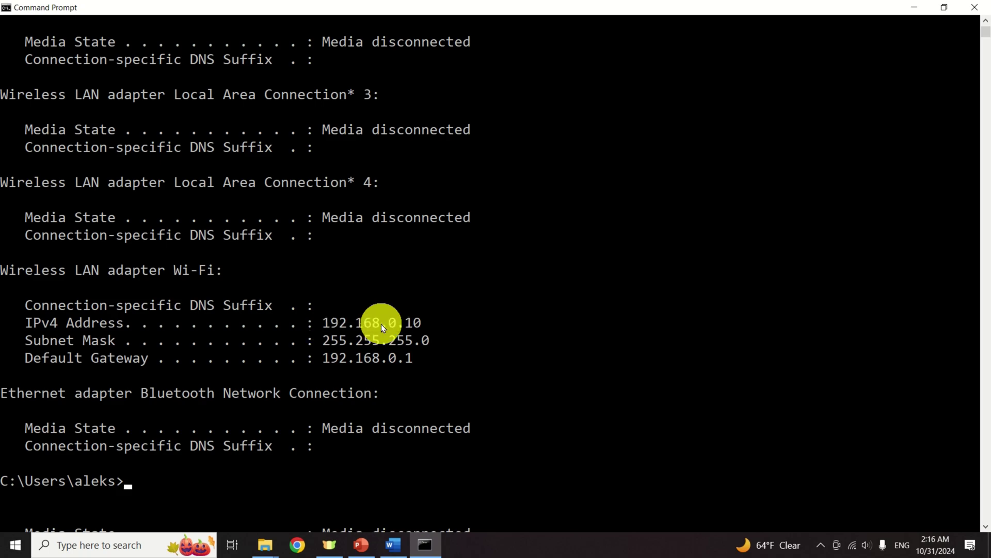
left_click(397, 546)
- Replace the example address 192.168.0.XXX in the guide's paragraph with 192.168.0.10
right_click(401, 555)
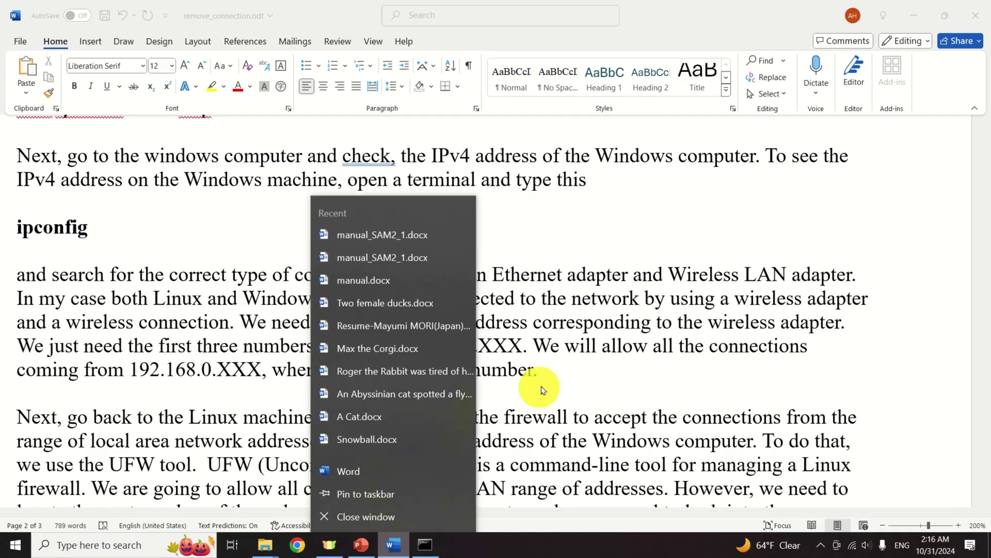
left_click(473, 358)
left_click(518, 342)
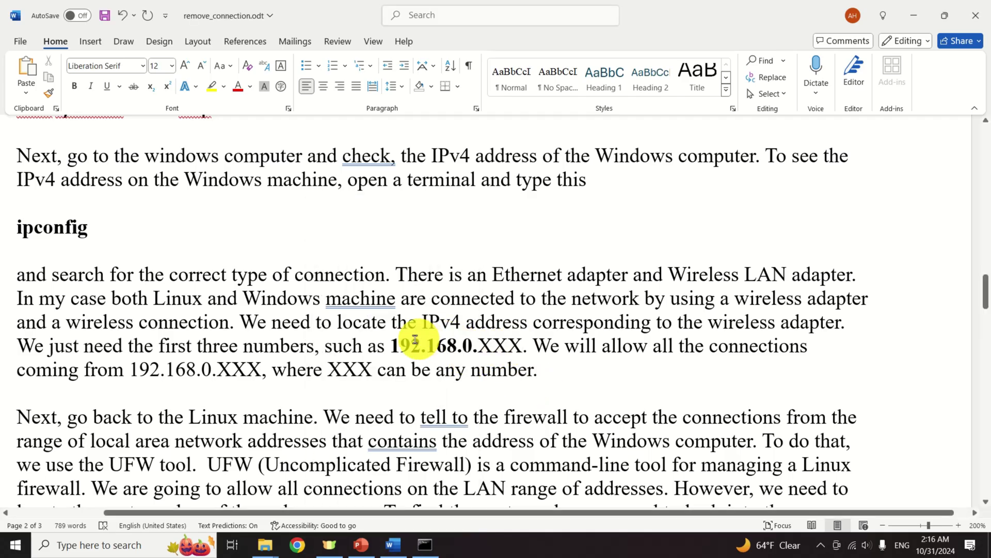
left_click_drag(392, 344, 503, 340)
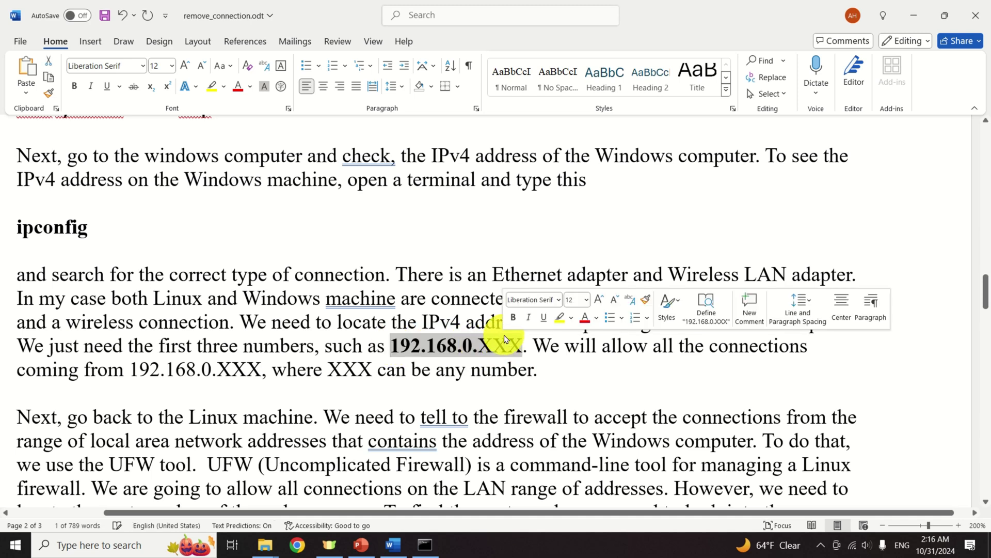
key("ctrl+v")
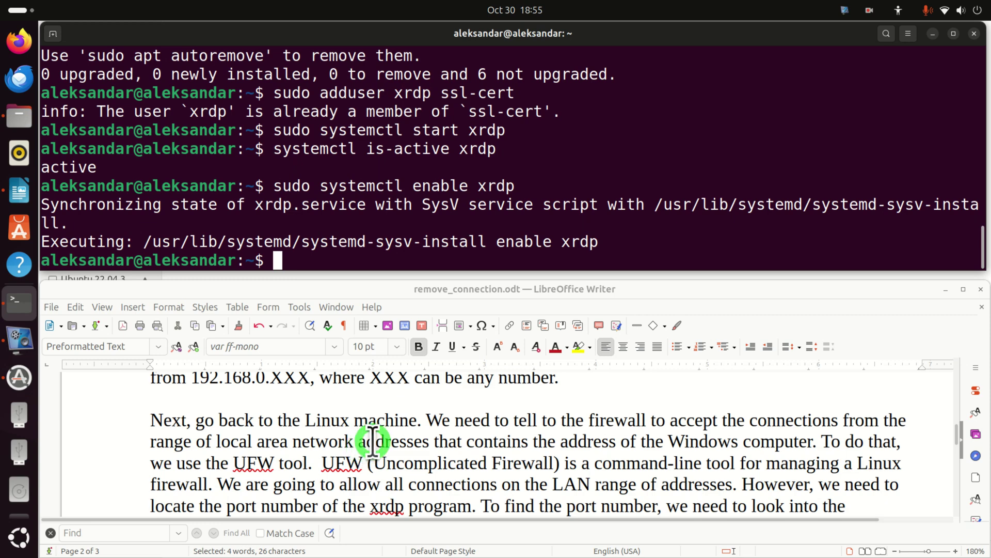
- Run sudo apt install nano, which reports nano 7.2-2ubuntu0.1 already installed
scroll(373, 442, "down", 1)
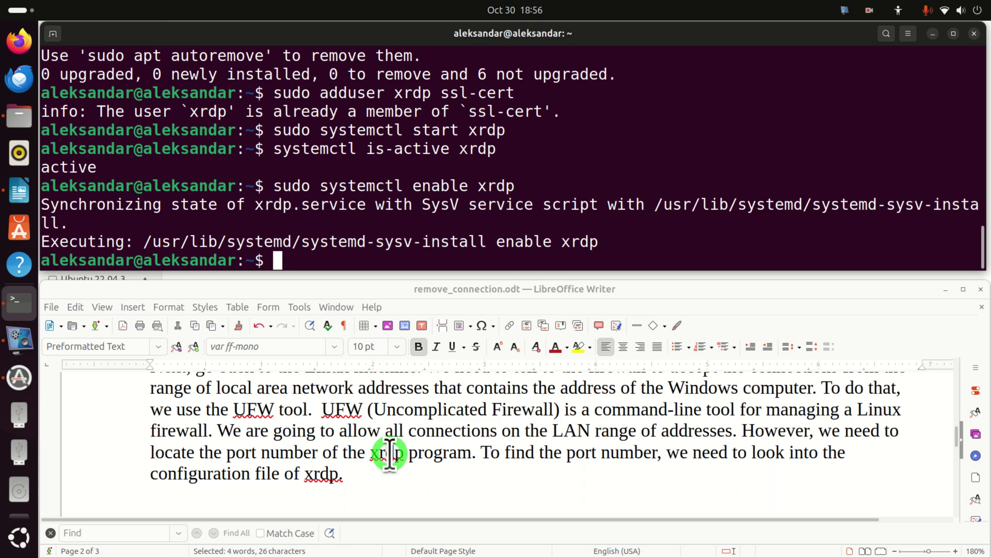
scroll(390, 453, "down", 1)
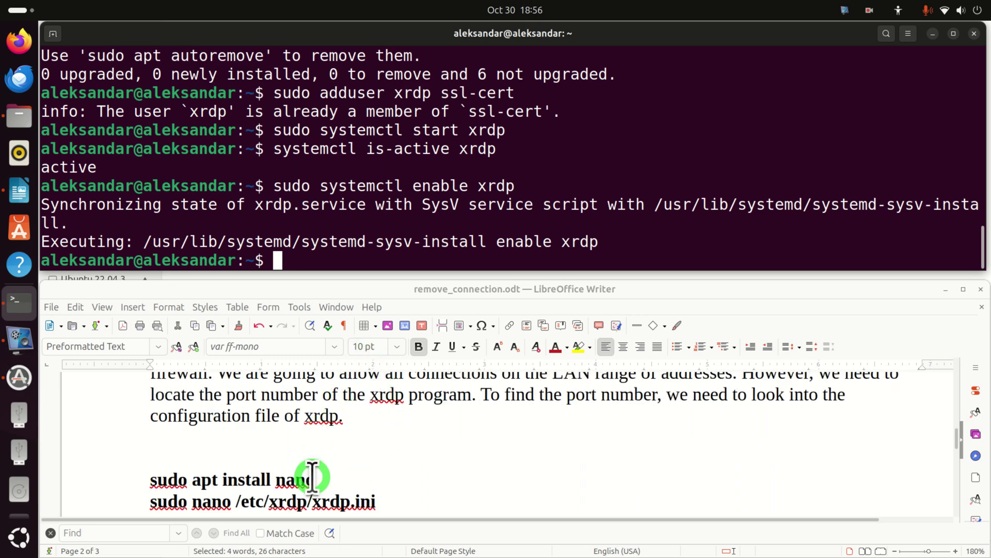
left_click_drag(311, 478, 131, 480)
right_click(180, 479)
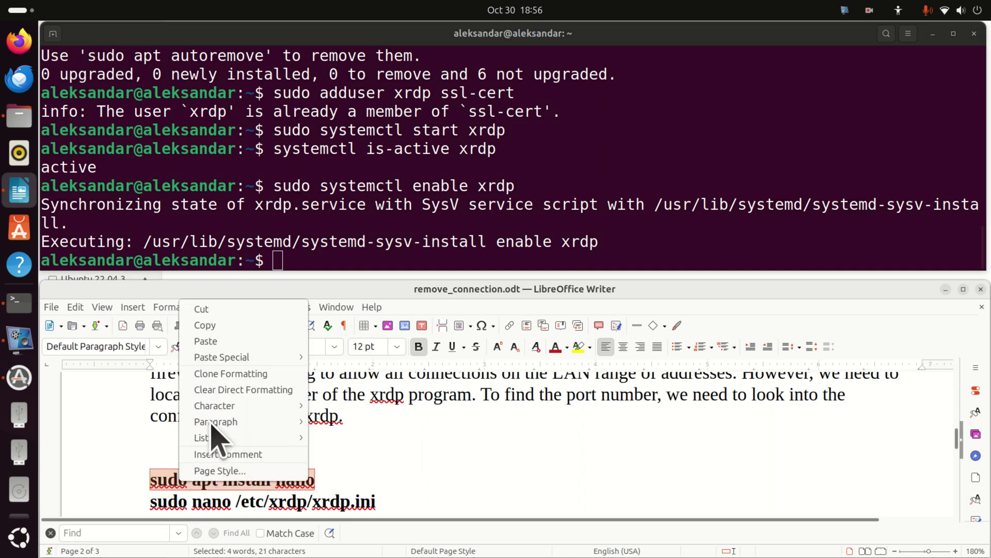
left_click(237, 325)
right_click(286, 261)
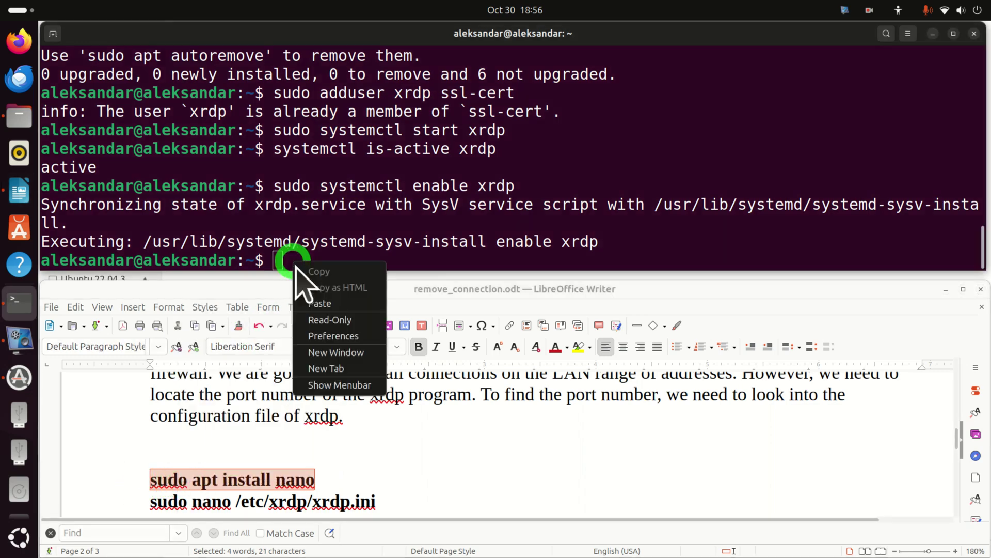
left_click(320, 304)
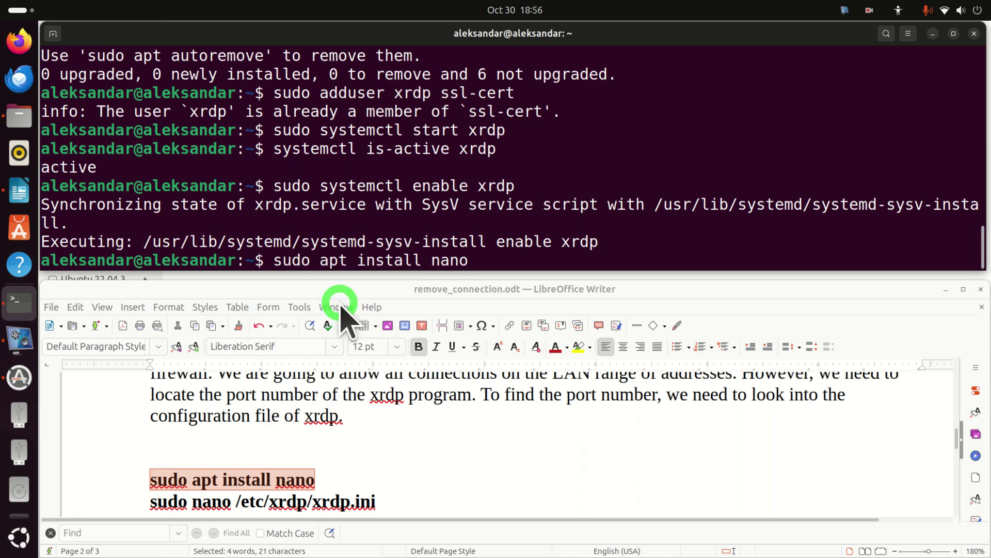
key("Return")
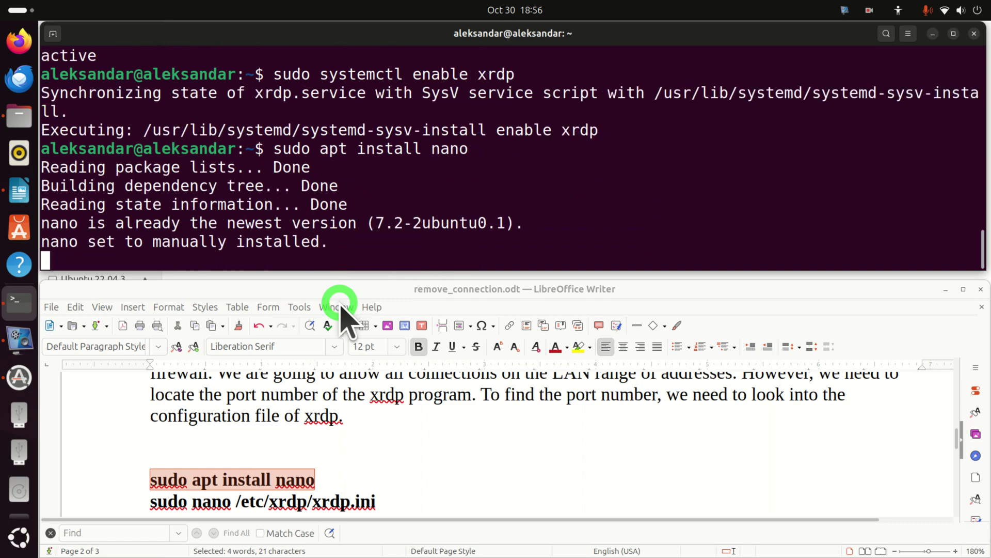
scroll(246, 427, "down", 2)
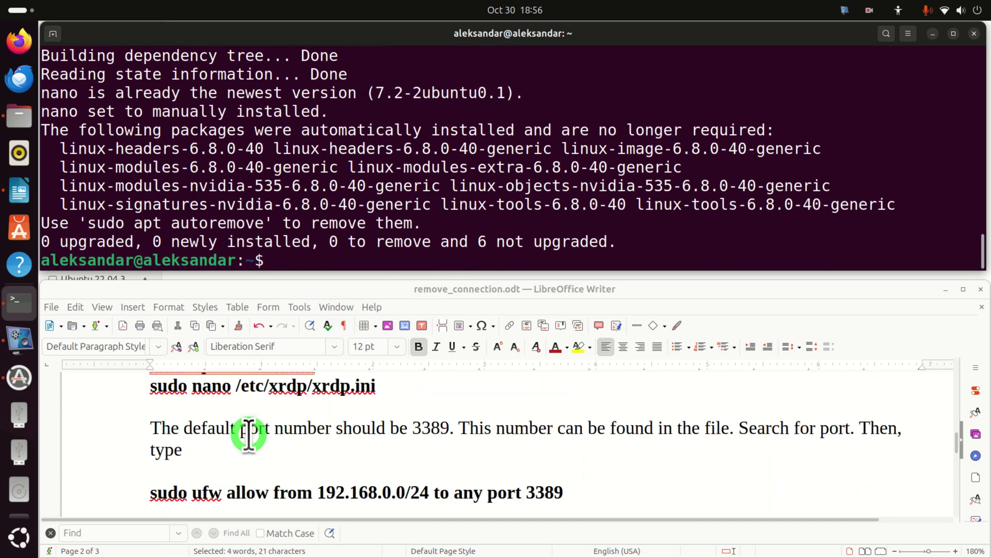
scroll(294, 403, "up", 2)
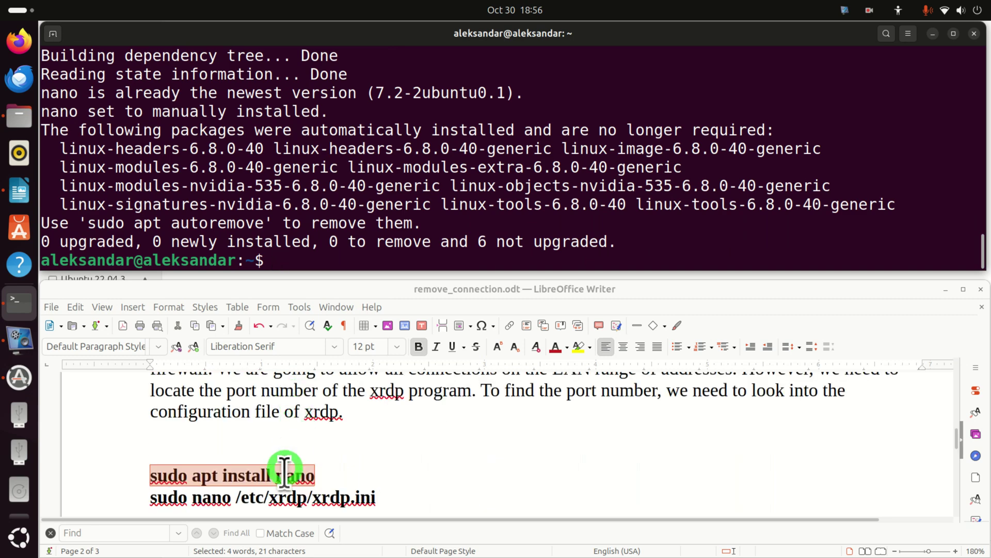
scroll(287, 464, "down", 2)
triple_click(276, 444)
- Open /etc/xrdp/xrdp.ini in nano with sudo nano /etc/xrdp/xrdp.ini
right_click(276, 444)
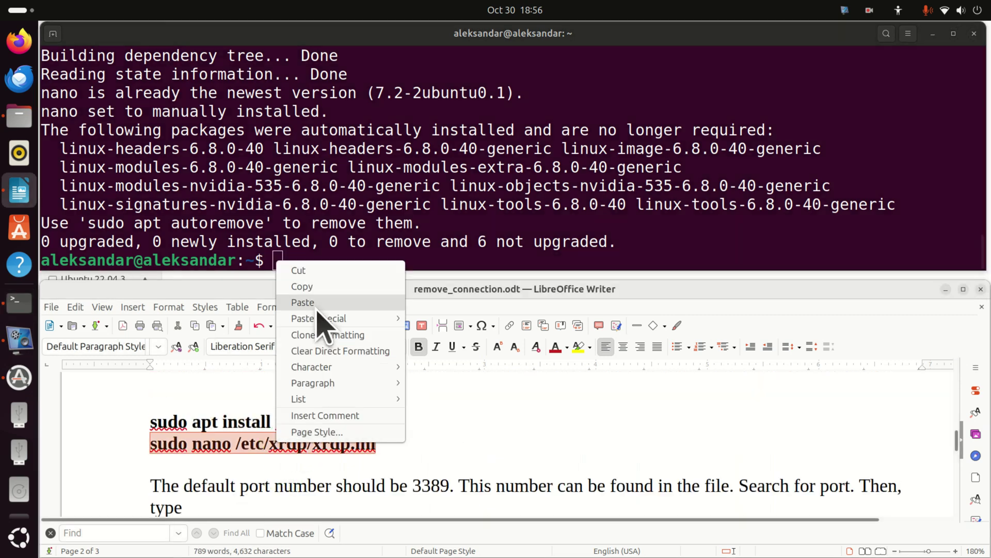
left_click(321, 287)
left_click(310, 252)
right_click(313, 257)
left_click(345, 296)
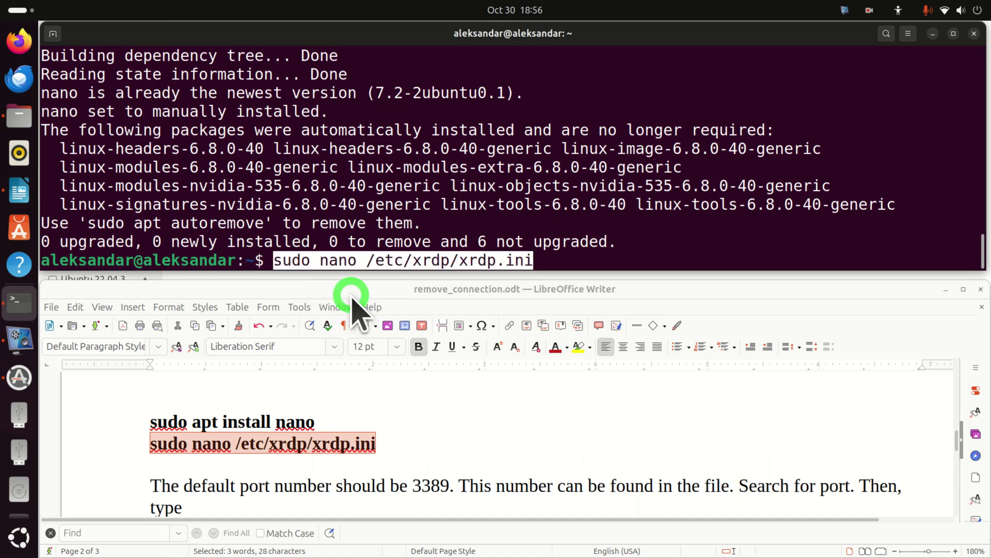
key("Left")
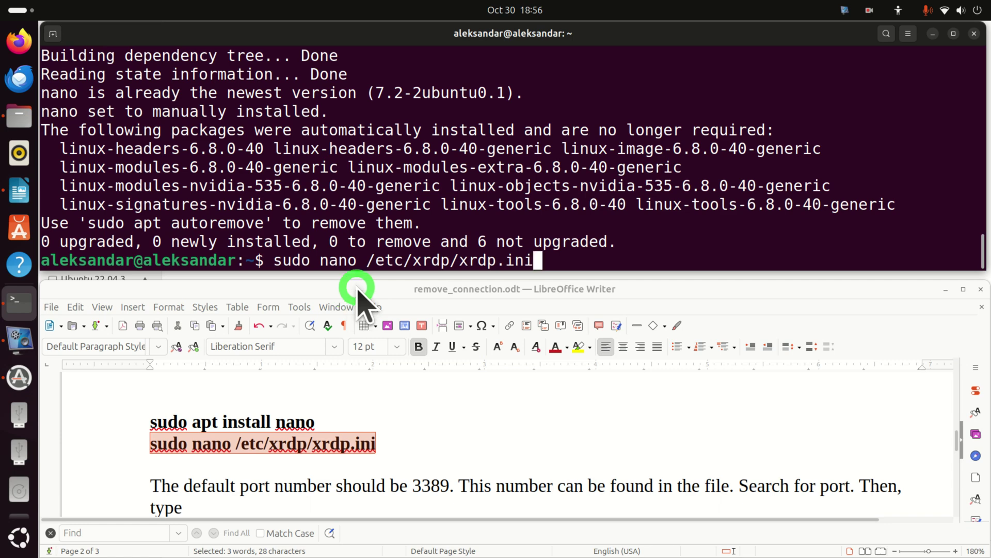
key("Return")
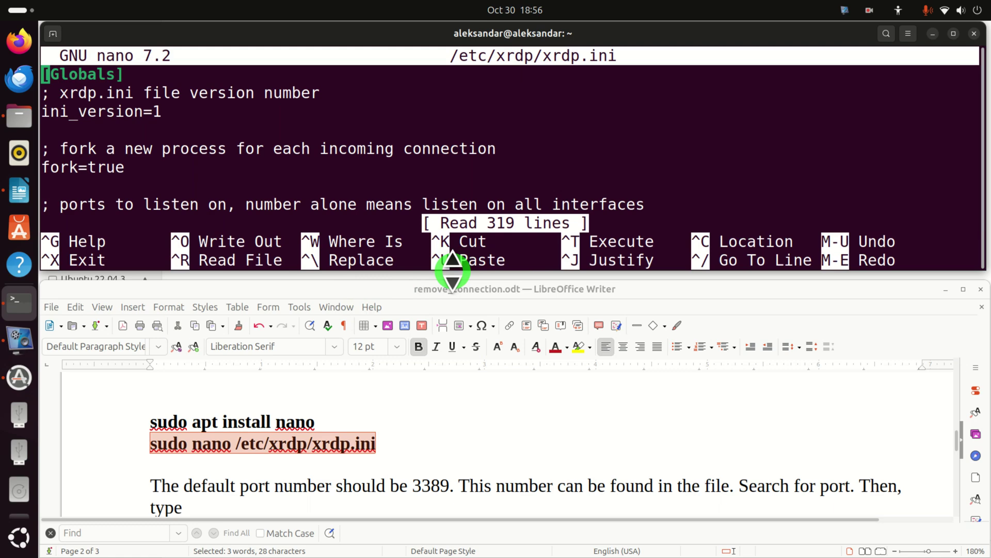
- Enlarge the terminal, check the port=3389 setting, and exit nano without saving
left_click_drag(453, 269, 441, 456)
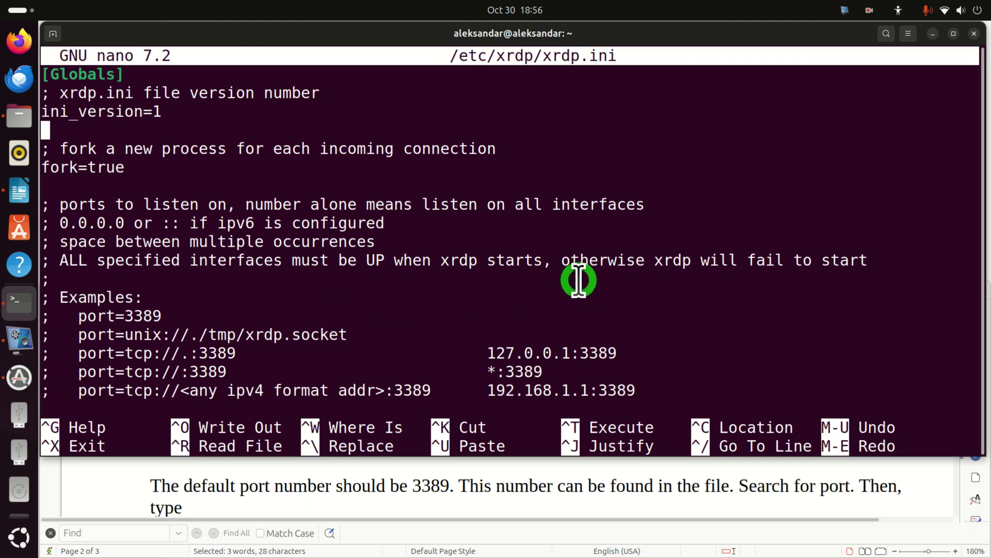
key("Down")
key("Down")
key("Down")
key("Down")
key("Down")
key("Down")
key("Down")
key("Down")
key("Down")
key("Down")
key("Down")
key("Down")
key("Down")
key("Down")
key("Down")
key("Down")
key("Down")
key("Down")
key("Down")
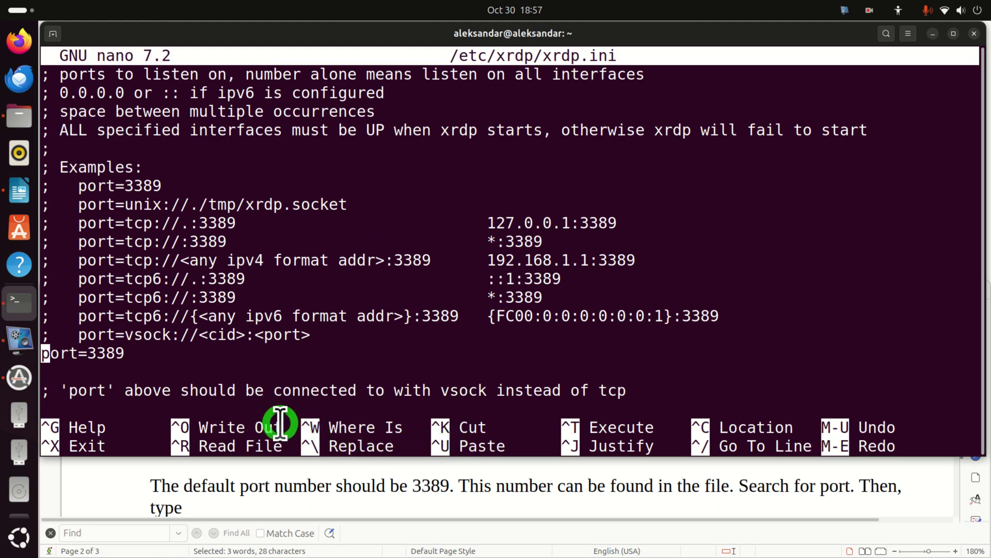
key("ctrl+x")
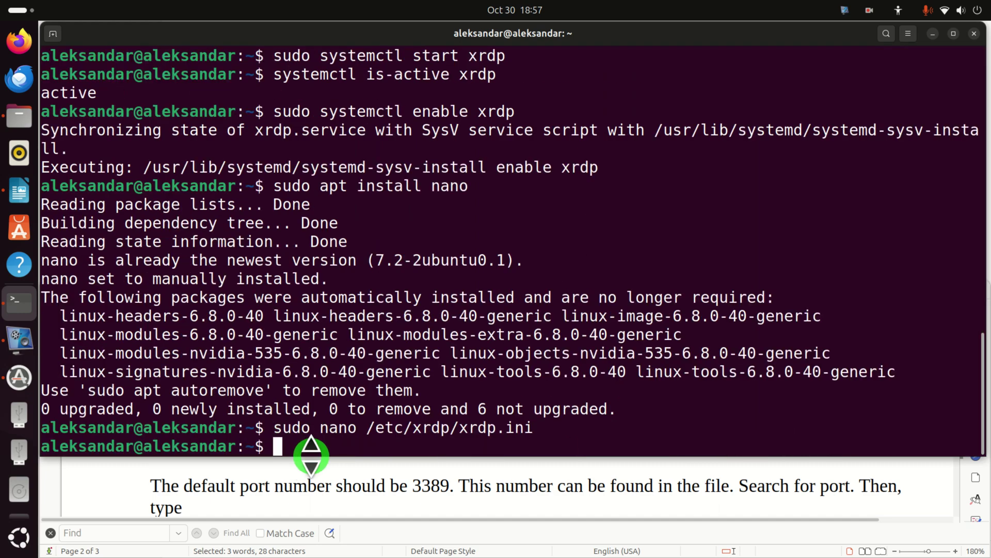
- Paste the guide's sudo ufw allow from 192.168.0.0/24 to any port 3389 command
left_click_drag(310, 453, 349, 288)
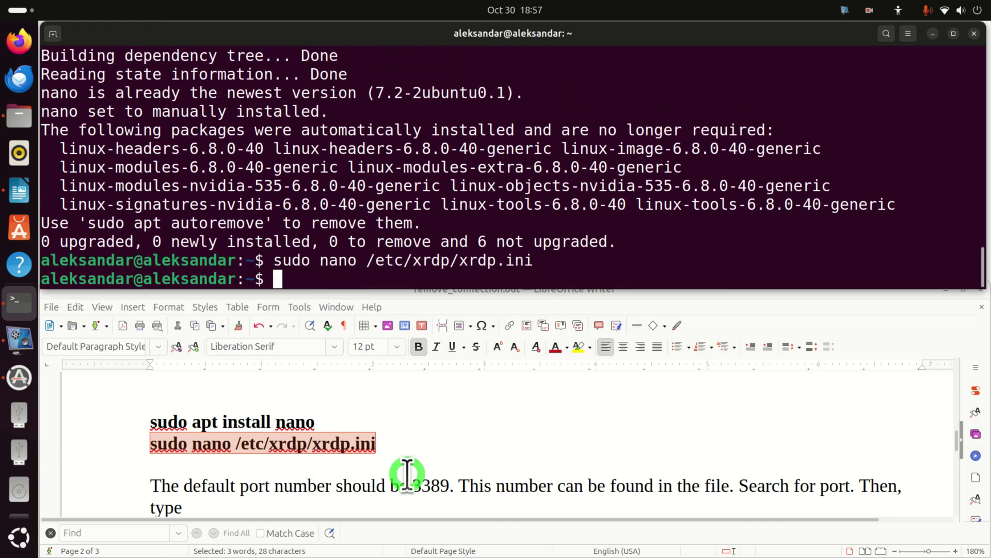
scroll(404, 471, "down", 2)
scroll(405, 472, "up", 5)
scroll(405, 465, "down", 4)
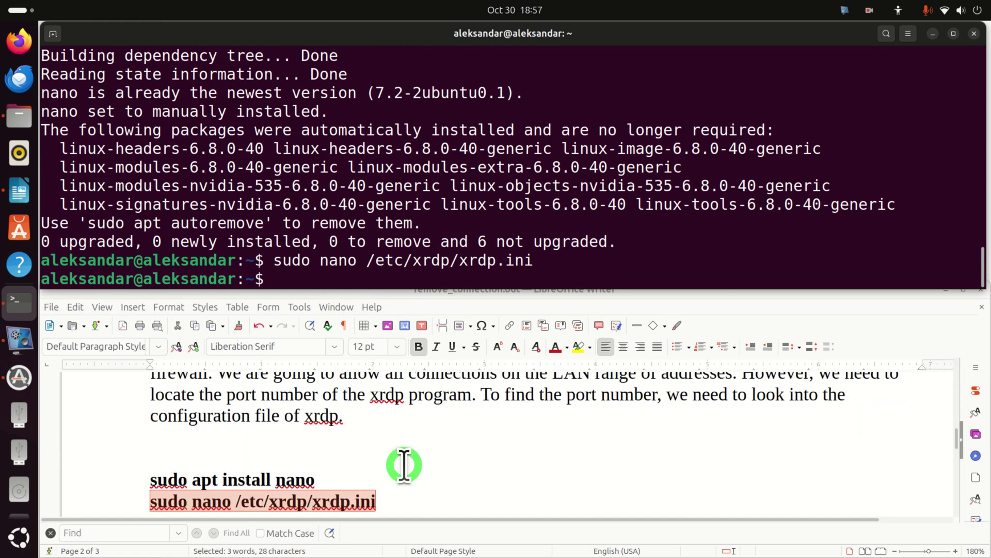
scroll(404, 464, "down", 4)
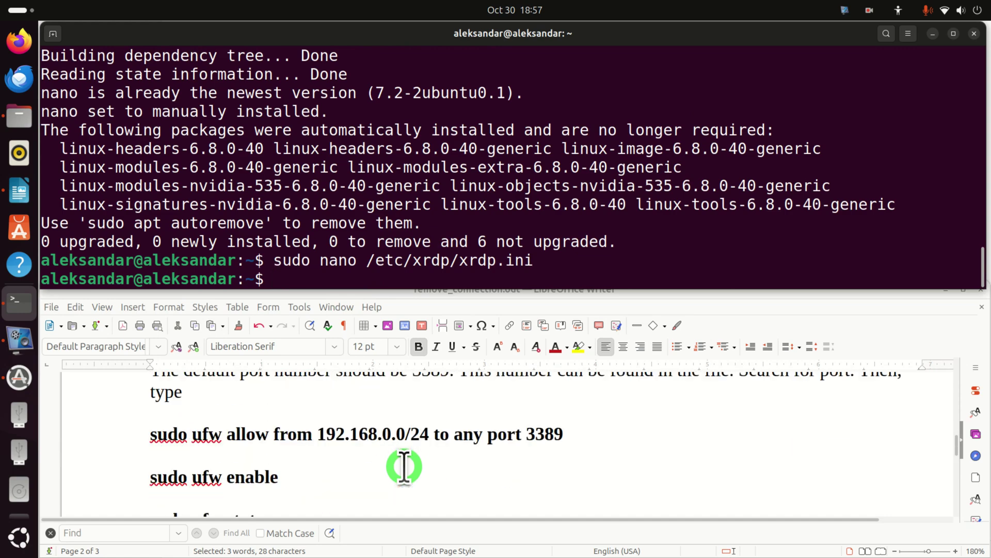
scroll(404, 464, "up", 2)
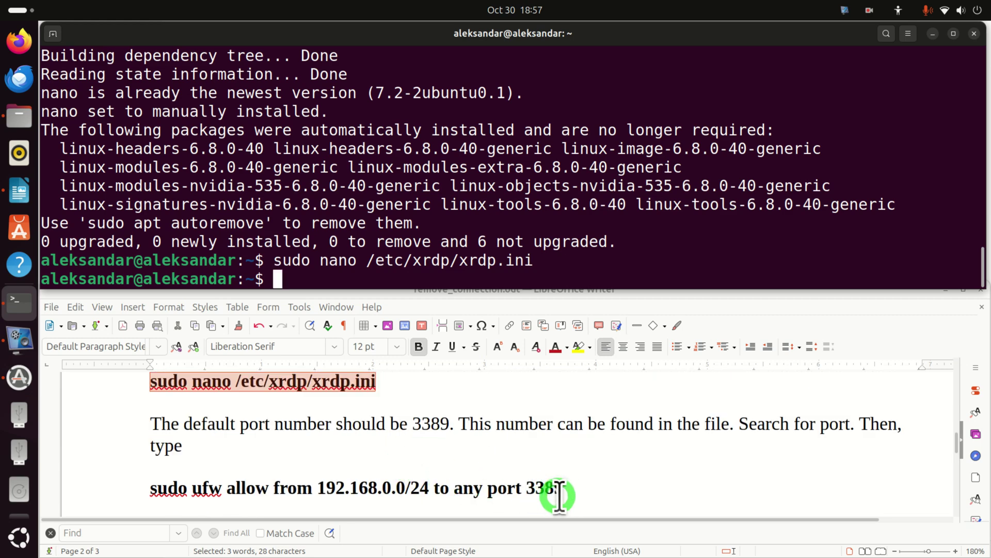
left_click_drag(564, 490, 150, 486)
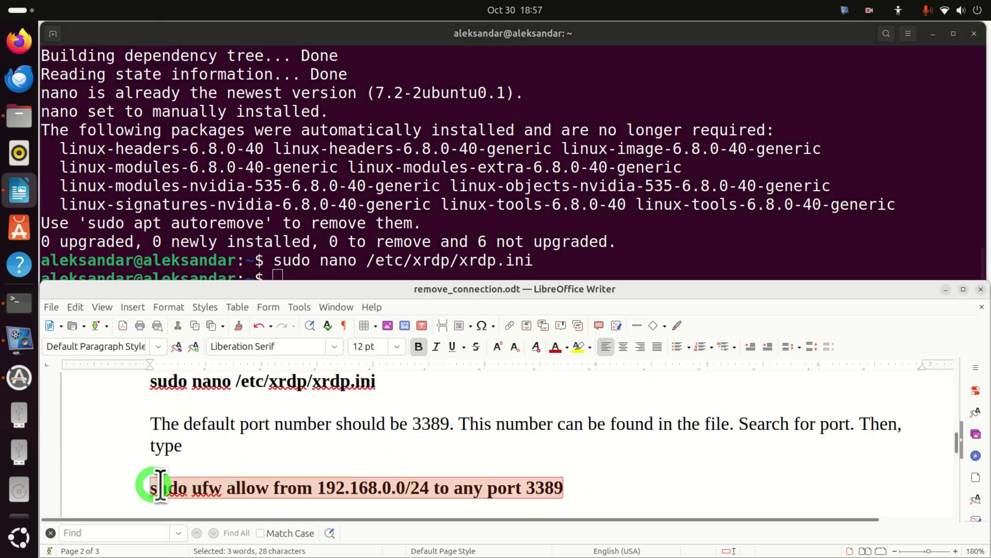
right_click(191, 485)
left_click(255, 327)
left_click(276, 279)
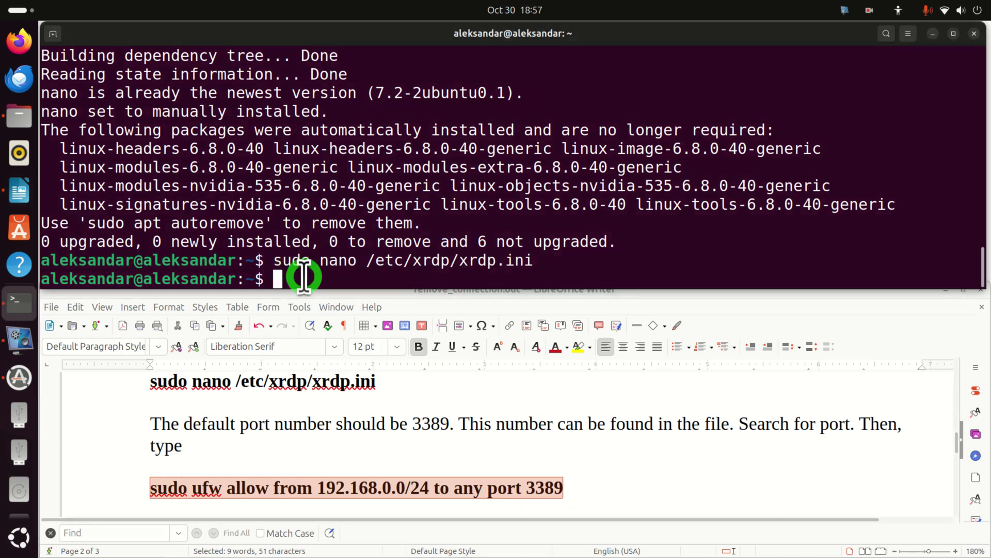
right_click(316, 283)
left_click(353, 319)
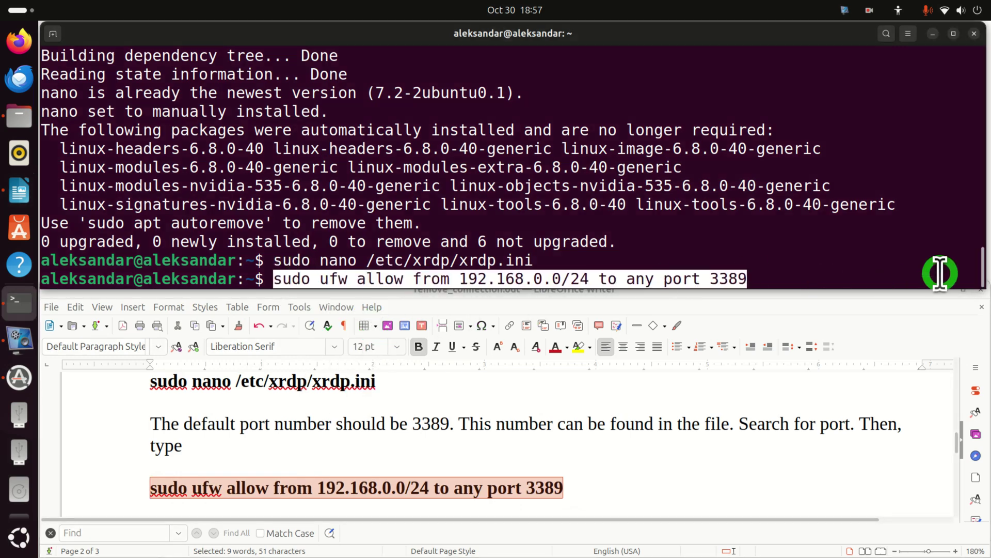
- Check the 192.168.0.0/24 subnet and port 3389 in the rule, then run it
key("Left")
key("Left")
key("Left")
key("Left")
key("Left")
key("Left")
key("Left")
key("Left")
key("Left")
key("Left")
key("Left")
key("Left")
key("Left")
key("Left")
key("Left")
key("Left")
key("Left")
key("Left")
key("Left")
key("Left")
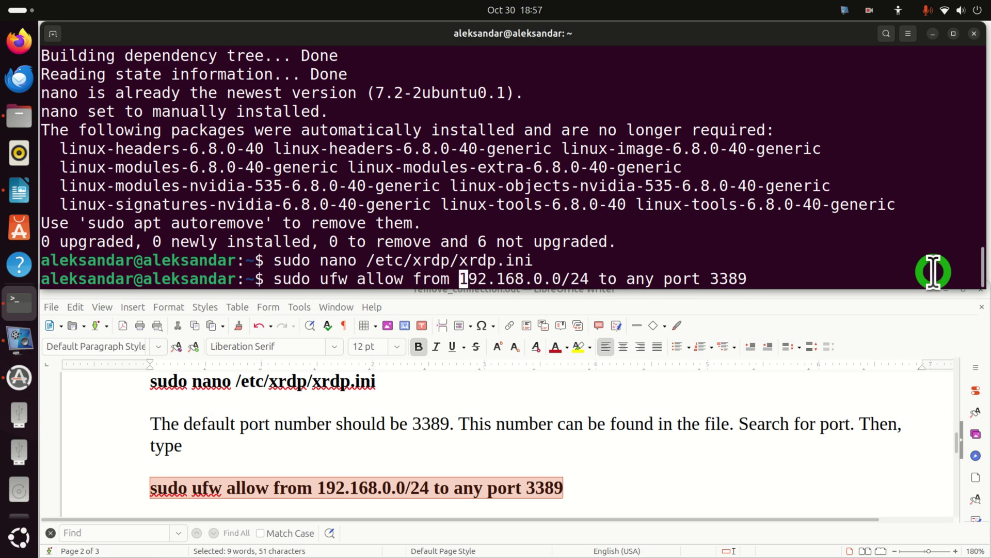
left_click_drag(541, 279, 461, 279)
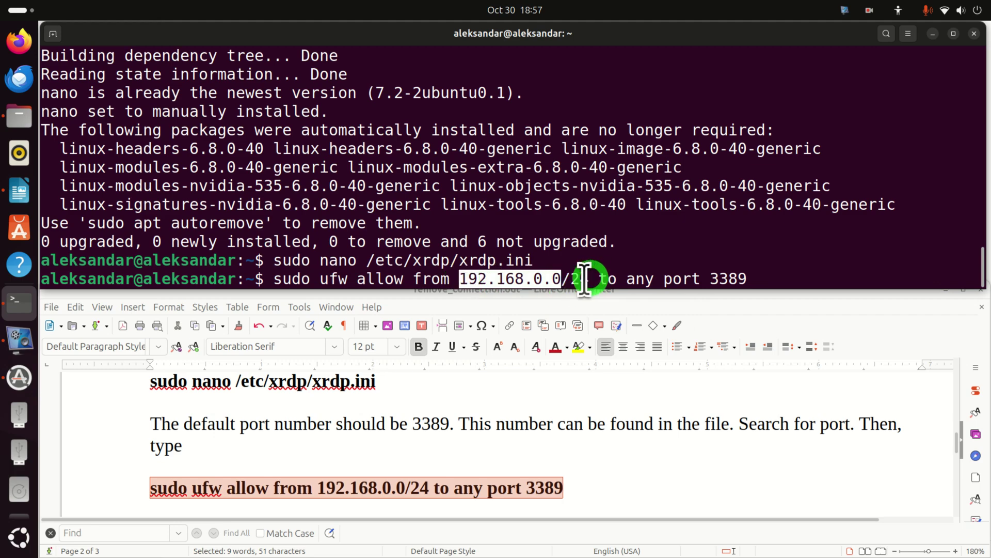
left_click(553, 280)
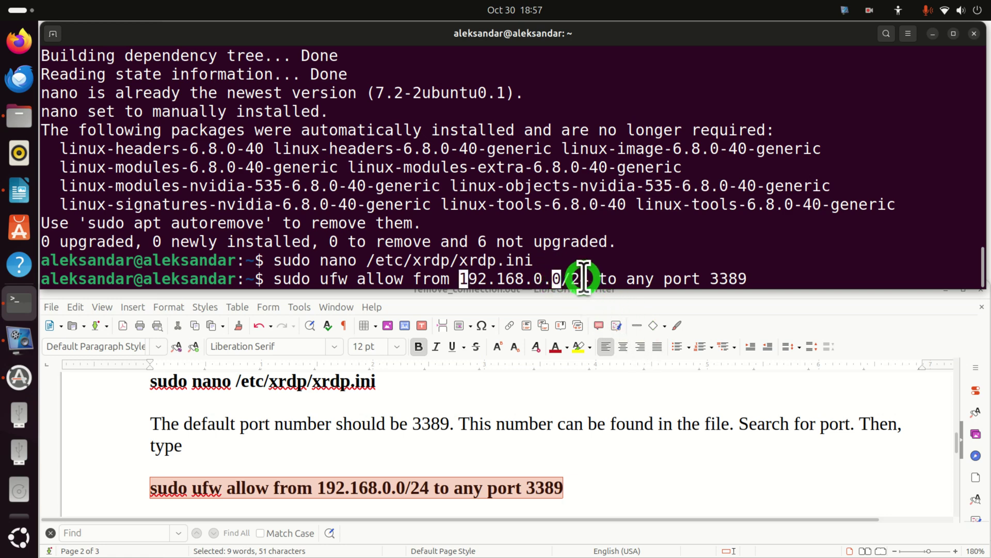
mouse_move(584, 273)
left_mouse_down()
mouse_move(593, 278)
mouse_move(458, 277)
mouse_move(588, 278)
left_mouse_up()
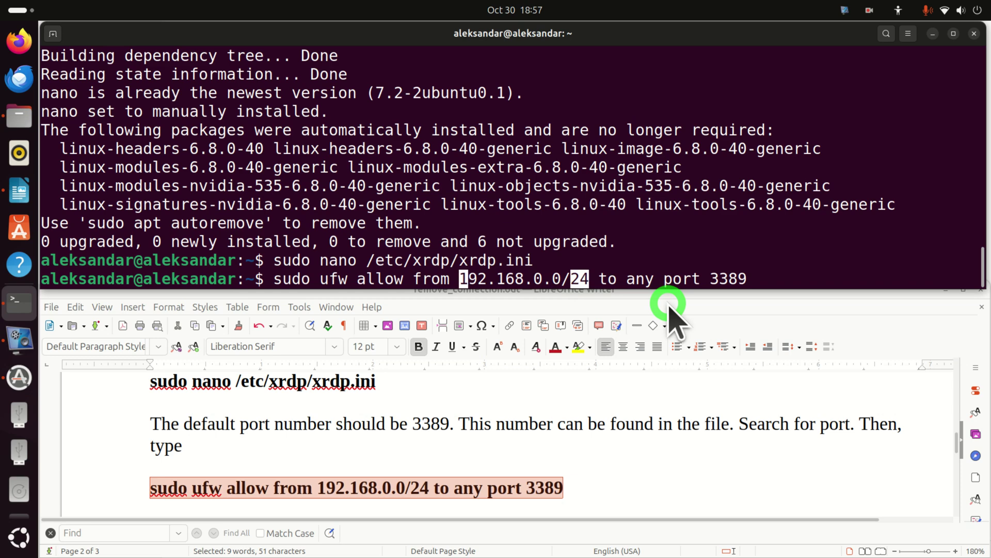
left_click(554, 279)
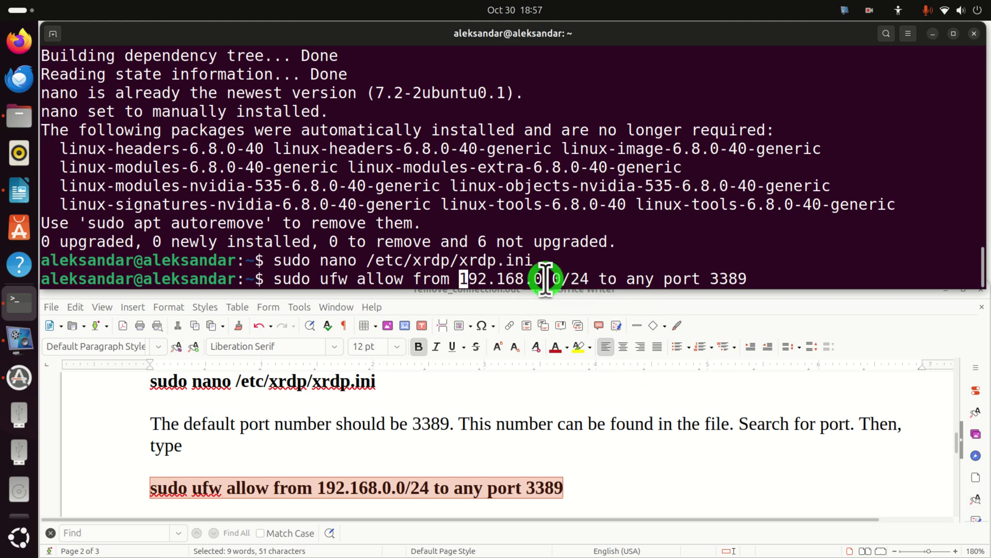
left_click_drag(537, 279, 459, 279)
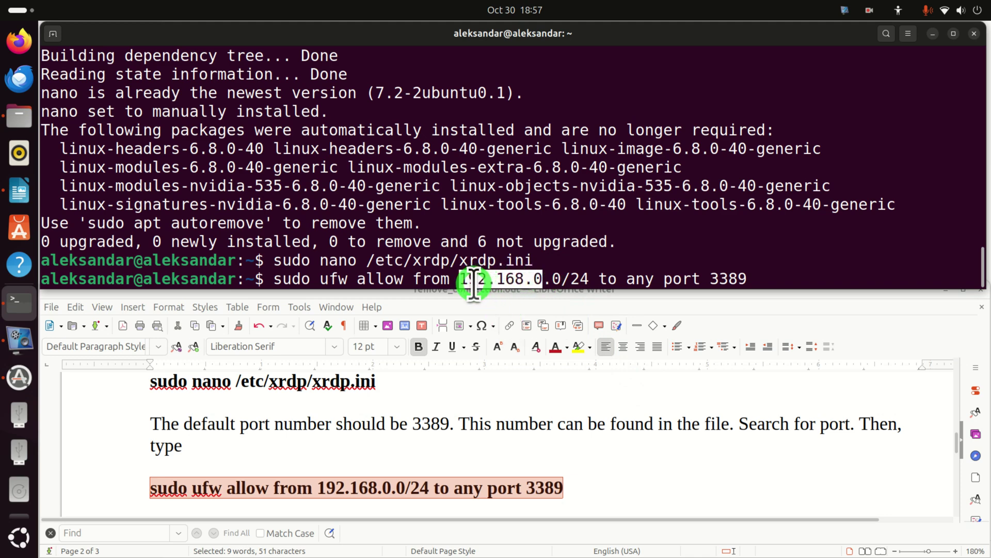
left_click_drag(476, 279, 558, 274)
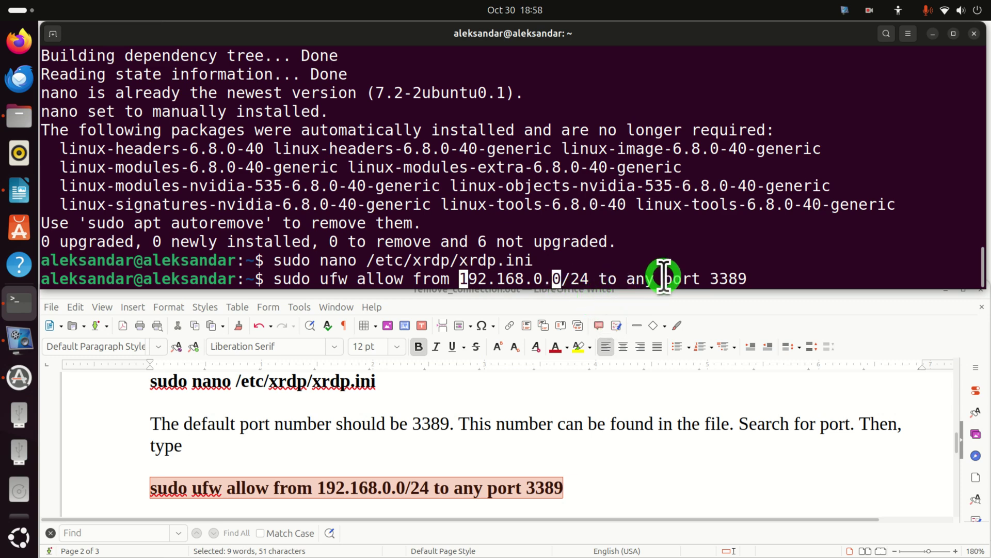
left_click_drag(664, 279, 785, 283)
left_click(783, 281)
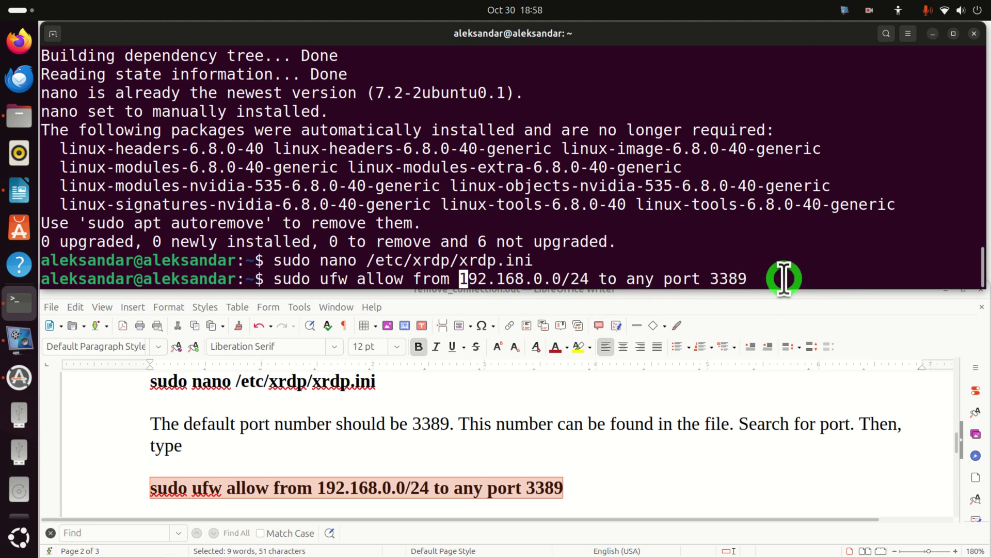
key("Right")
key("Right")
key("Right")
key("Right")
key("Right")
key("Right")
key("Right")
key("Right")
key("Right")
key("Right")
key("Right")
key("Right")
key("Right")
key("Right")
key("Right")
key("Right")
key("Right")
key("Right")
key("Right")
key("Right")
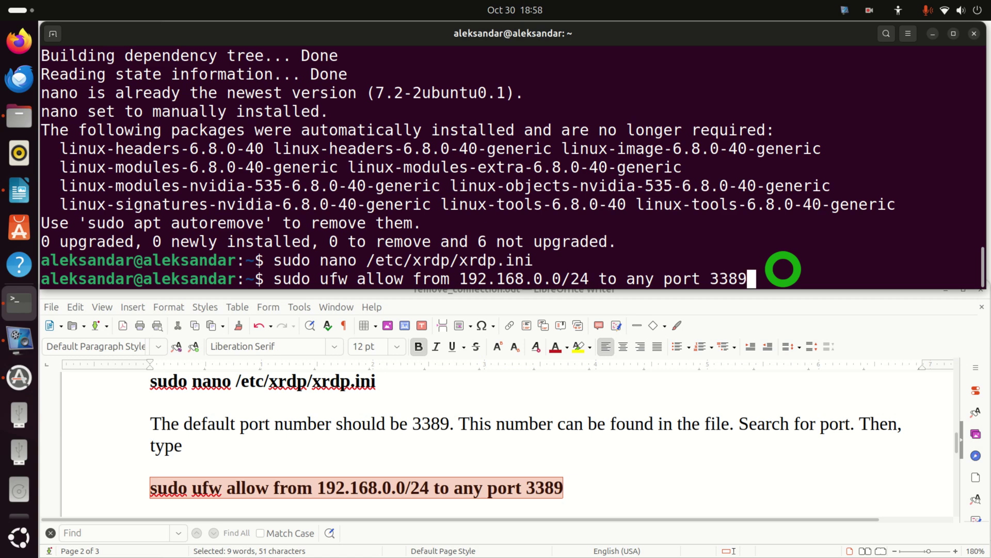
key("Return")
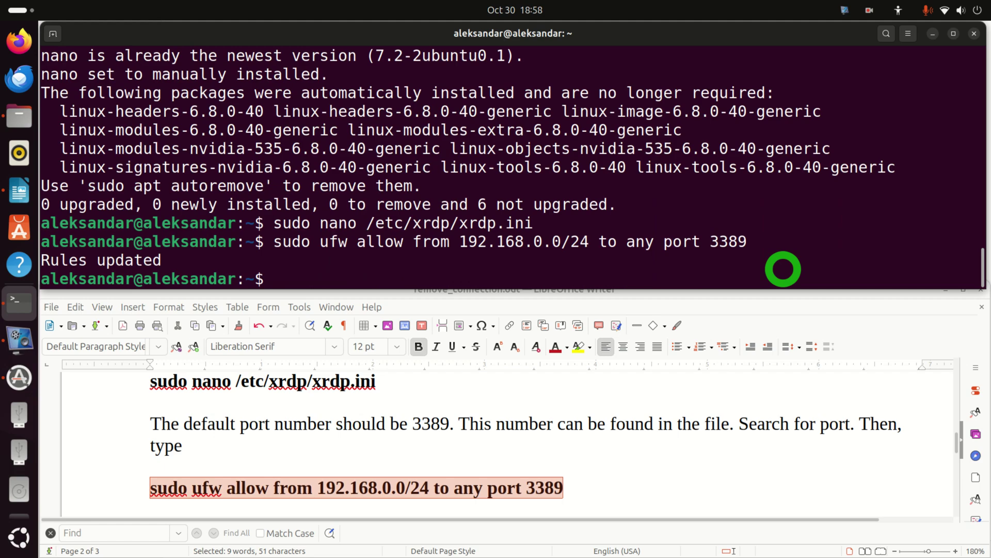
- Enable the firewall with sudo ufw enable so it's active on startup
scroll(276, 456, "down", 2)
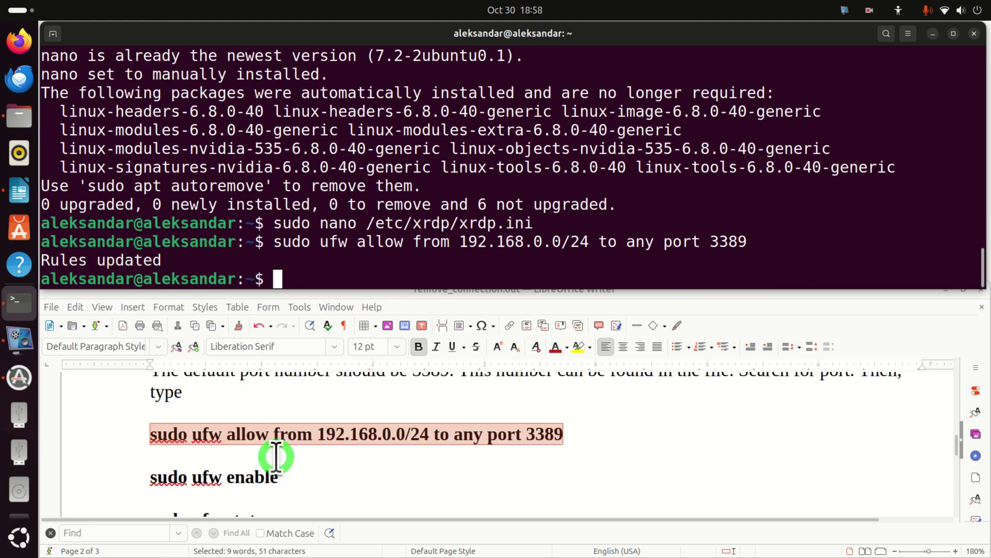
scroll(276, 457, "down", 2)
triple_click(241, 418)
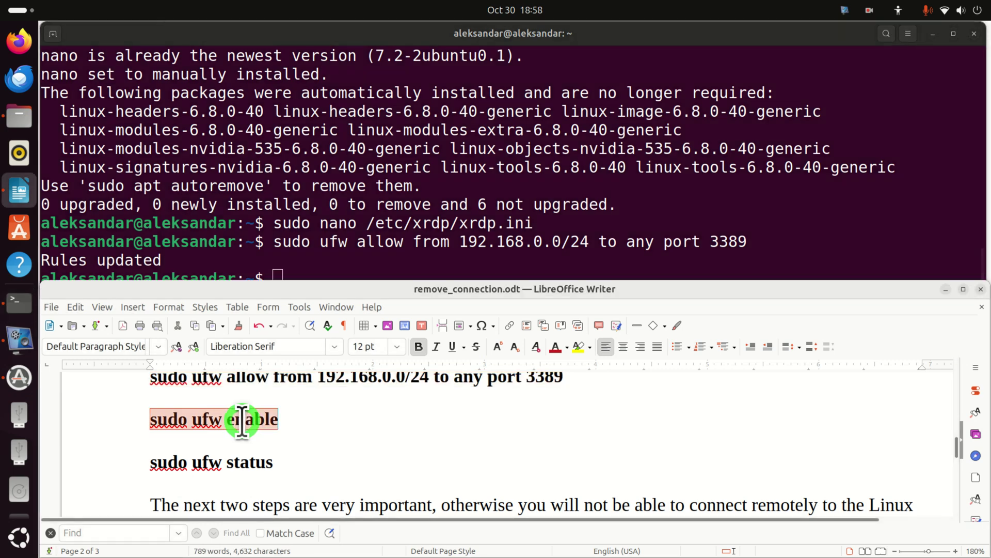
right_click(242, 418)
left_click(274, 263)
left_click(261, 268)
right_click(291, 277)
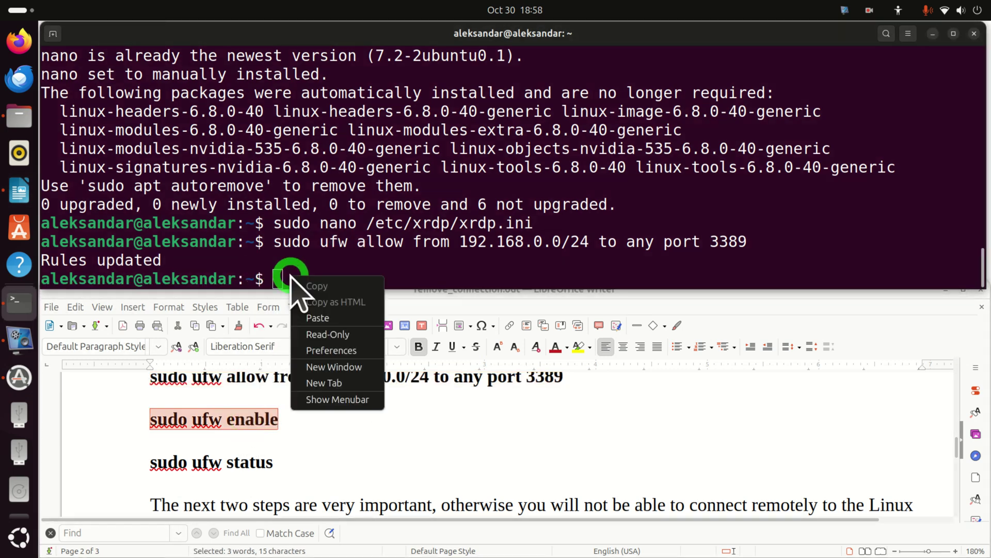
left_click(354, 318)
key("Return")
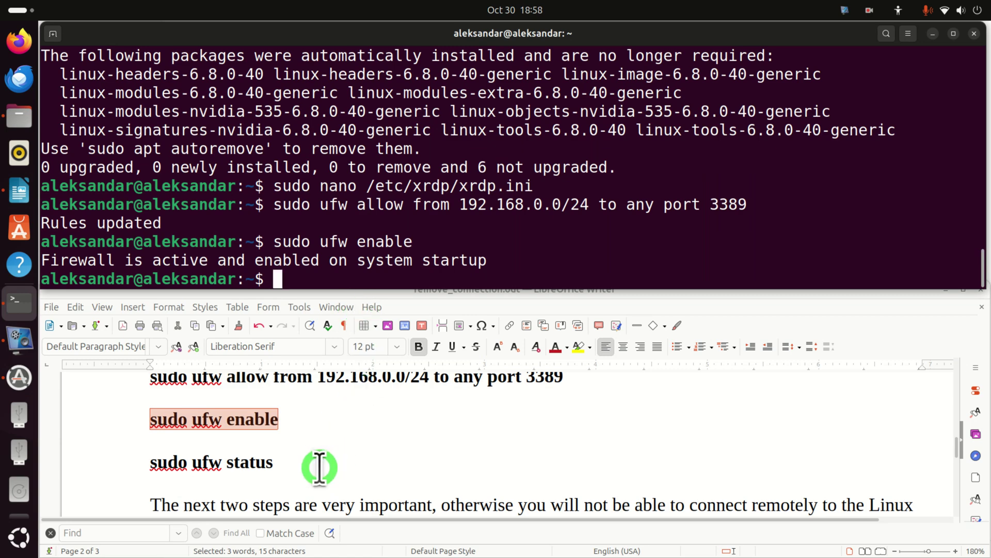
- Run sudo ufw status and confirm port 3389 shows ALLOW
scroll(321, 466, "down", 3)
left_click(234, 402)
right_click(234, 404)
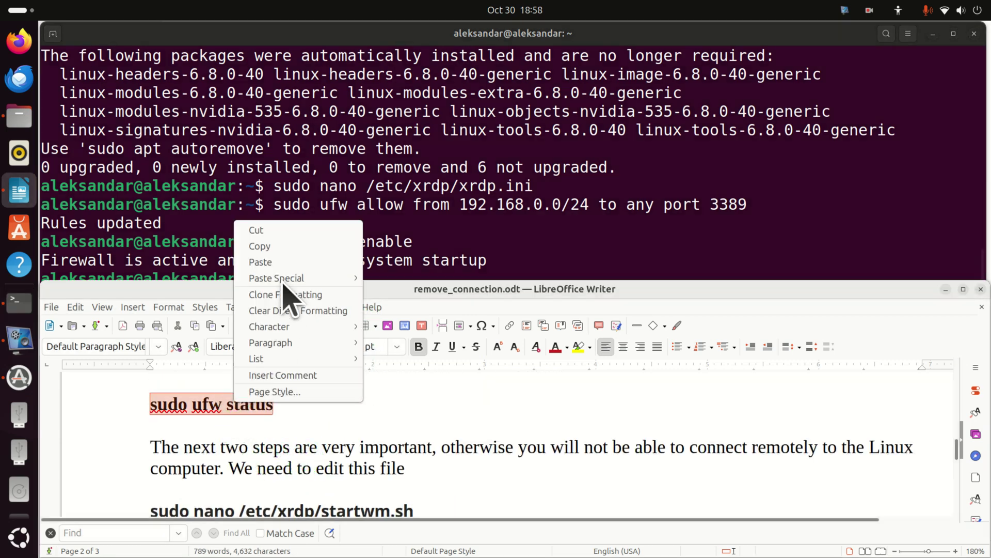
left_click(261, 246)
left_click(325, 273)
right_click(332, 282)
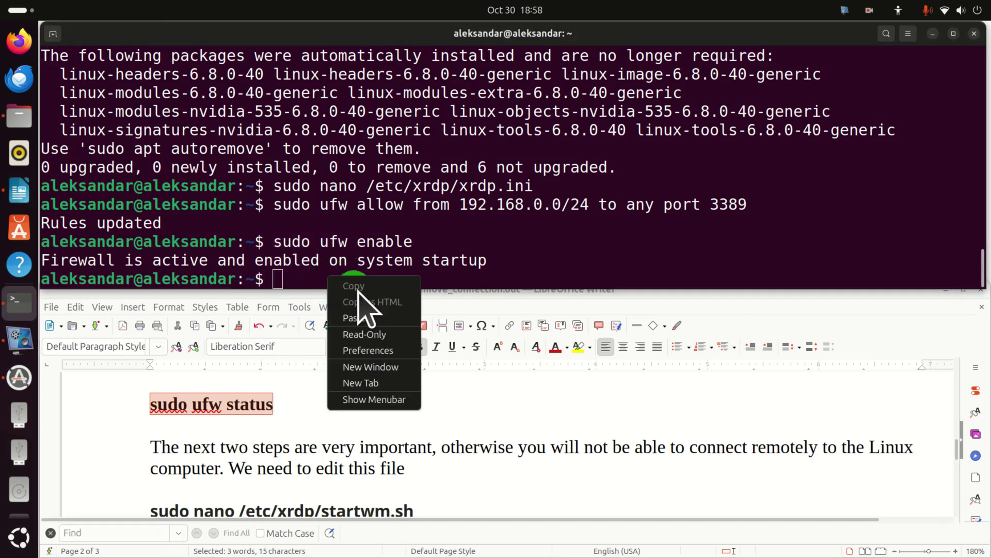
left_click(366, 308)
key("Return")
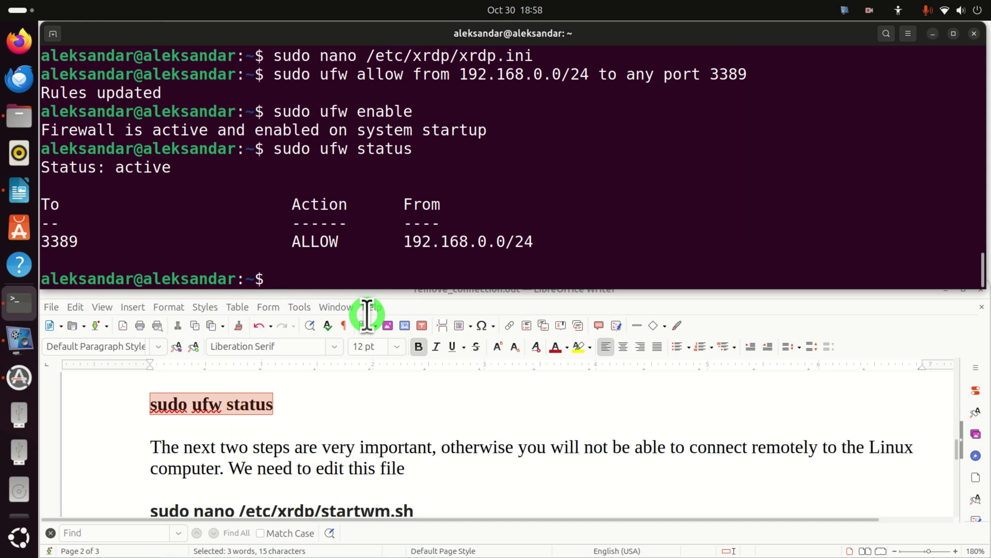
double_click(60, 241)
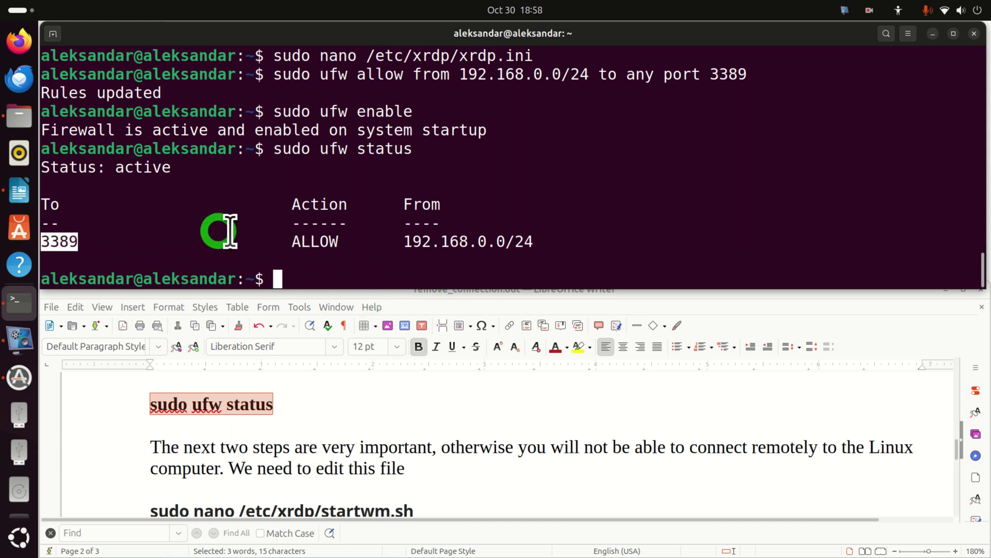
double_click(315, 241)
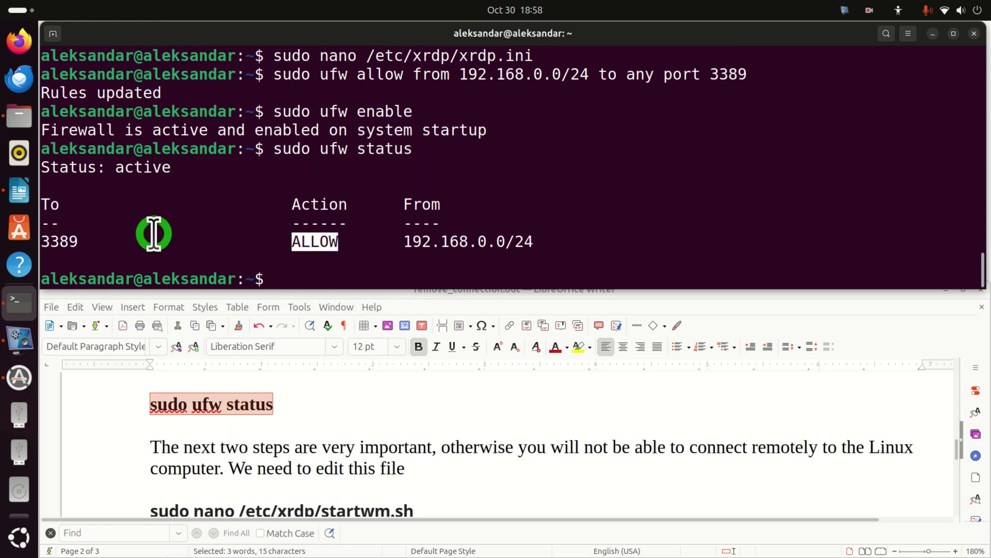
- Note the 192.168.0.0/24 source, then copy sudo nano /etc/xrdp/startwm.sh from the guide
left_click_drag(406, 241, 545, 240)
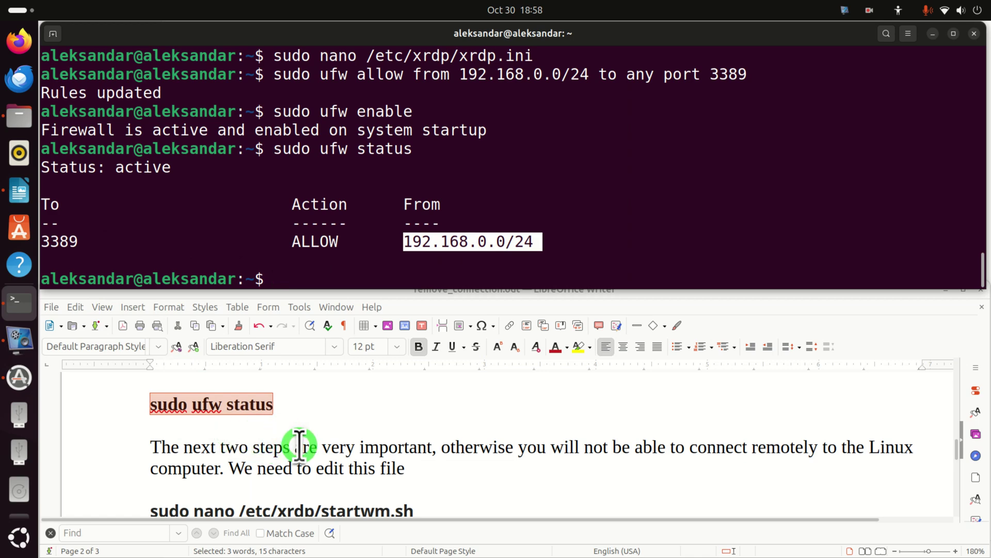
scroll(299, 447, "down", 1)
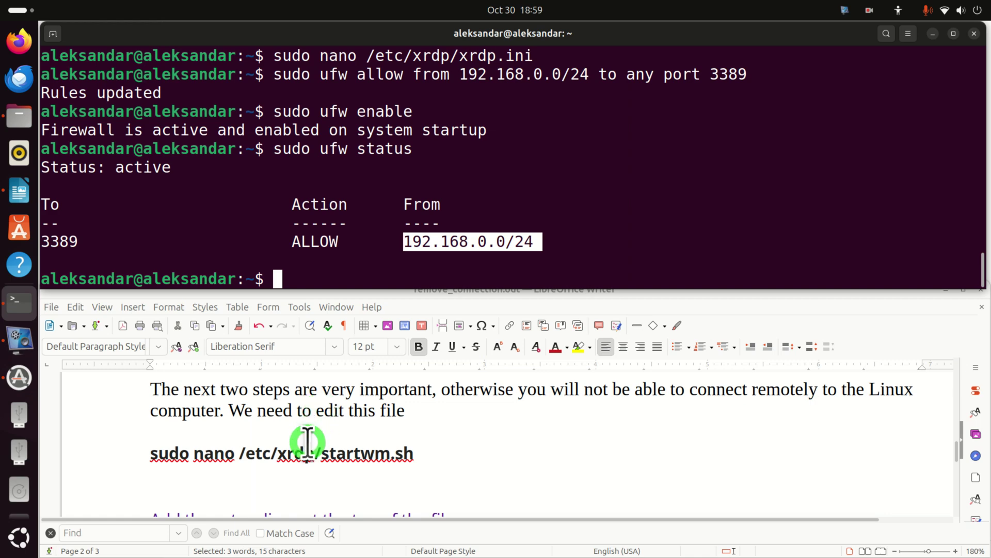
left_click_drag(414, 455, 135, 457)
scroll(263, 470, "down", 2)
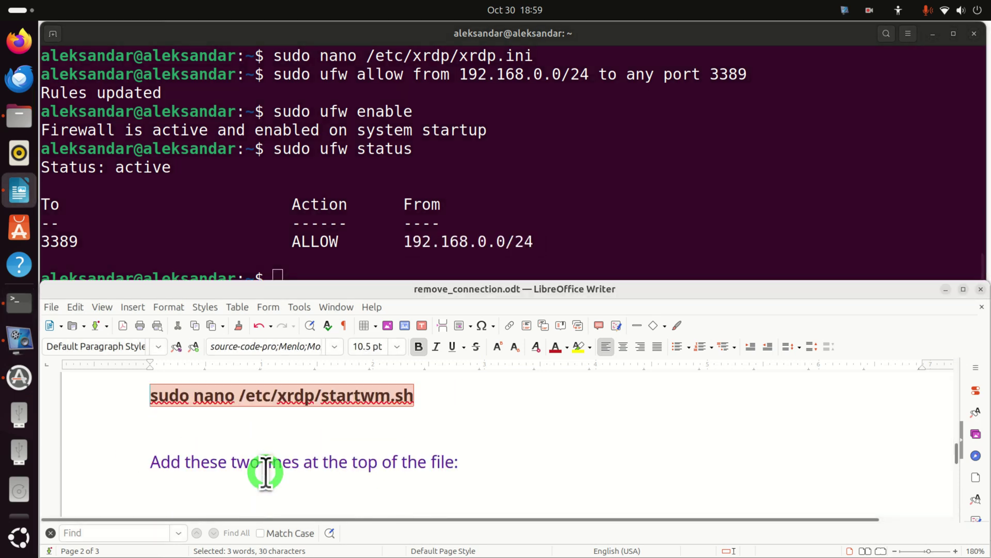
scroll(308, 452, "up", 1)
scroll(308, 456, "up", 1)
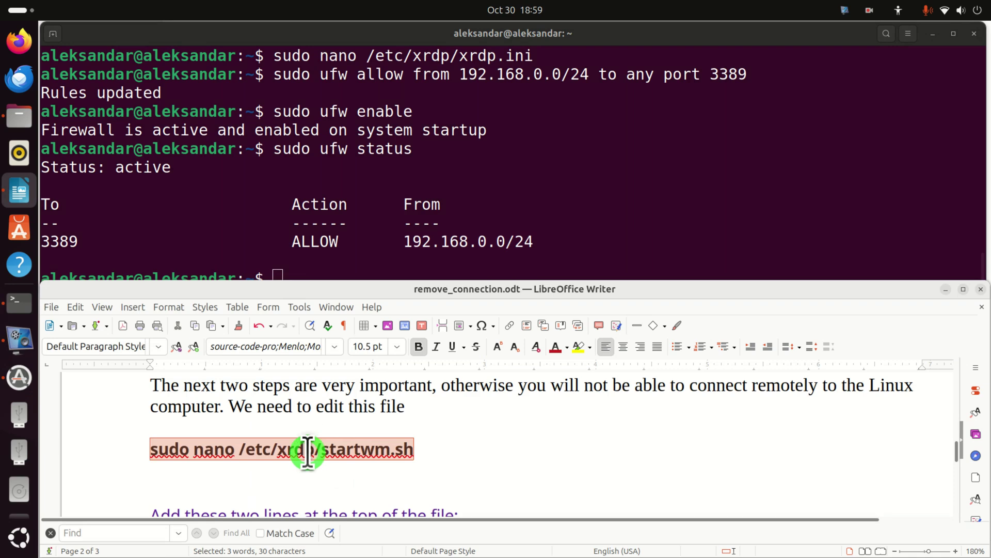
right_click(307, 452)
left_click(372, 314)
right_click(355, 272)
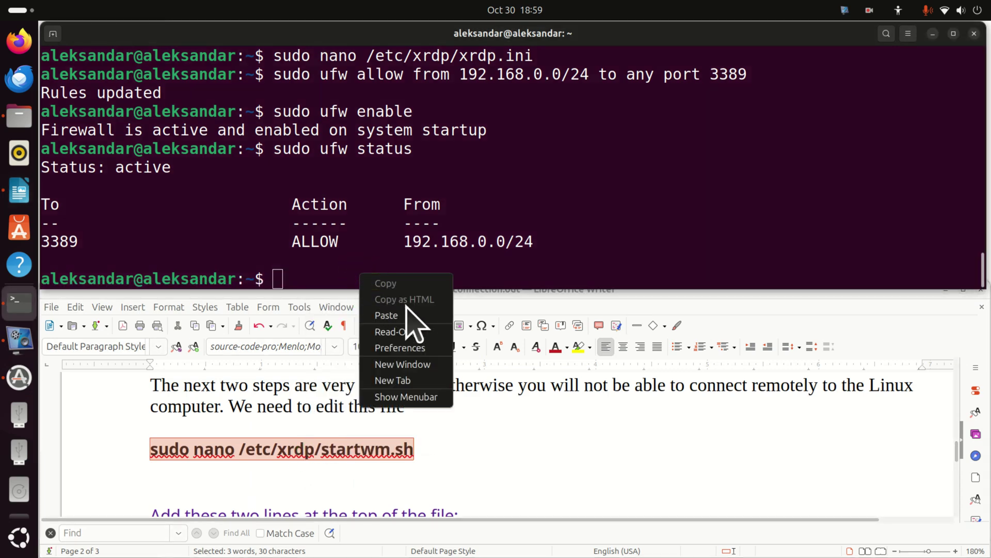
- Open /etc/xrdp/startwm.sh in nano and insert a blank line at the top
left_click(387, 315)
key("Return")
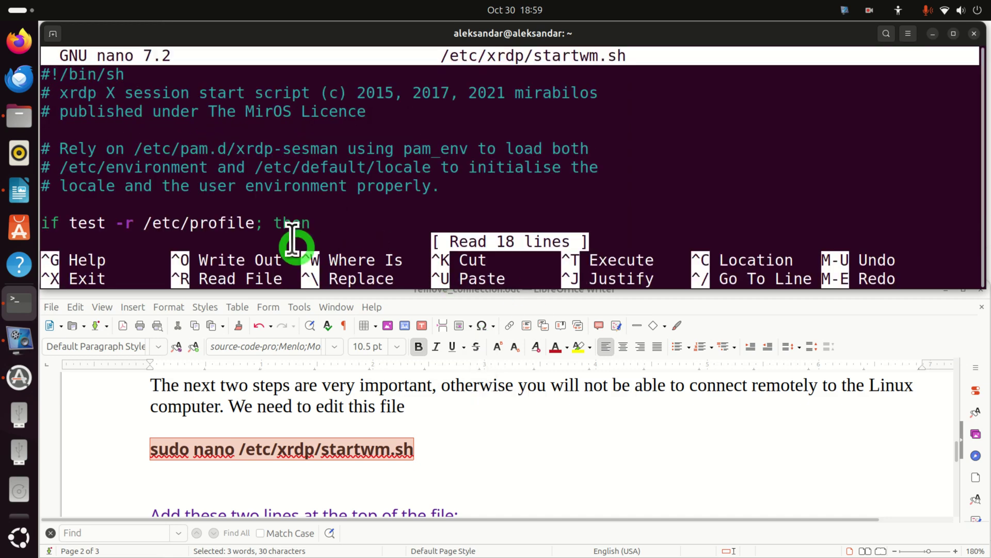
key("Return")
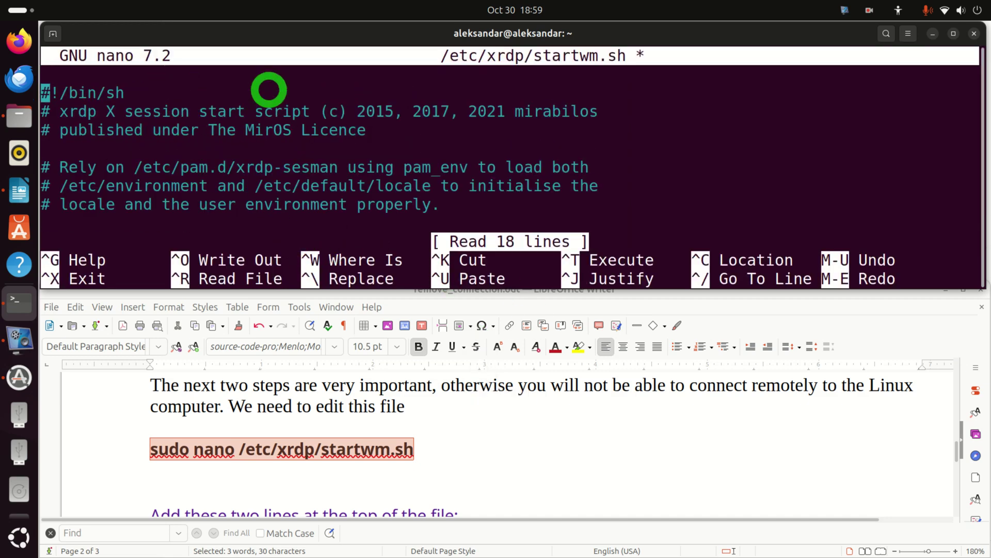
- Copy the guide's two export lines, then return to the nano terminal
scroll(262, 476, "down", 5)
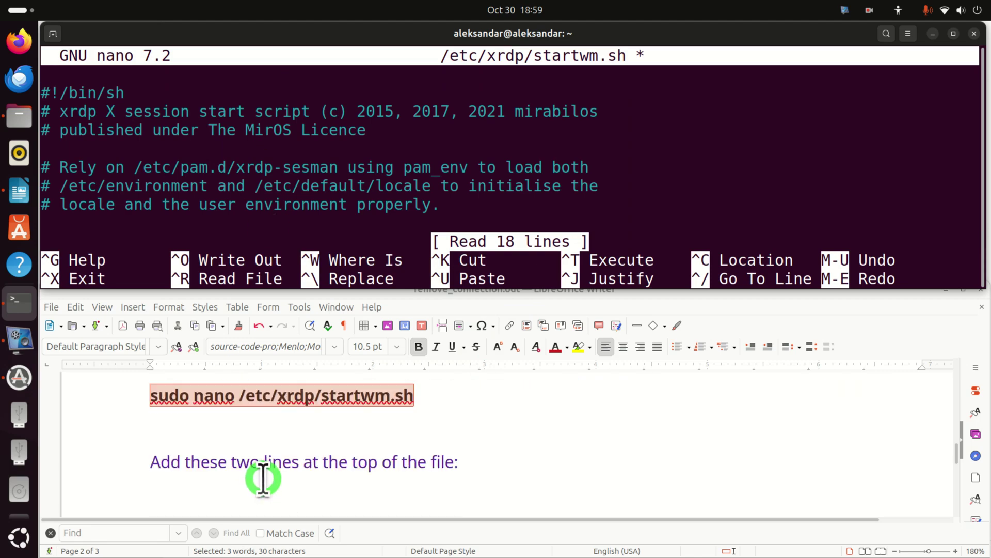
scroll(265, 472, "down", 1)
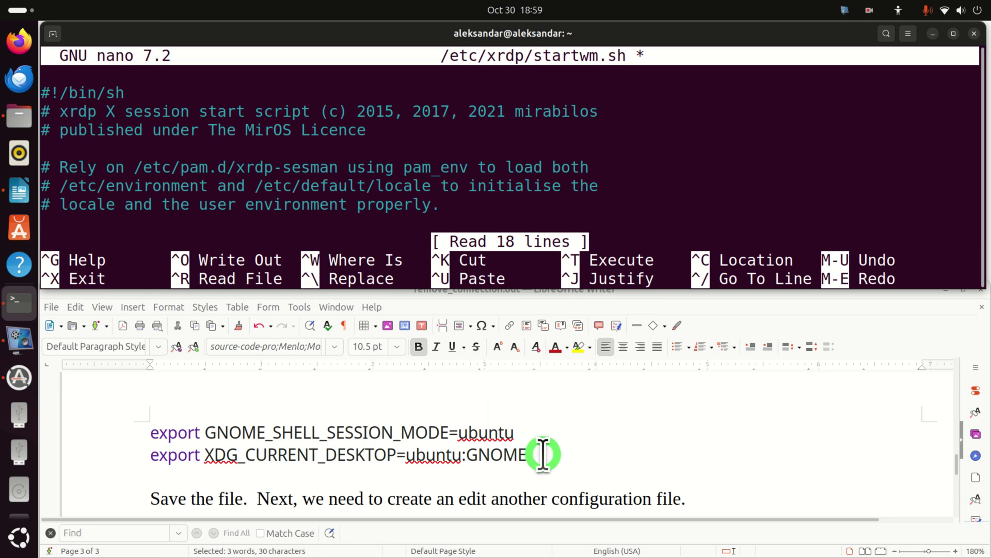
left_click_drag(540, 453, 145, 436)
left_click(177, 434)
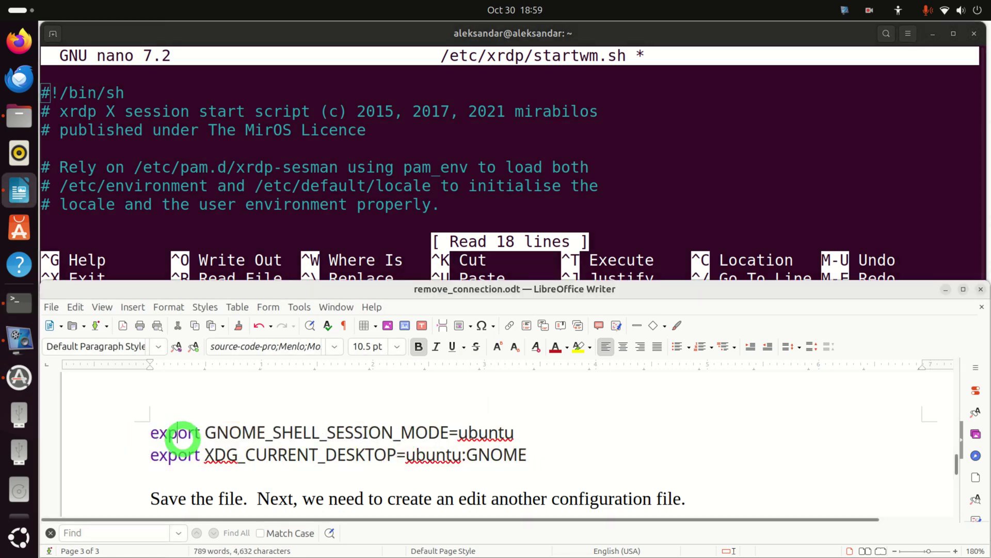
left_click_drag(523, 457, 146, 432)
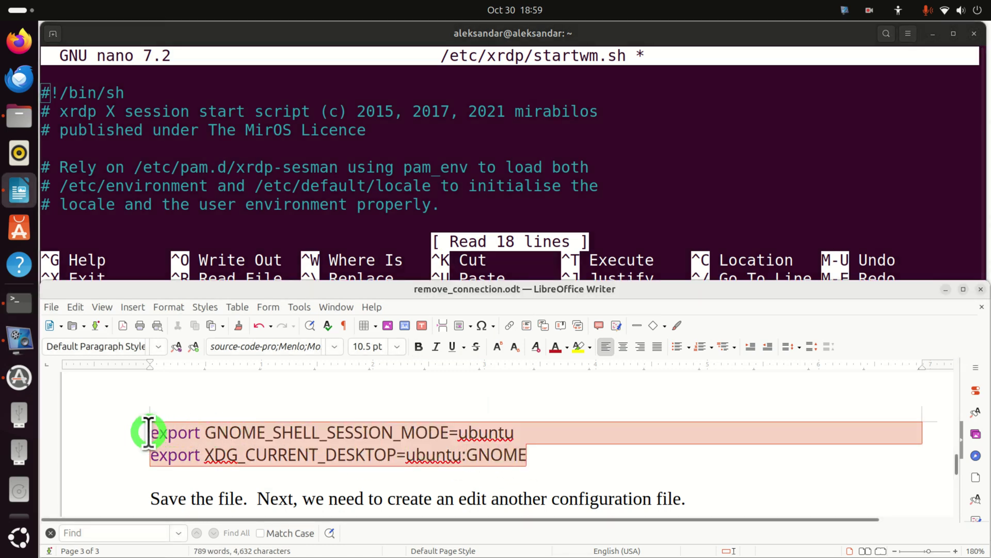
right_click(194, 433)
left_click(238, 279)
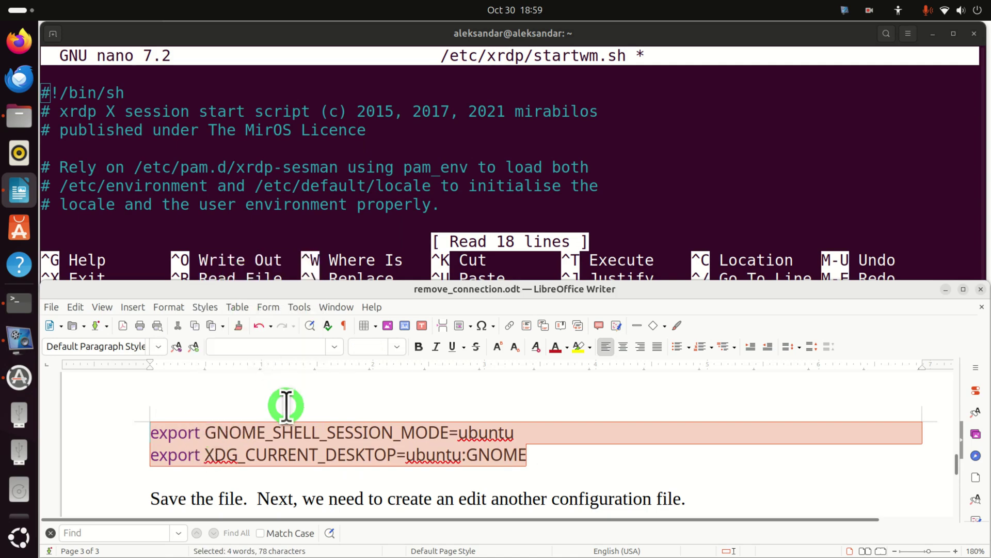
scroll(294, 413, "up", 3)
scroll(294, 413, "up", 3)
scroll(293, 426, "up", 2)
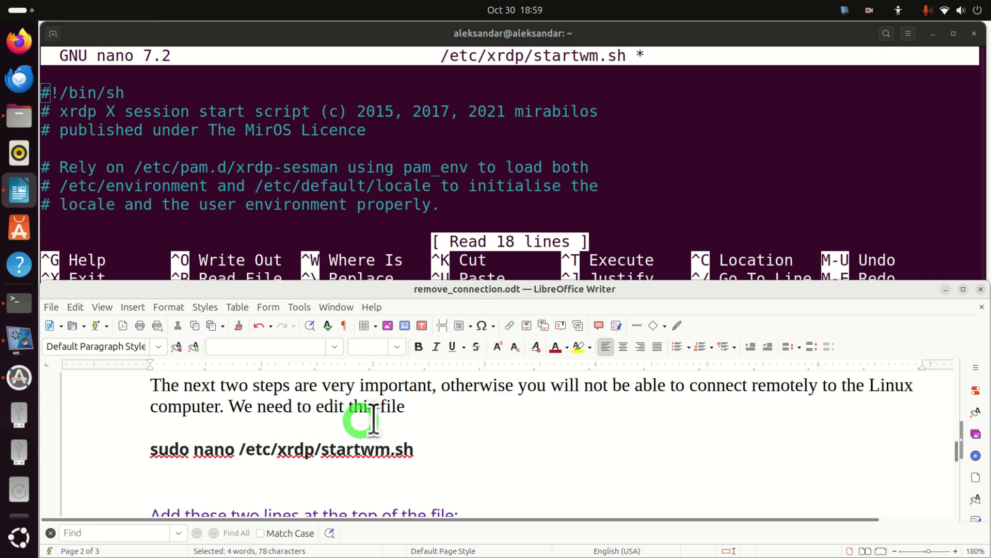
left_click(94, 99)
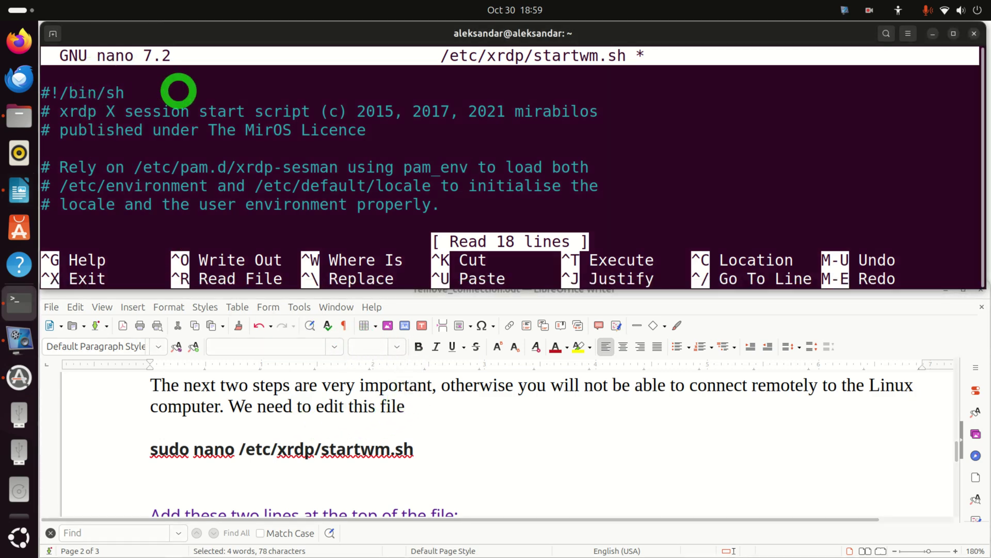
- Paste the GNOME_SHELL_SESSION_MODE and XDG_CURRENT_DESKTOP export lines at the top of startwm.sh
right_click(178, 91)
left_click(228, 121)
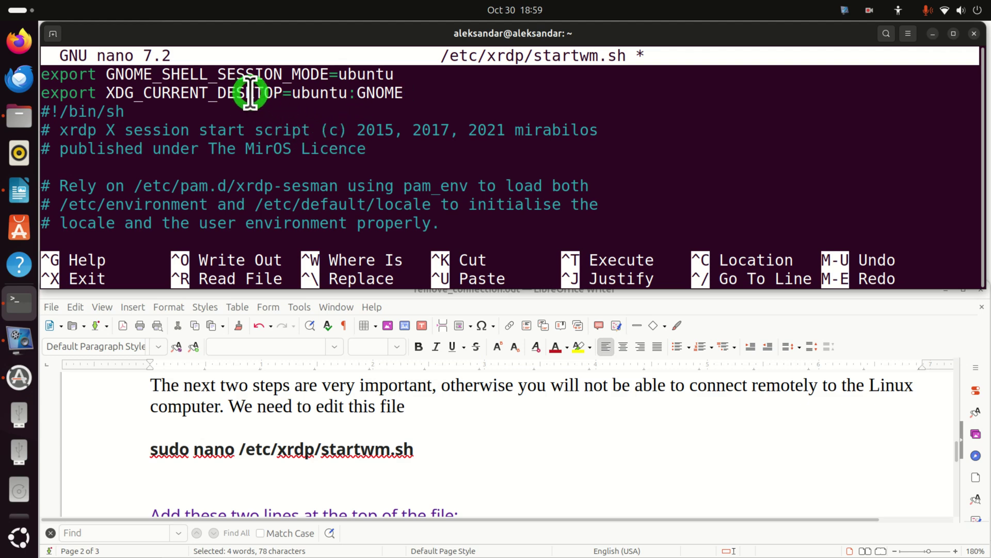
double_click(371, 78)
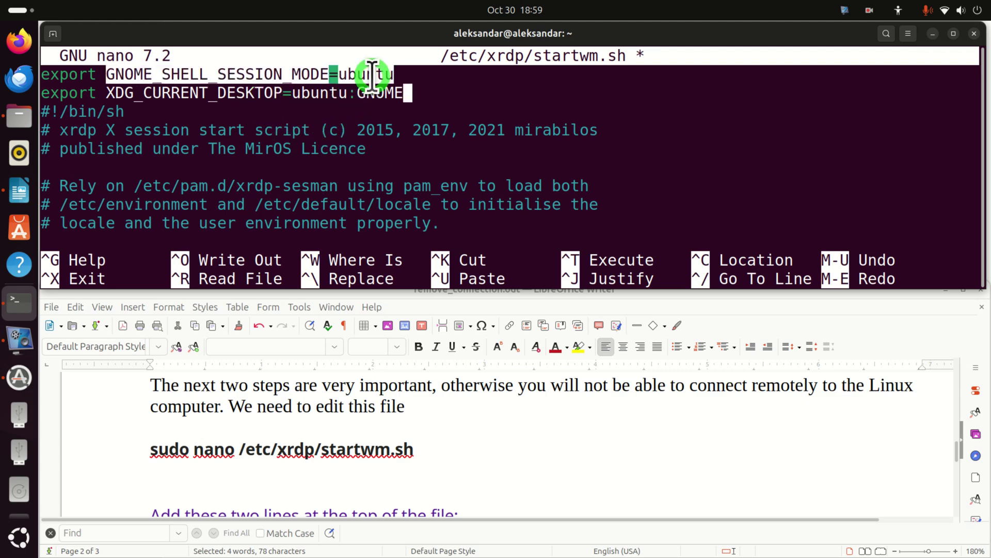
left_click(335, 93)
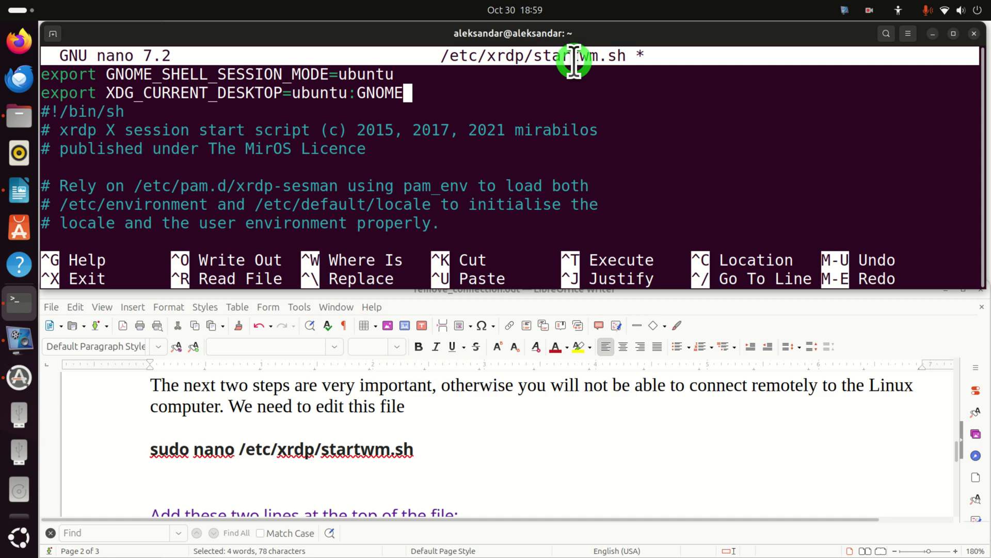
- Write startwm.sh to /etc/xrdp with Ctrl+O and exit nano
key("ctrl+s")
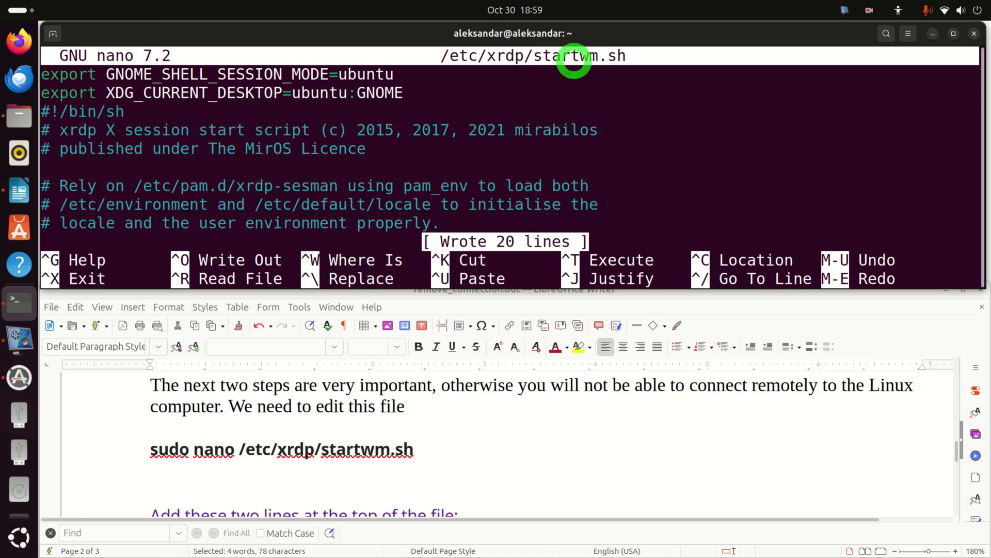
key("ctrl+o")
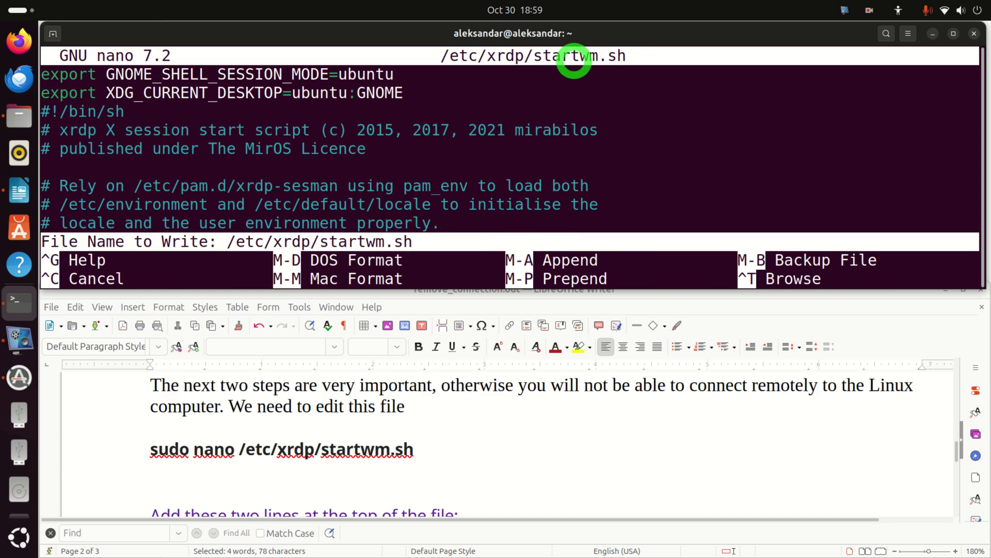
key("Return")
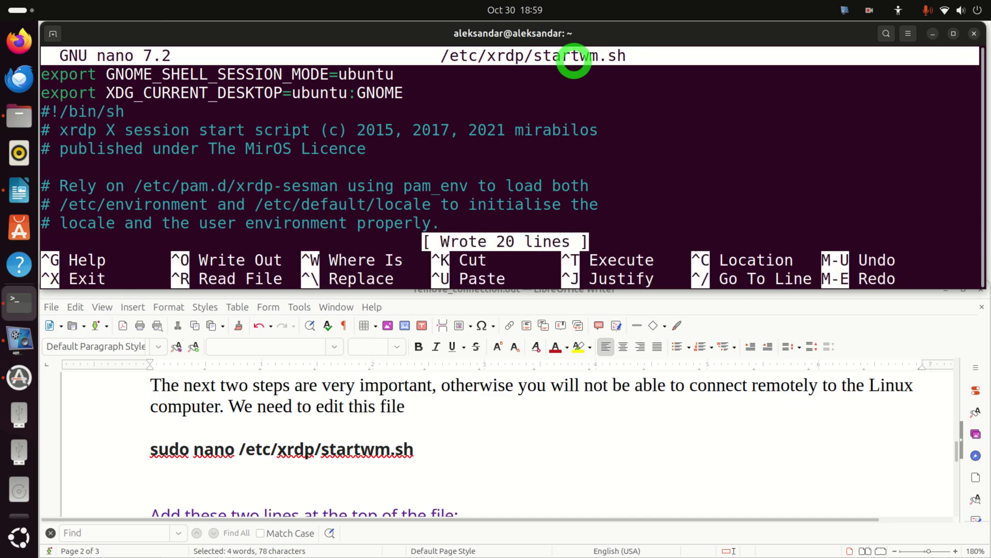
key("ctrl+x")
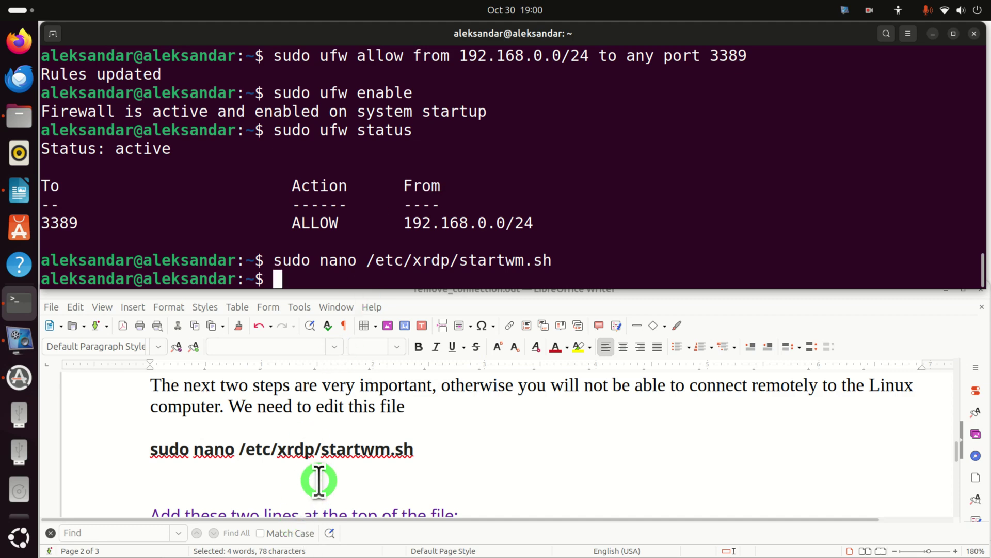
- Copy 'sudo apt install gedit' from the guide and run it; gedit is already 46.2-2
scroll(319, 480, "down", 3)
scroll(319, 480, "down", 5)
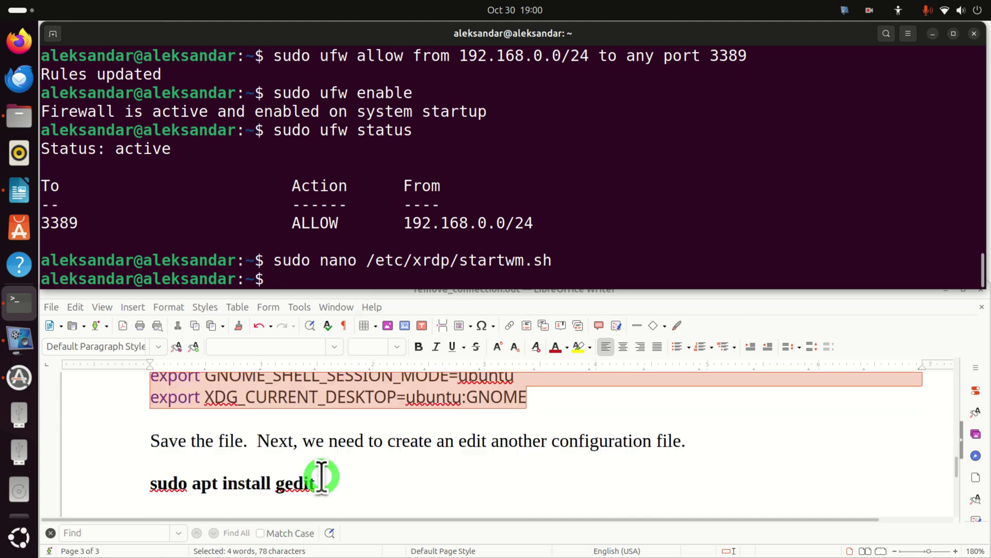
scroll(341, 469, "down", 1)
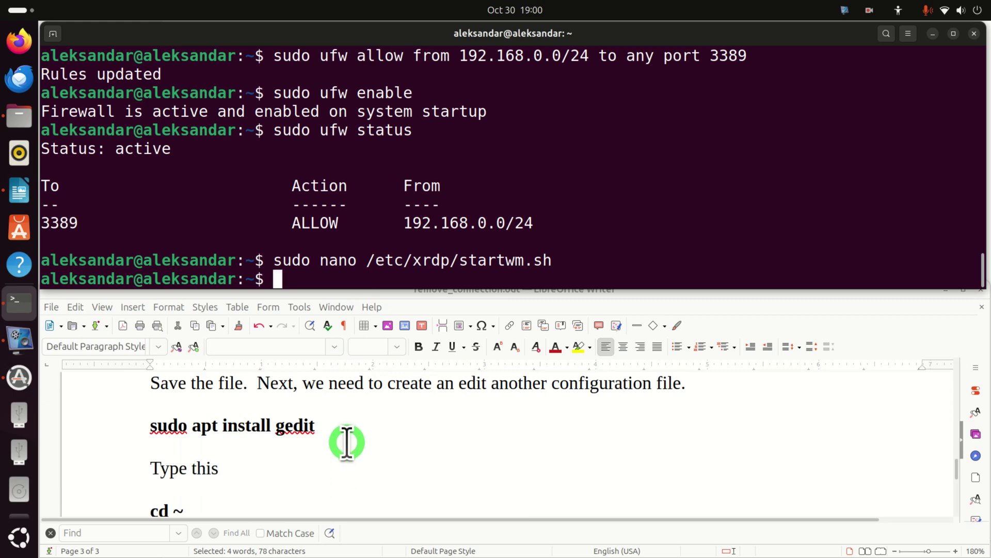
left_click(301, 426)
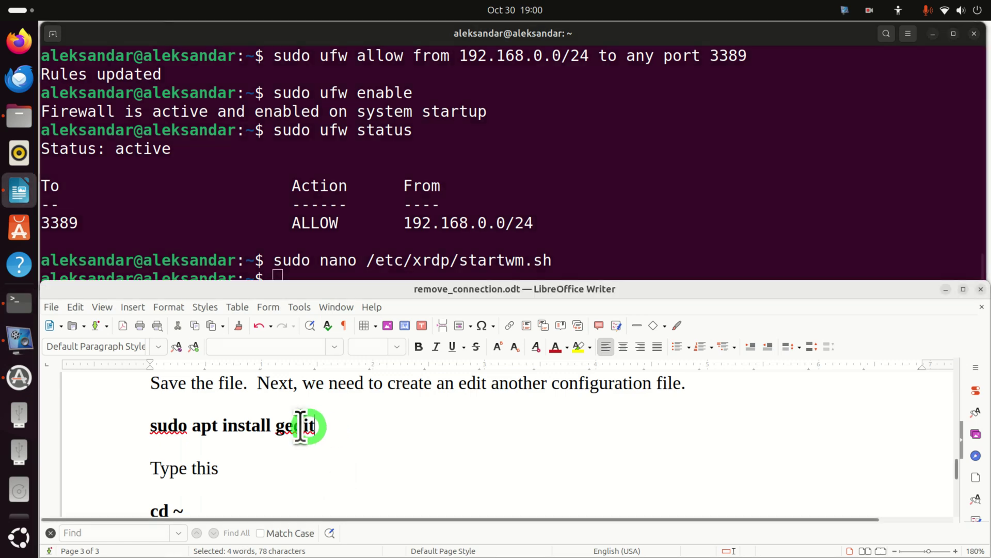
left_click_drag(314, 426, 147, 425)
right_click(199, 421)
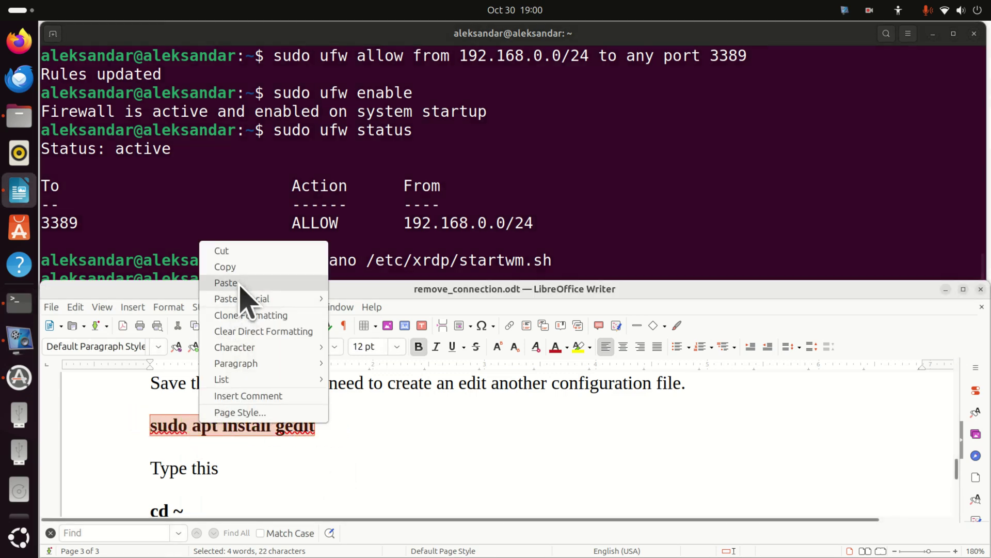
left_click(247, 263)
left_click(302, 279)
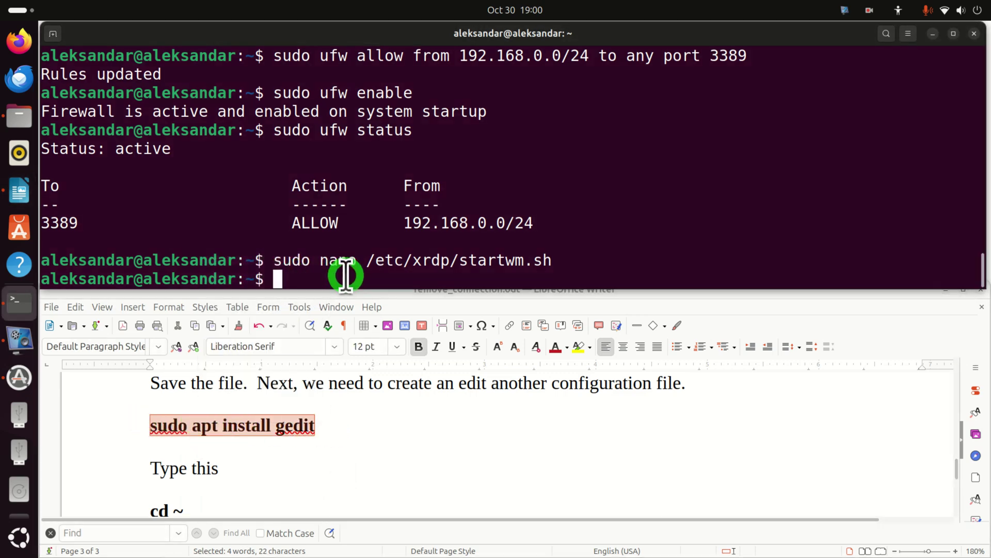
right_click(351, 282)
left_click(381, 324)
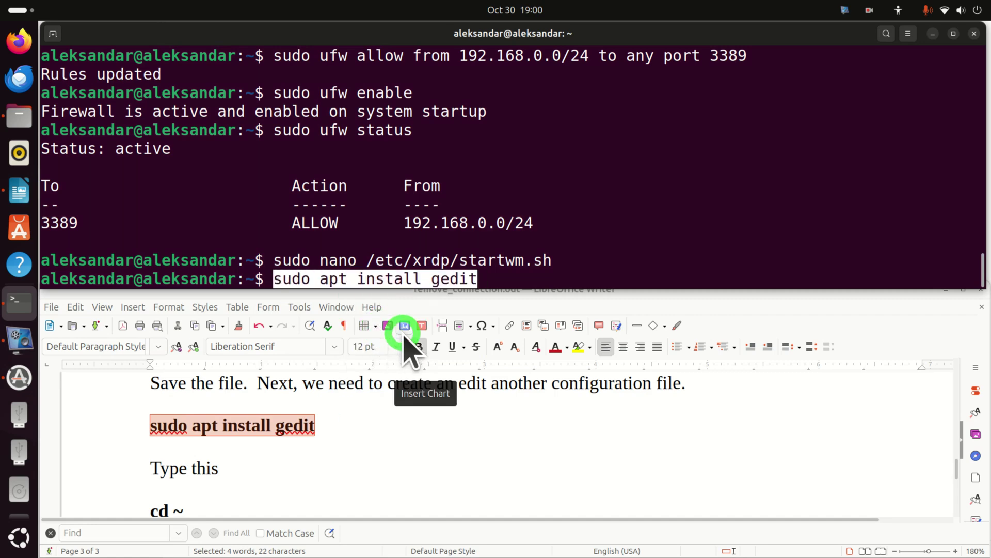
key("Return")
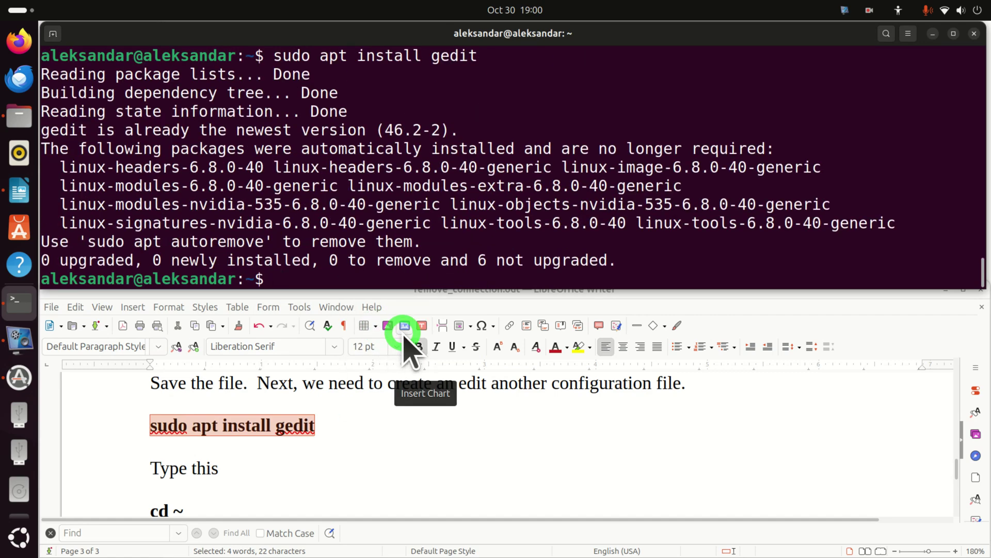
- Select the 'cd ~' line in the guide and return to the terminal
scroll(265, 452, "down", 2)
left_click_drag(270, 450, 147, 452)
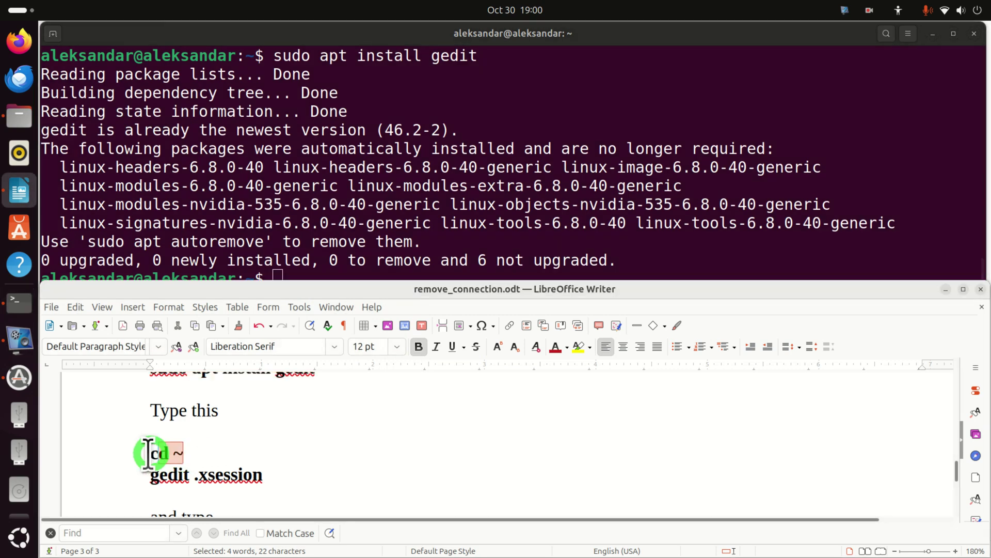
left_click(360, 274)
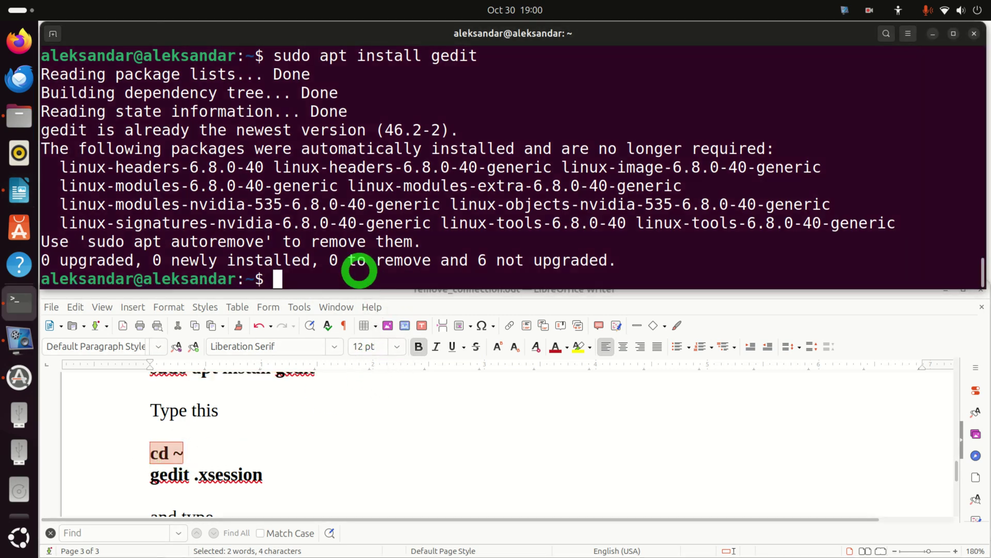
- Run 'cd ~', then paste and run the guide's command opening .xsession in gedit
type("cd ~")
key("Return")
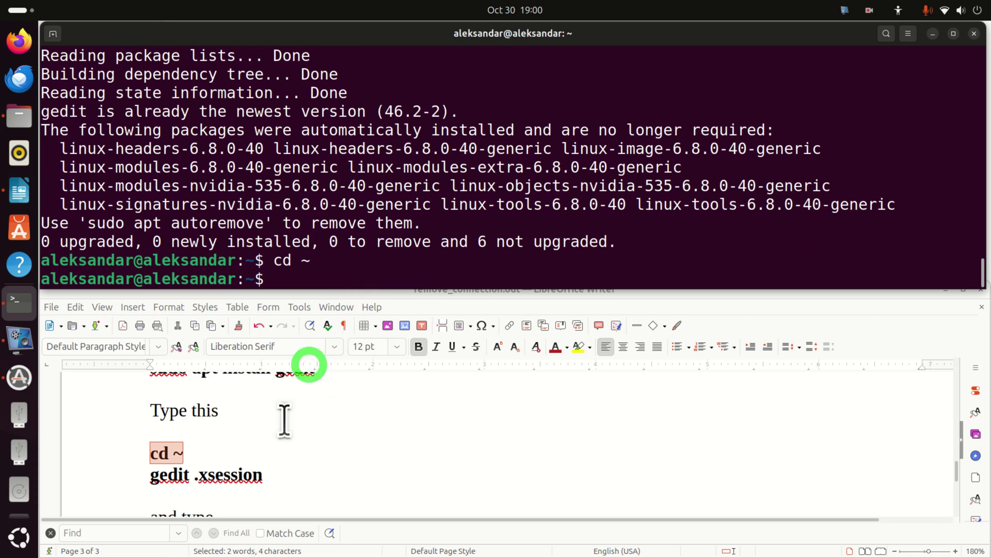
left_click_drag(265, 474, 150, 476)
right_click(199, 476)
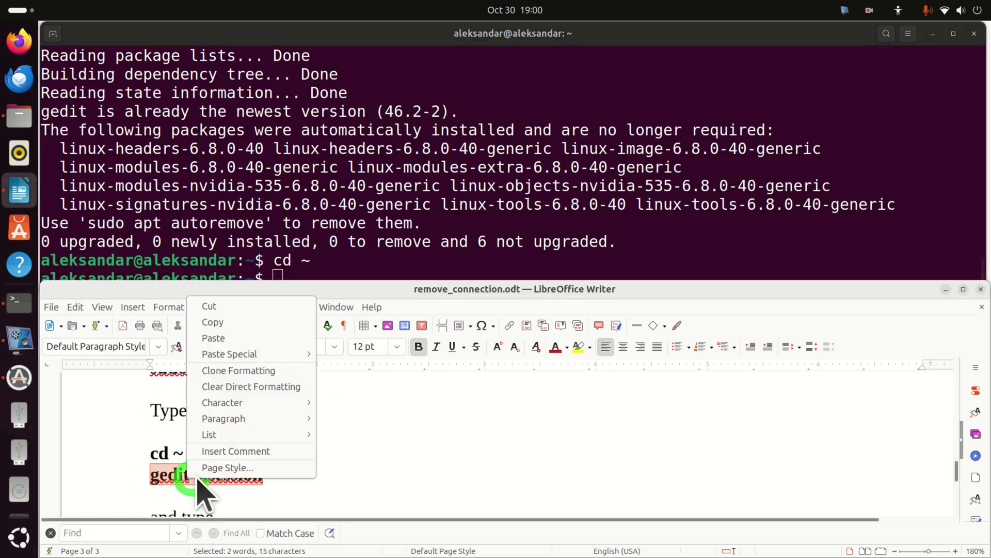
left_click(239, 321)
left_click(313, 263)
right_click(318, 269)
left_click(356, 310)
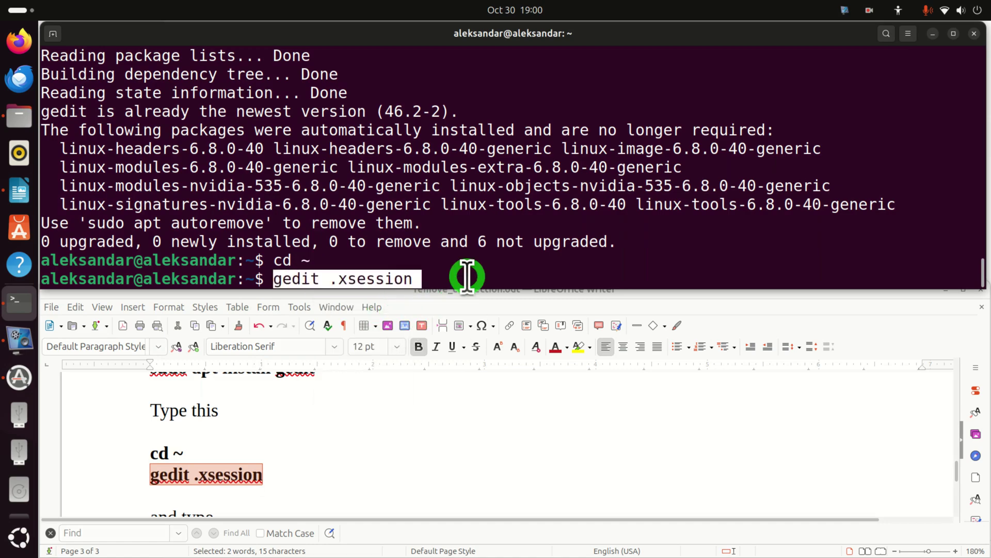
key("Return")
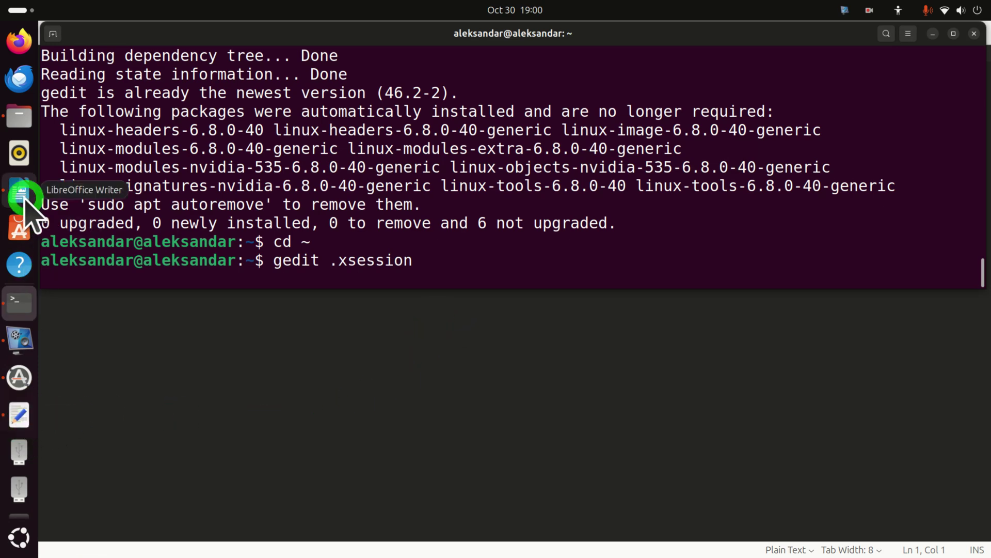
- Paste 'gnome-session' from the guide into .xsession, save it, and close gedit
left_click(19, 192)
scroll(277, 461, "down", 2)
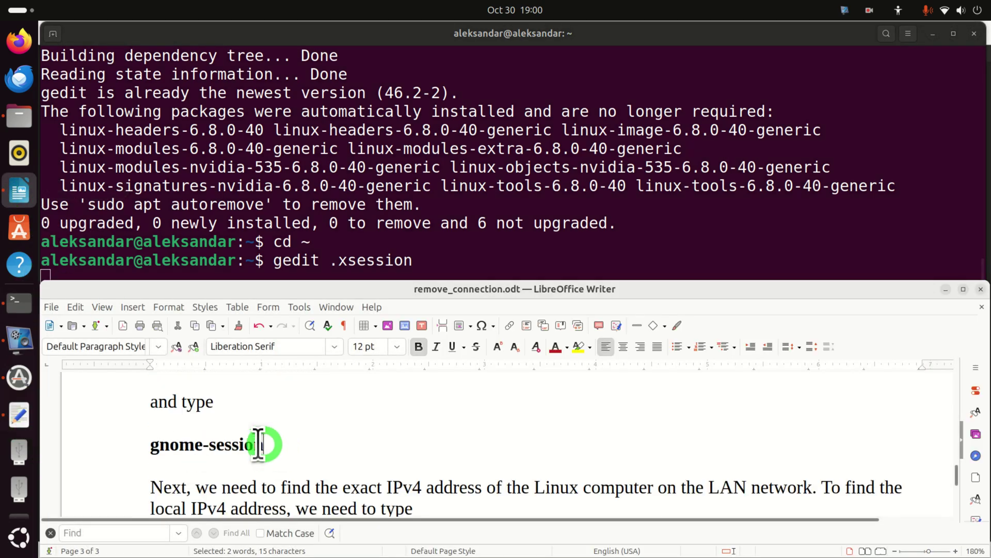
left_click_drag(262, 443, 142, 444)
right_click(243, 445)
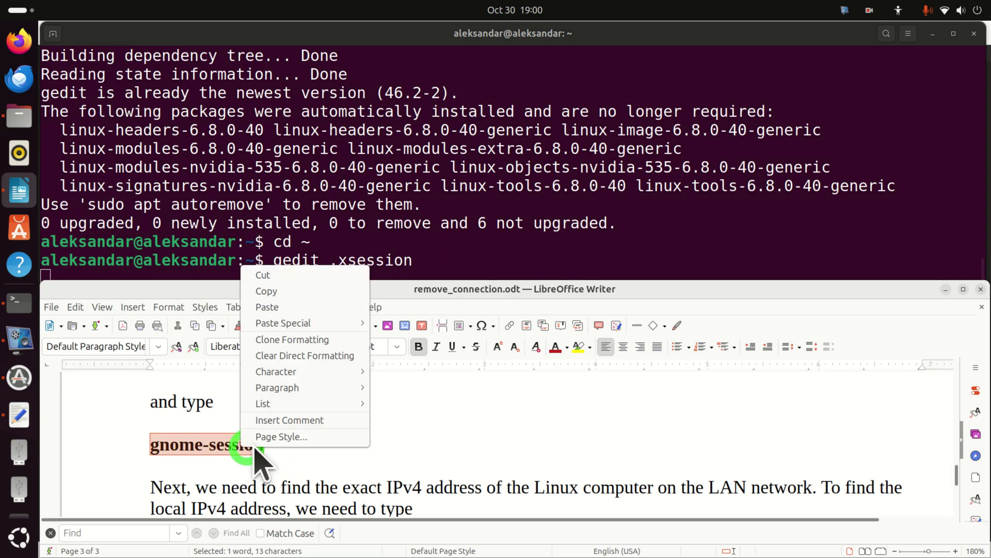
left_click(289, 292)
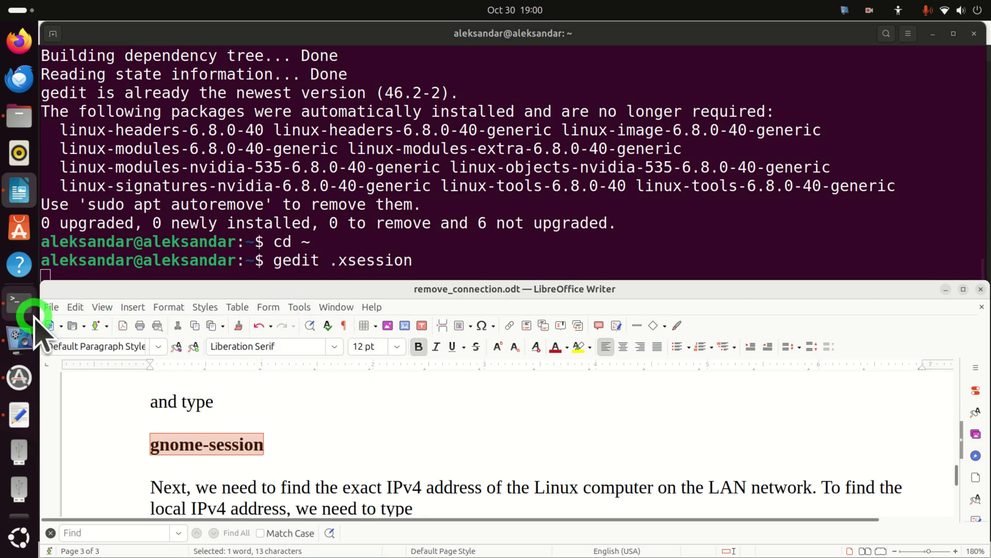
left_click(20, 408)
right_click(222, 132)
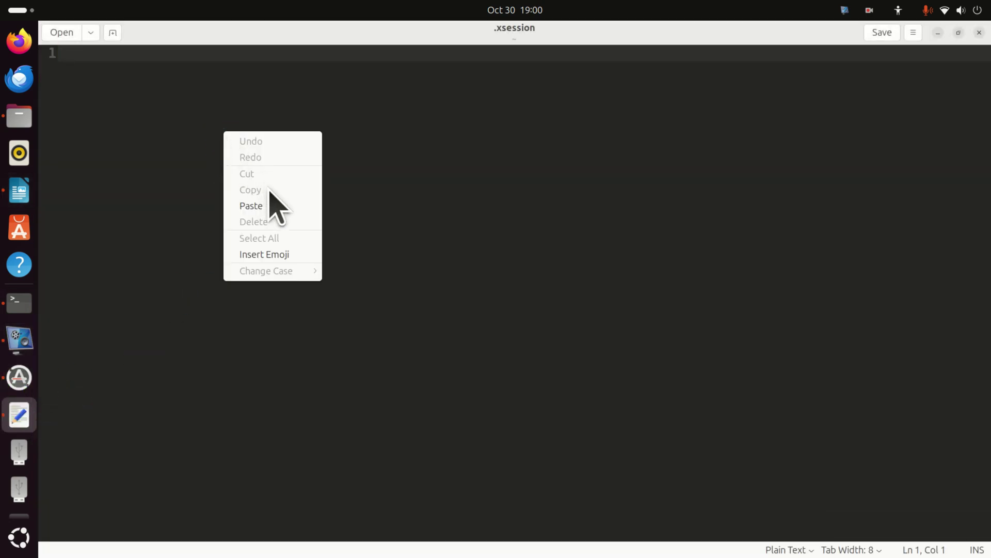
left_click(268, 206)
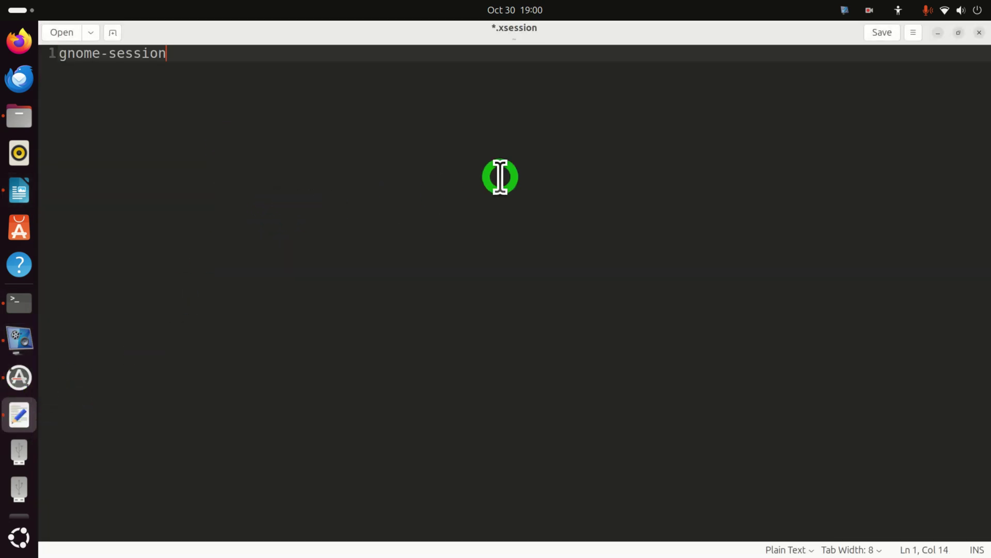
key("ctrl+s")
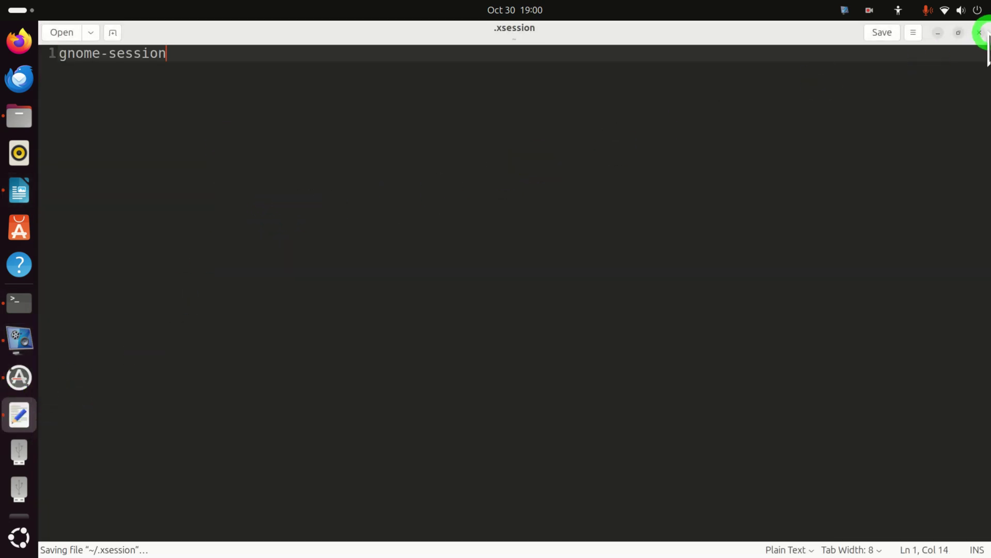
left_click(979, 33)
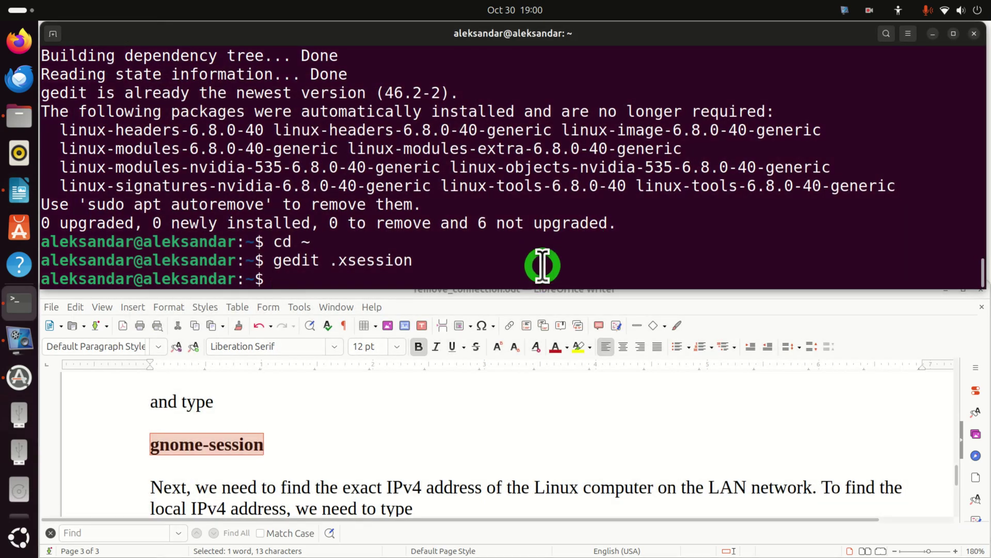
- Run 'ls -la' to confirm the 14-byte .xsession, then select the guide's hostname -I line
type("ls -la")
key("Return")
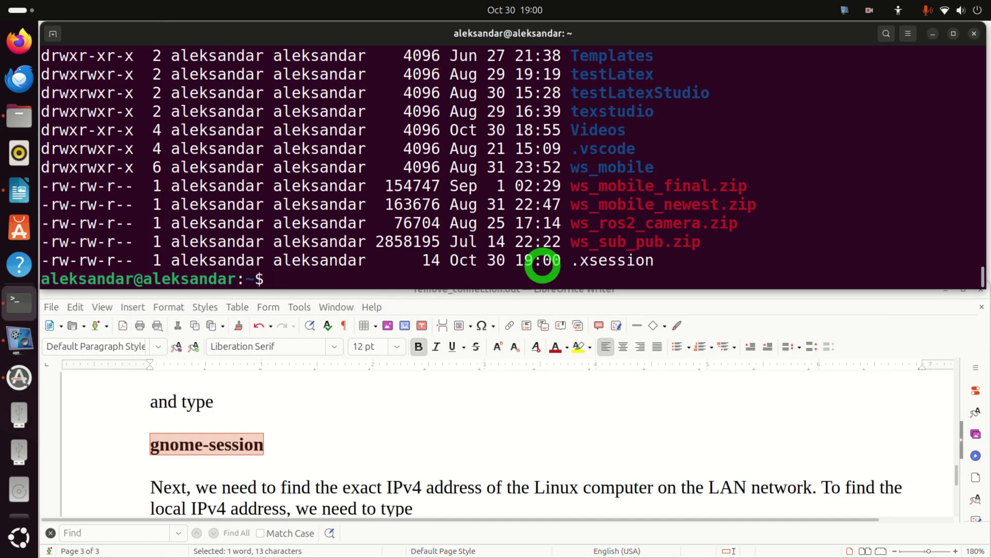
left_click_drag(655, 266, 561, 274)
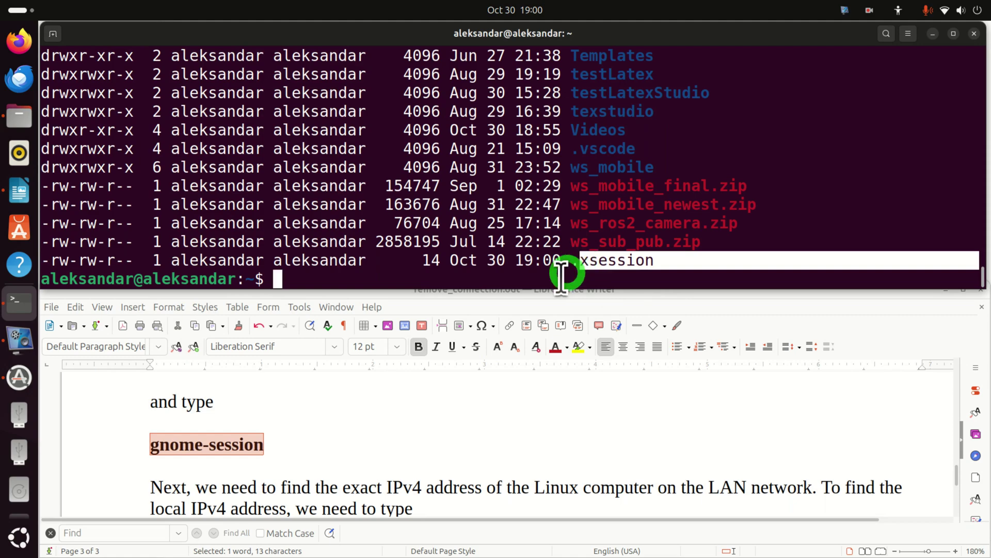
left_click(881, 51)
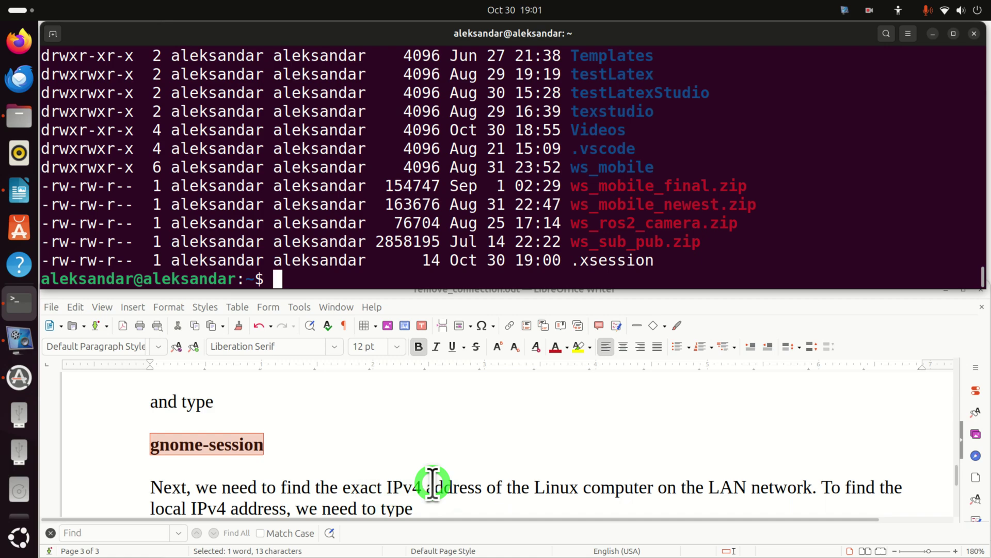
scroll(433, 483, "down", 2)
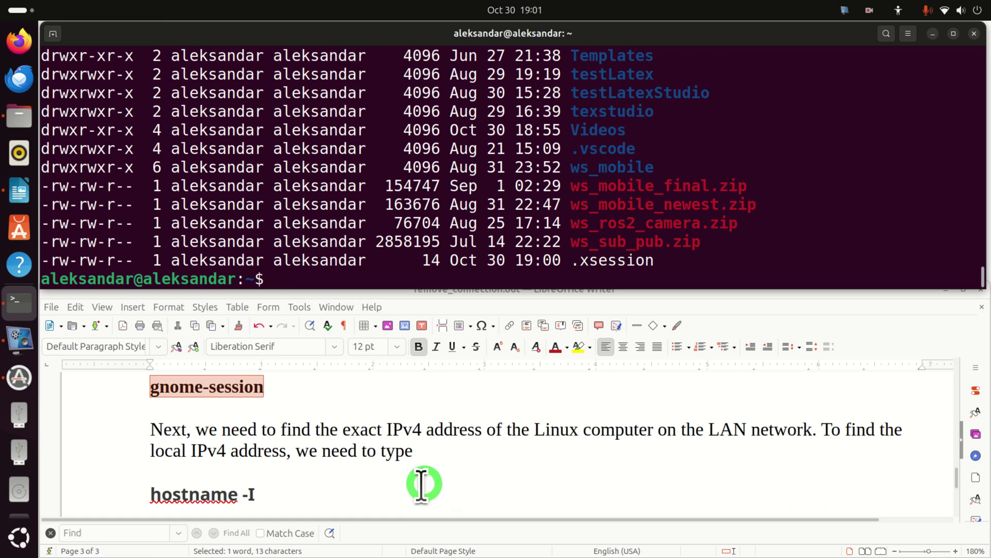
triple_click(248, 491)
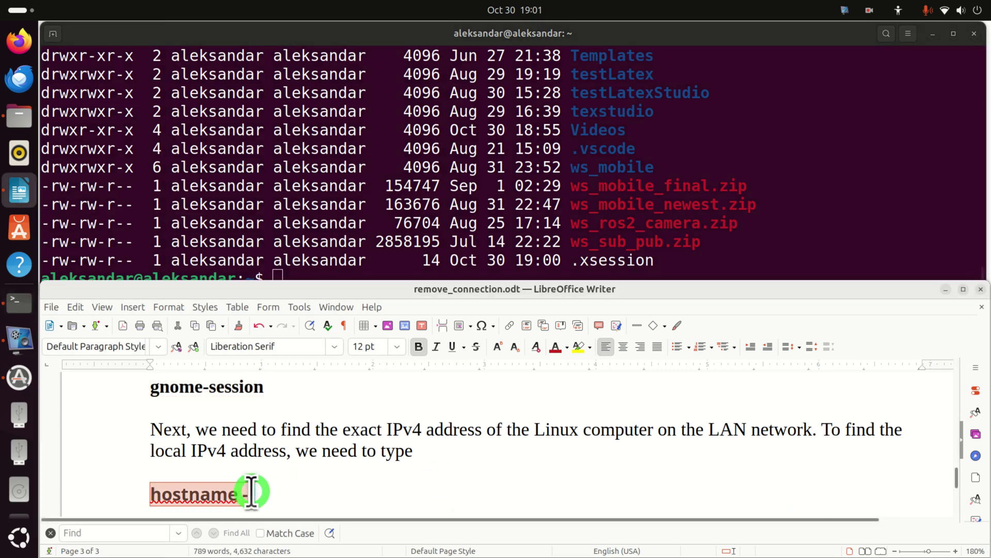
- Copy and run 'hostname -I' in the terminal, revealing the address 192.168.0.145
right_click(251, 491)
left_click(310, 336)
left_click(310, 264)
right_click(324, 276)
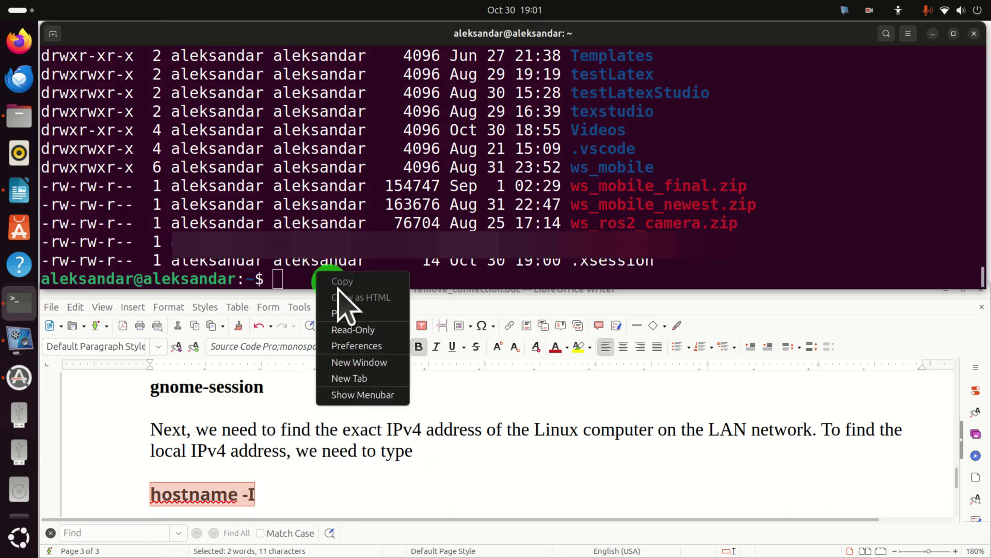
left_click(353, 313)
key("Return")
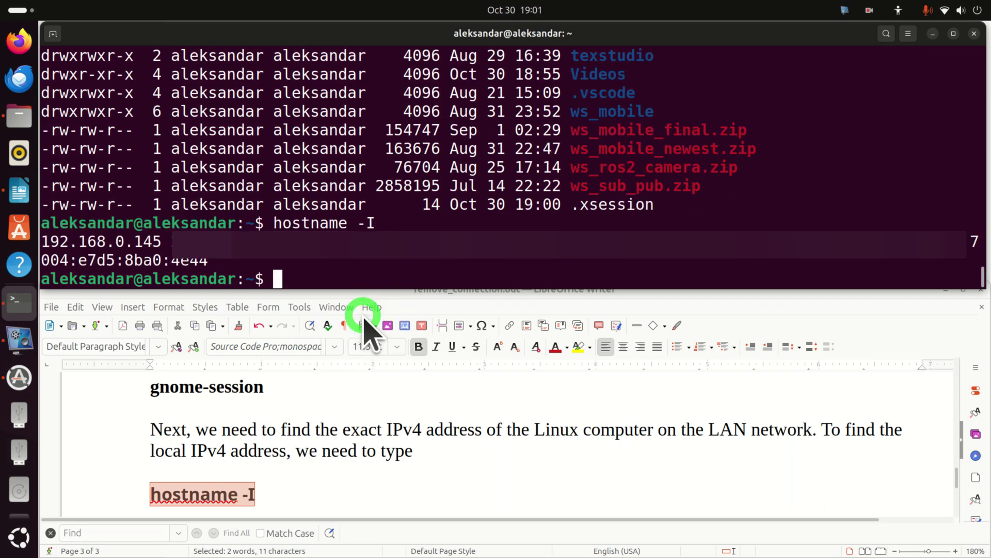
left_click_drag(161, 240, 52, 239)
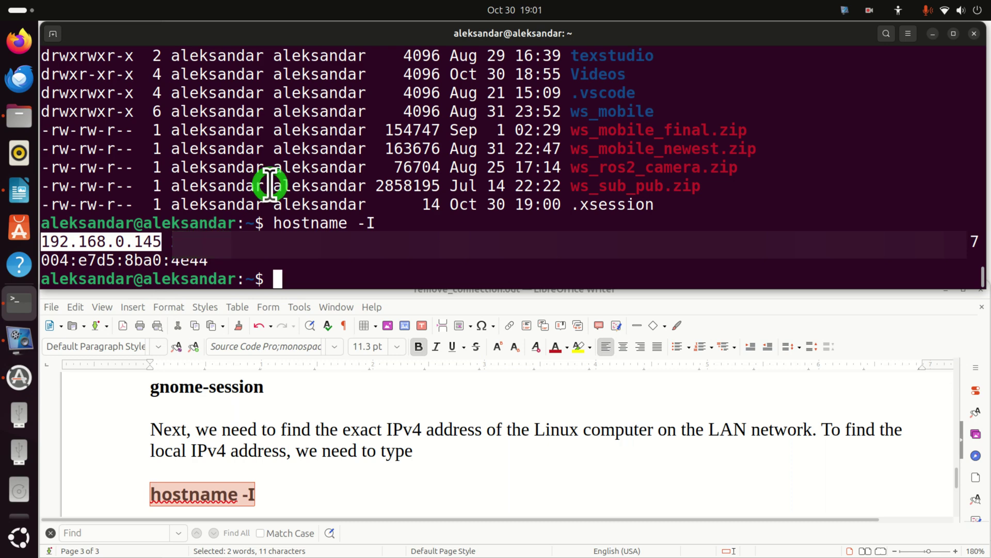
- Copy 'ifconfig' from the guide and paste it at the terminal prompt
scroll(295, 454, "down", 5)
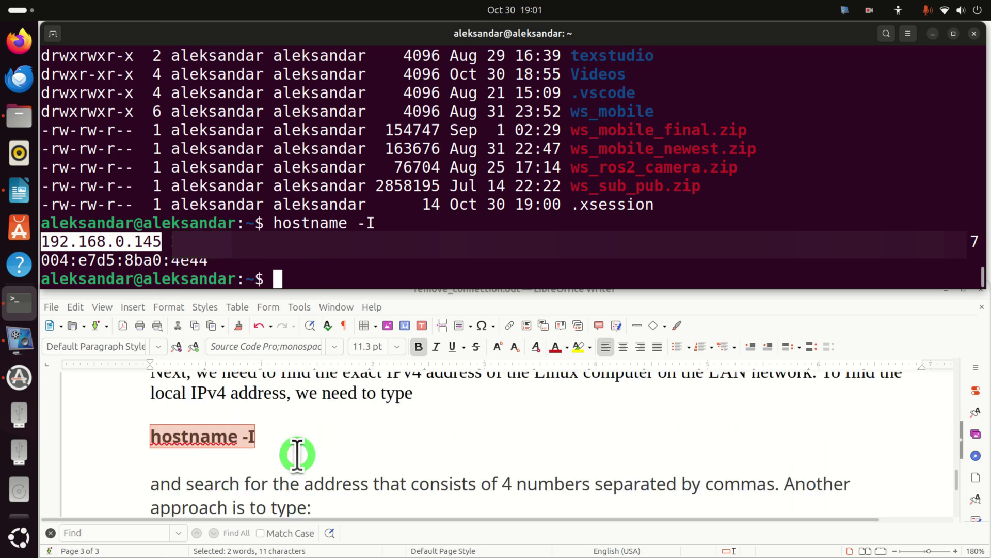
left_click_drag(223, 444, 144, 432)
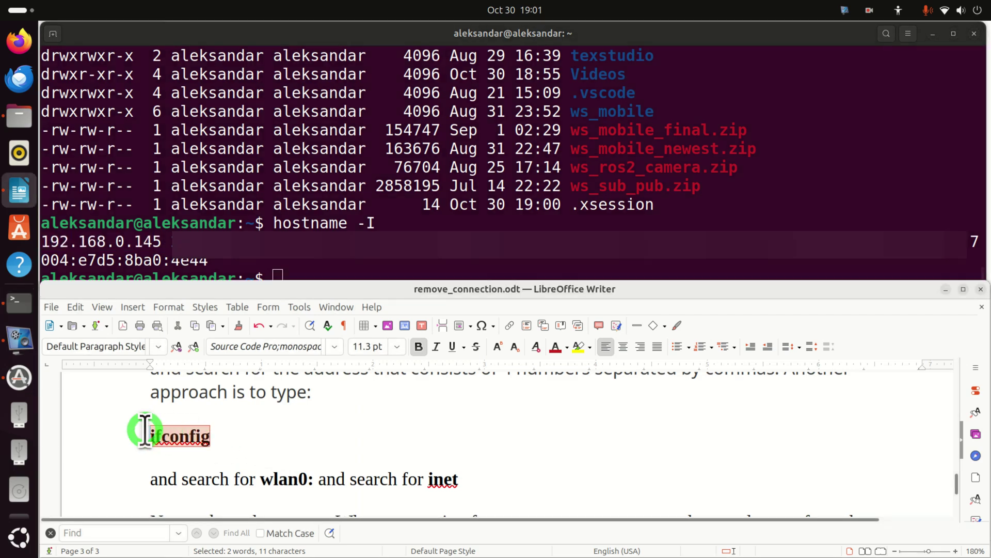
right_click(163, 433)
left_click(248, 274)
left_click(288, 271)
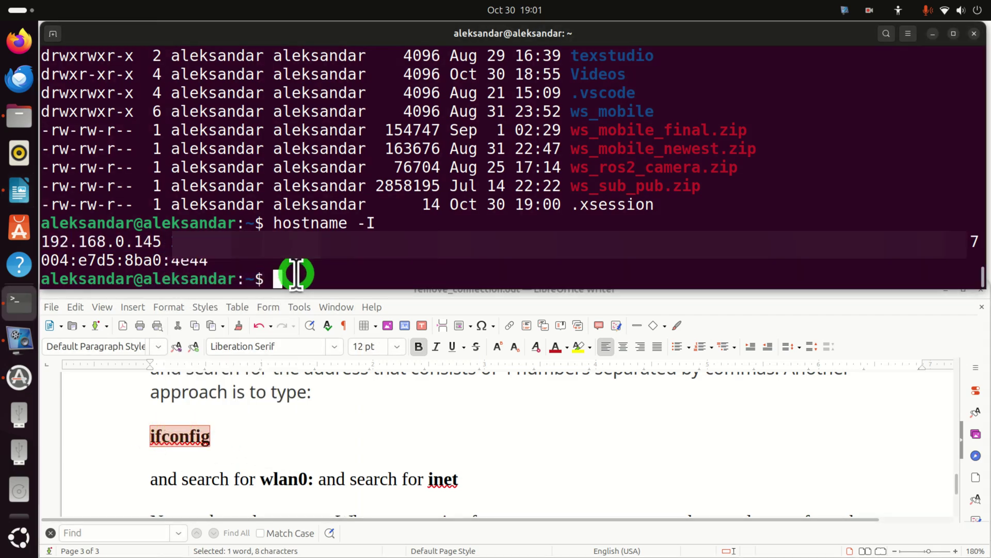
right_click(298, 282)
left_click(354, 323)
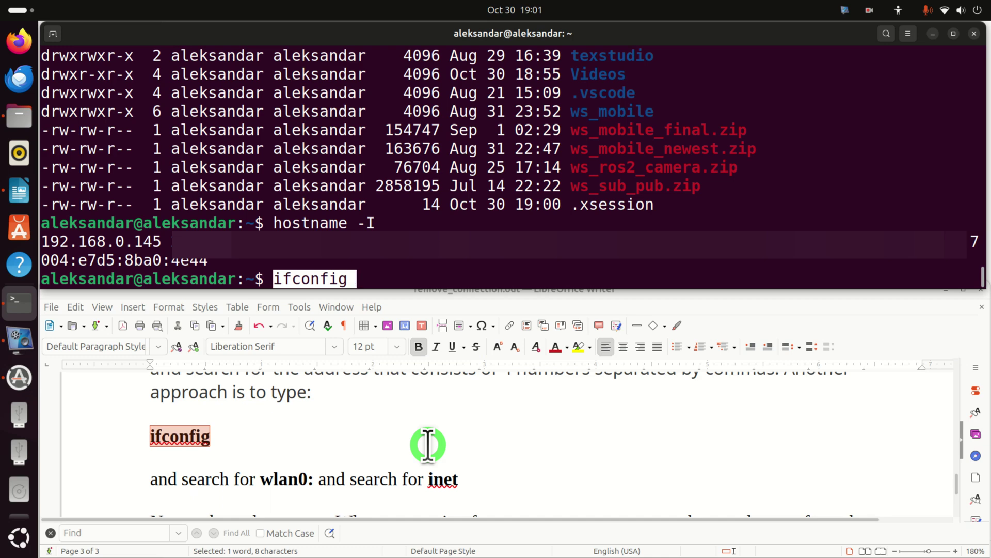
- Compare the guide's wlan0 inet note with the terminal address 192.168.0.145
double_click(294, 478)
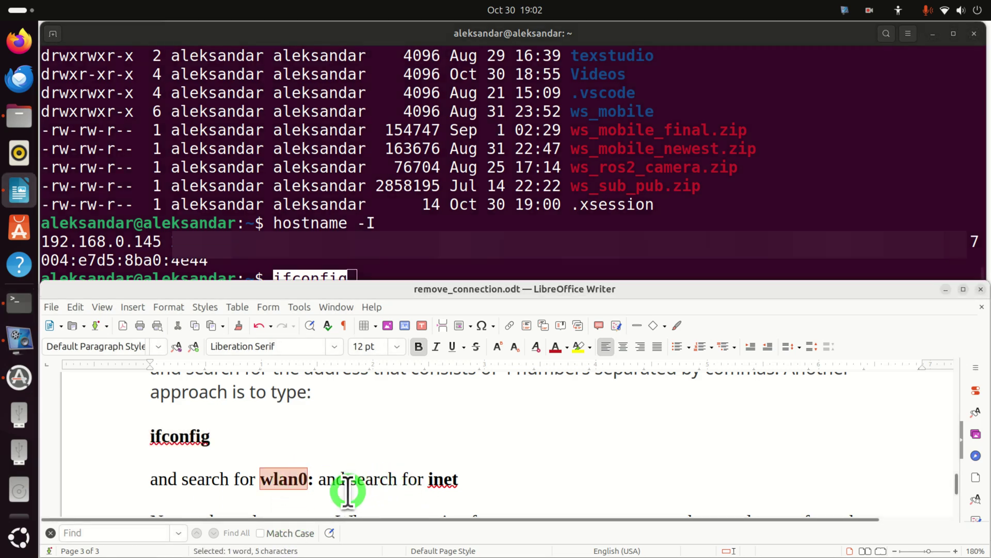
left_click(439, 266)
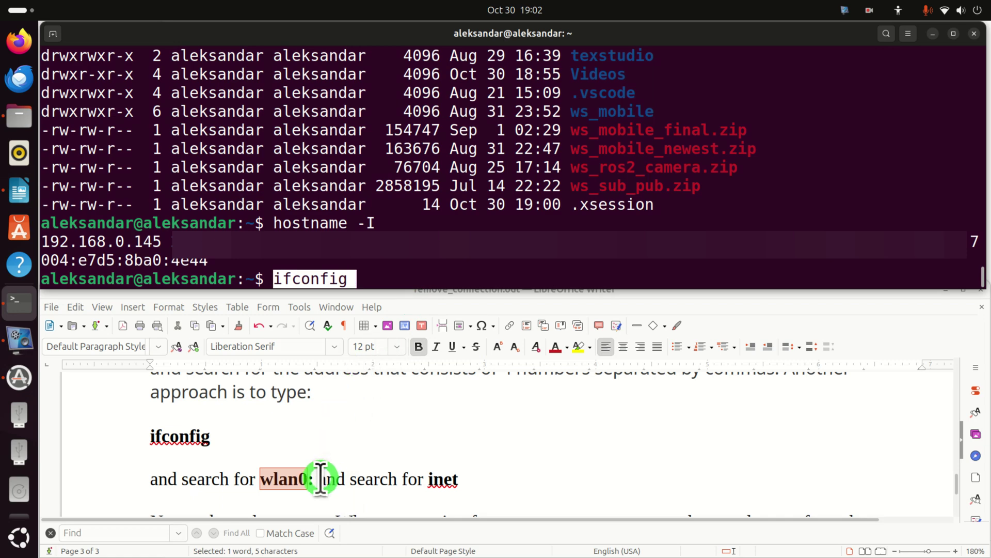
double_click(443, 477)
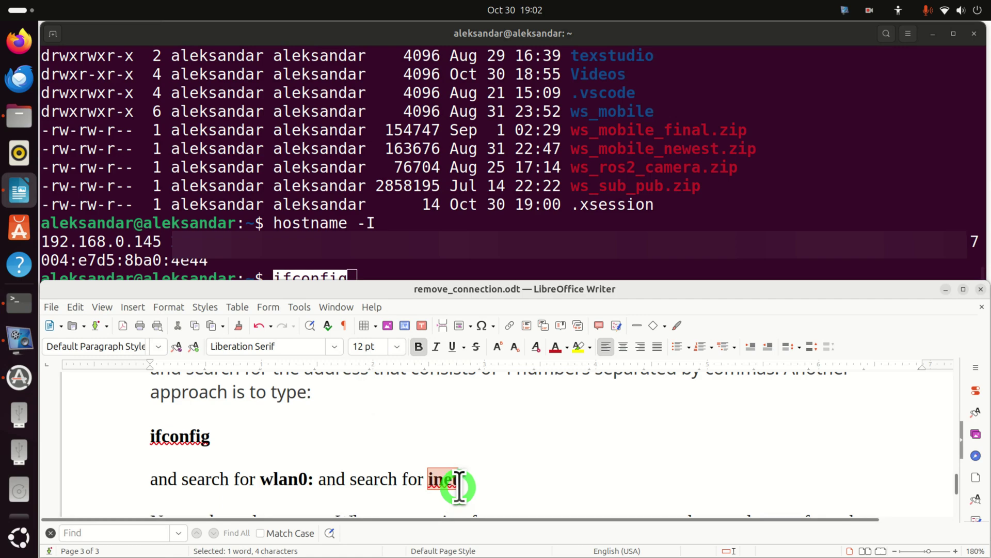
left_click(457, 478)
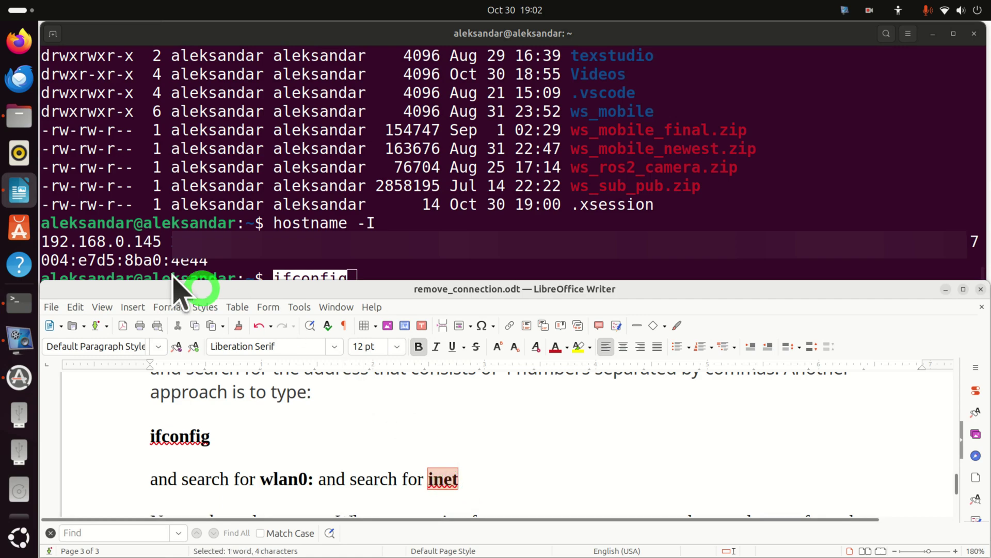
left_click(122, 239)
left_click_drag(42, 241, 162, 241)
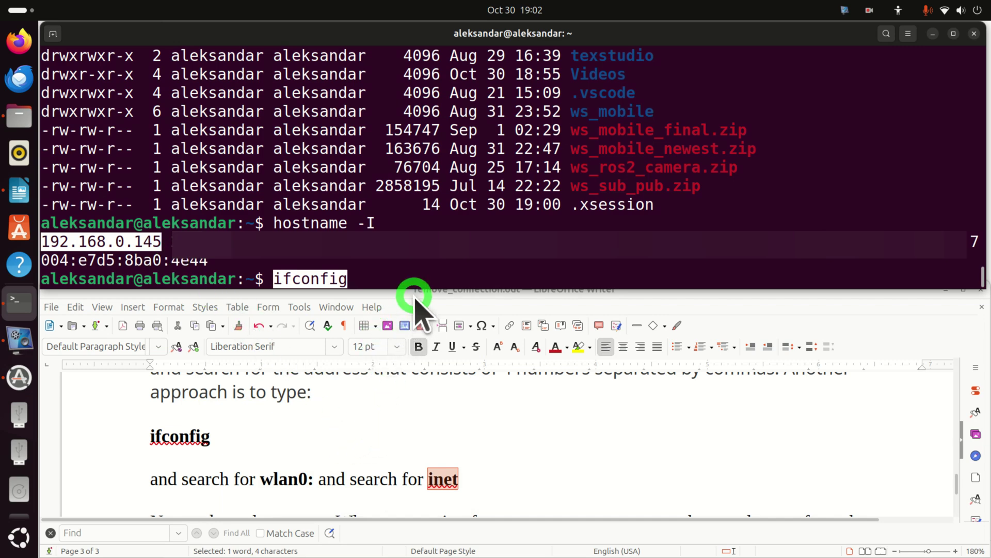
- Erase 'ifconfig' from the prompt and type 'sudo reboot' to restart Ubuntu
scroll(401, 477, "down", 5)
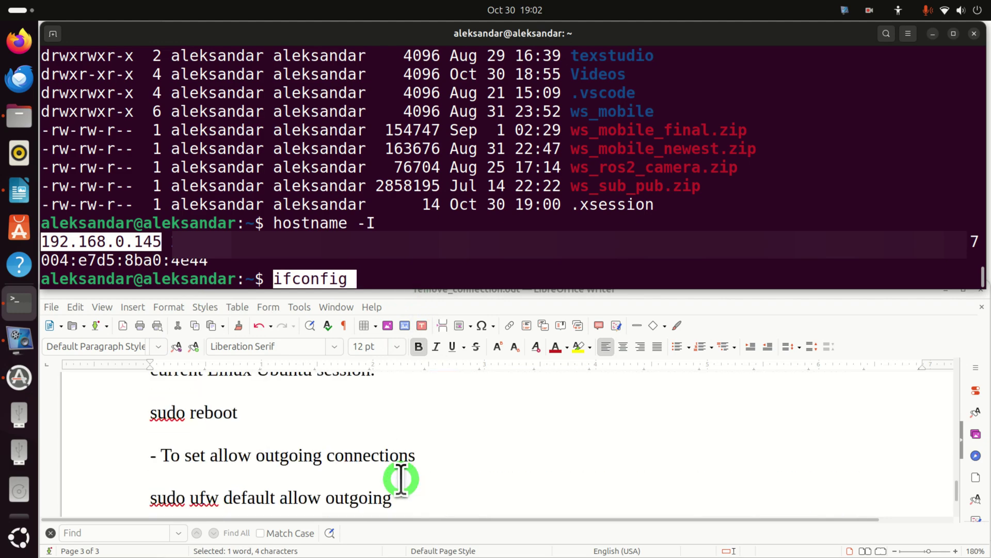
scroll(400, 478, "up", 5)
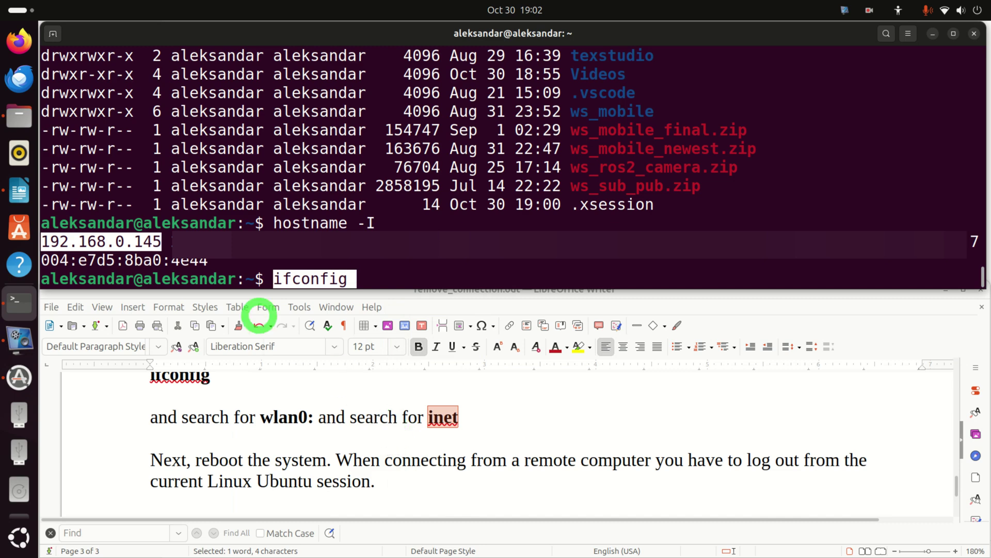
double_click(160, 241)
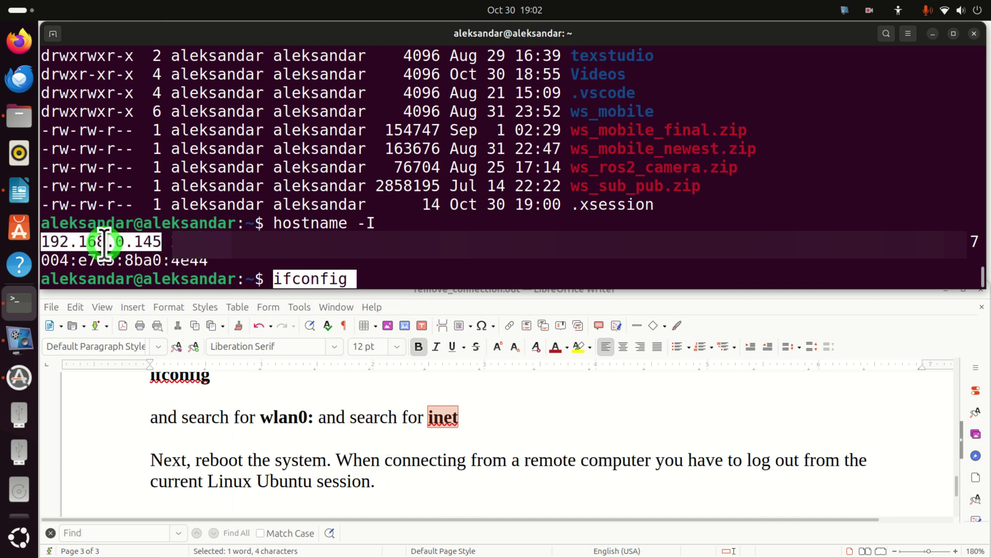
left_click(390, 283)
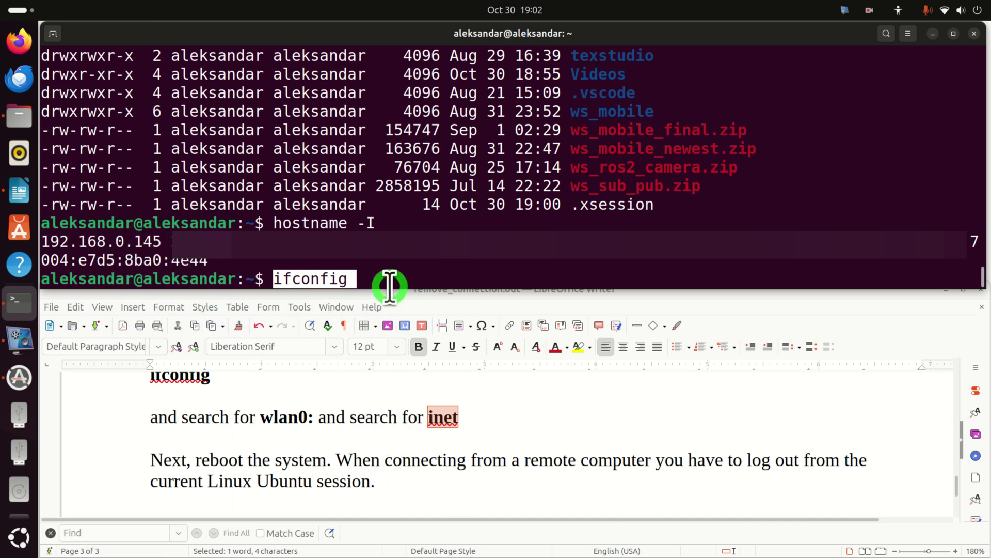
key("End")
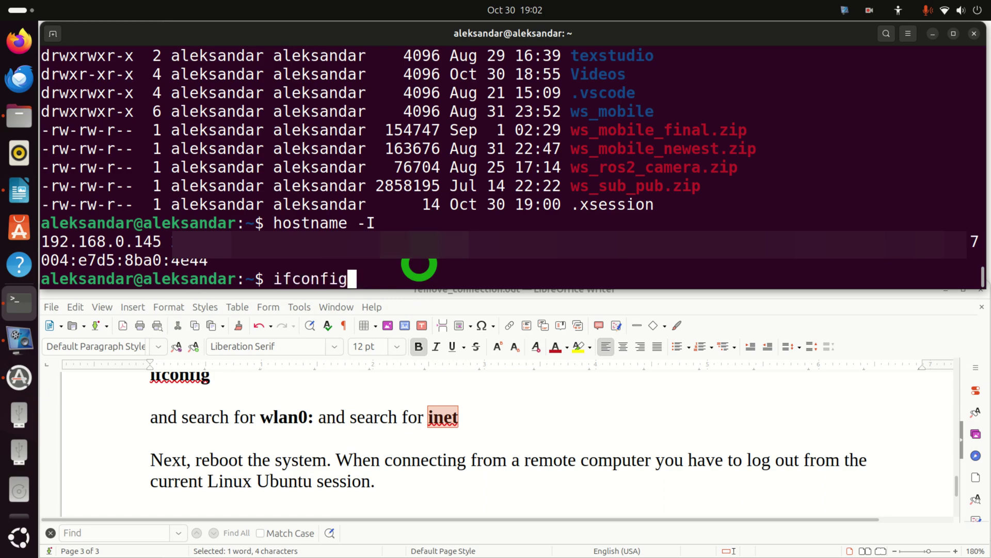
key("BackSpace")
key("BackSpace")
key("BackSpace")
key("BackSpace")
key("BackSpace")
key("BackSpace")
key("BackSpace")
key("BackSpace")
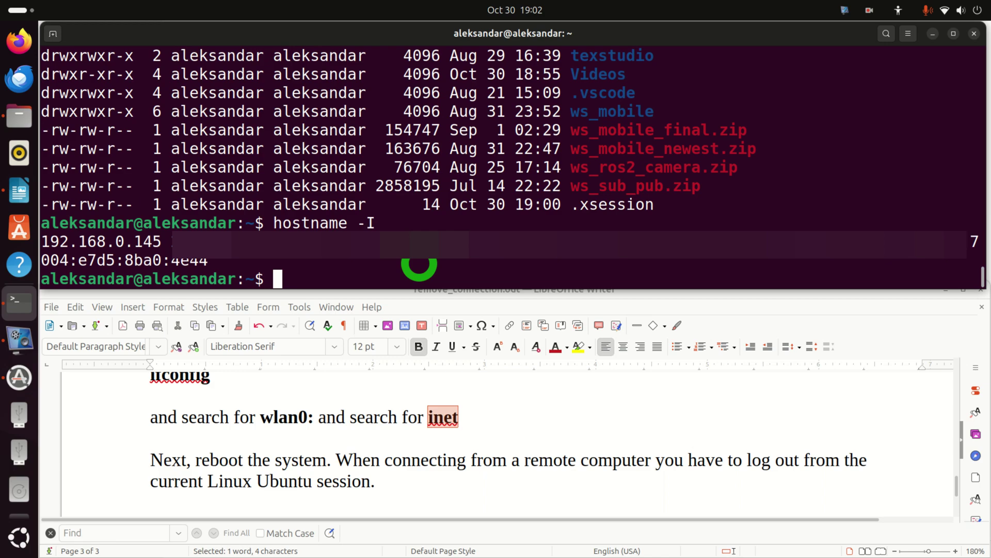
type("sud")
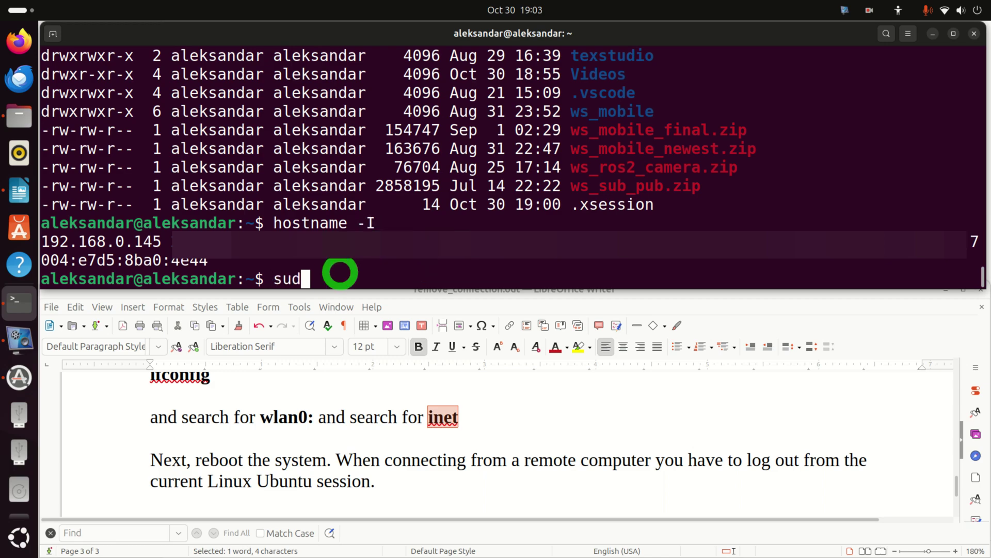
type("o reboo")
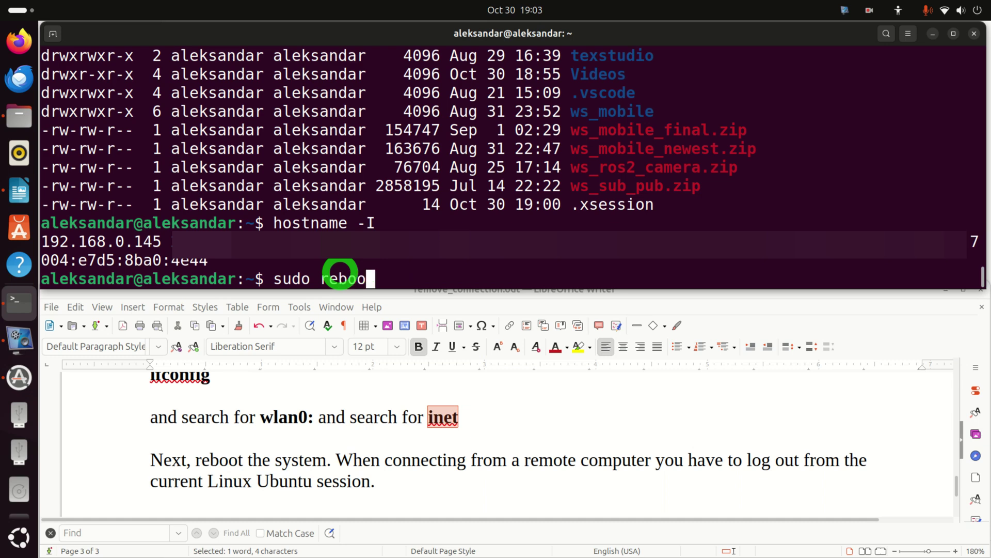
type("t")
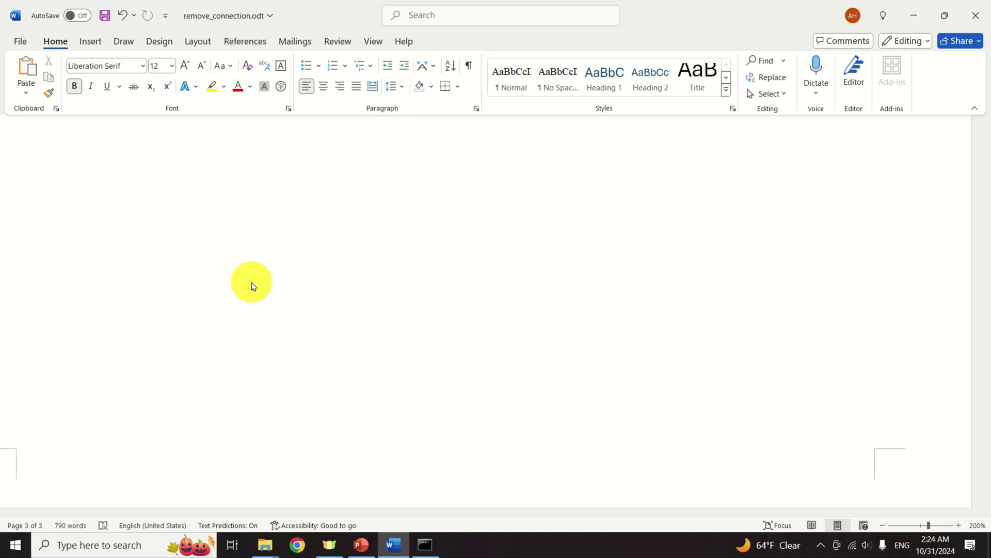
- Launch Remote Desktop Connection from a 'remote' search and connect to 192.168.0.145
left_click(15, 545)
type("remote")
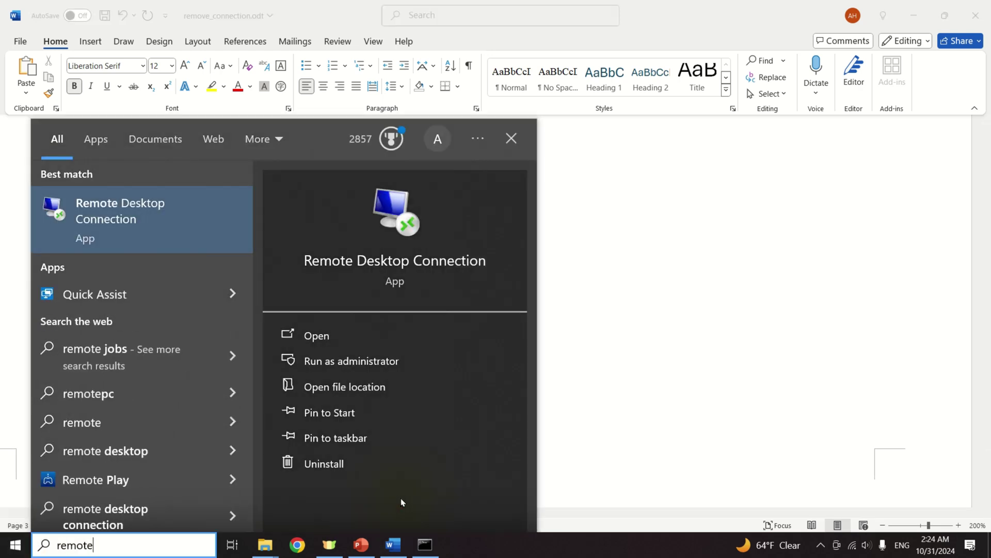
left_click(361, 236)
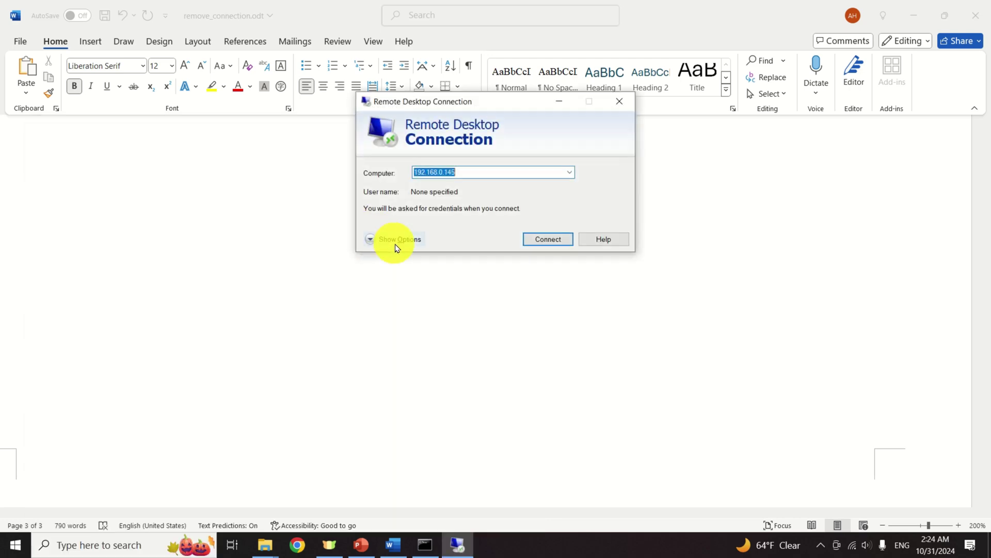
left_click(458, 172)
left_click(567, 173)
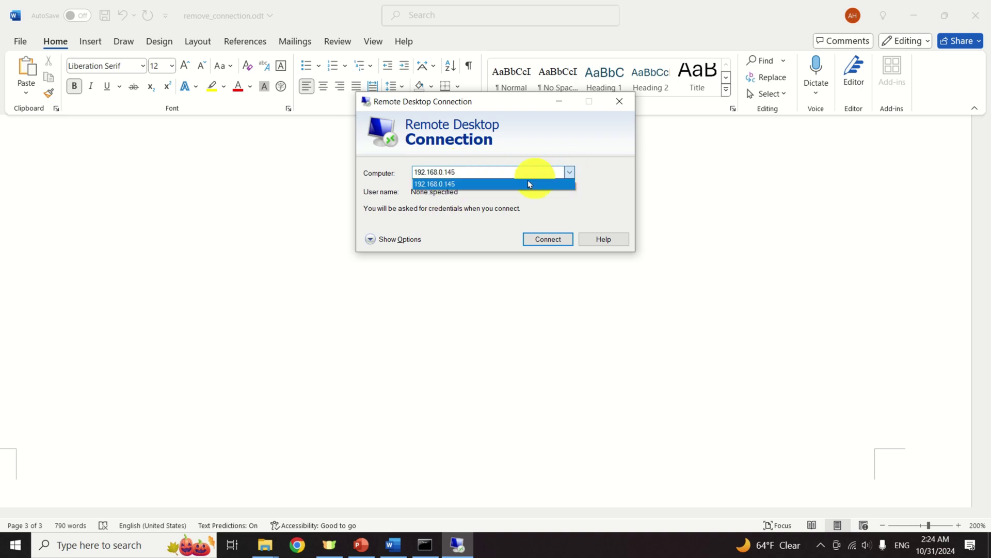
left_click(509, 177)
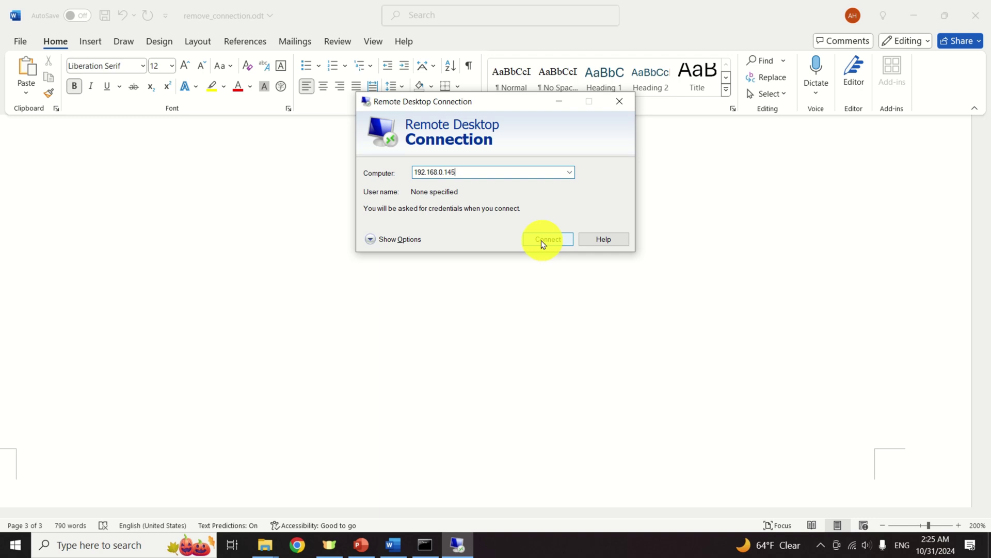
left_click(548, 239)
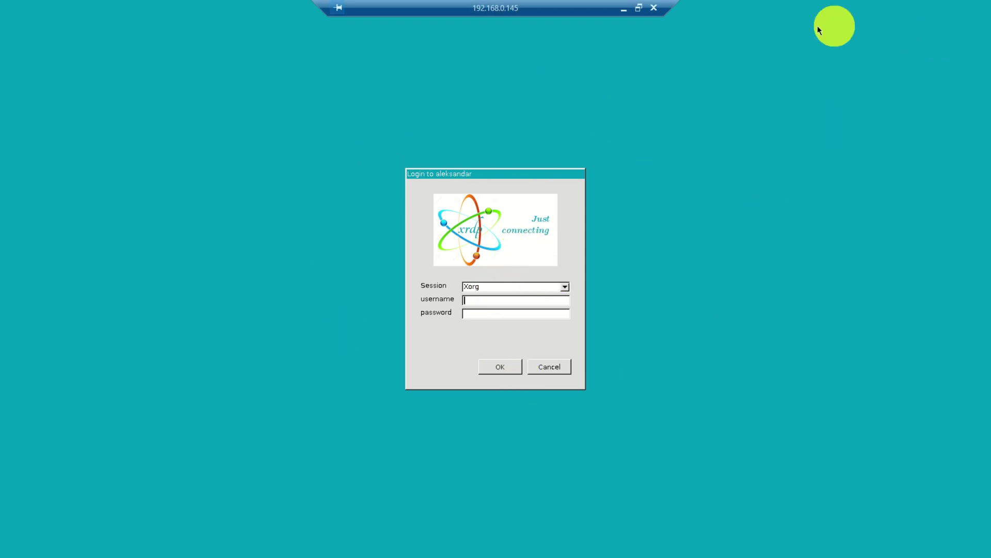
- Enlarge the windowed RDP session, then enter the account username and password in the xrdp login
left_click(640, 12)
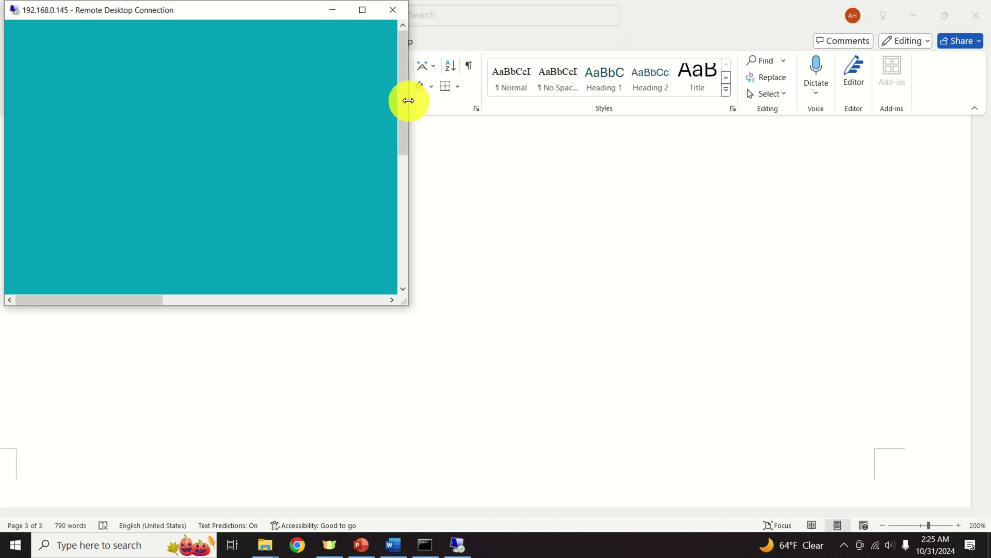
left_click_drag(409, 111, 903, 166)
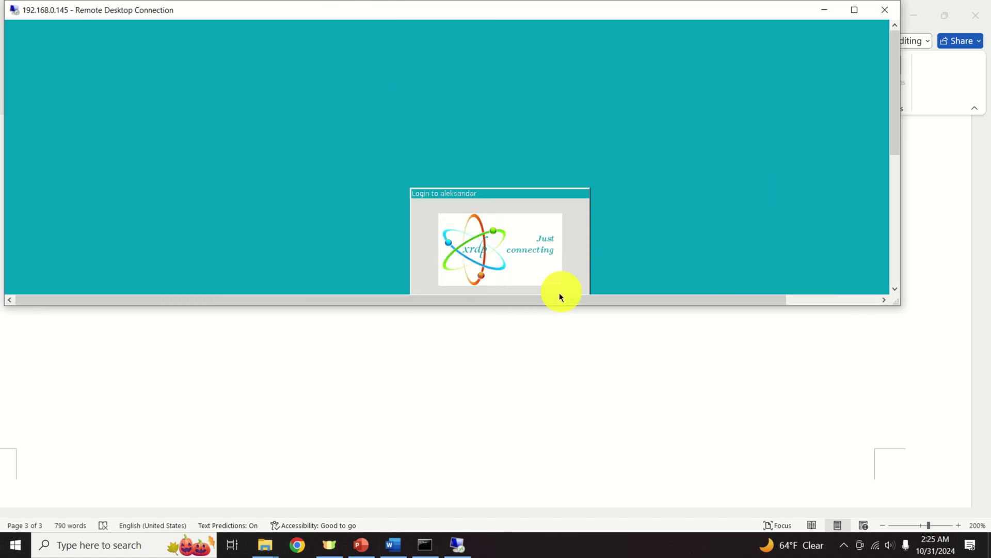
left_click_drag(544, 308, 577, 511)
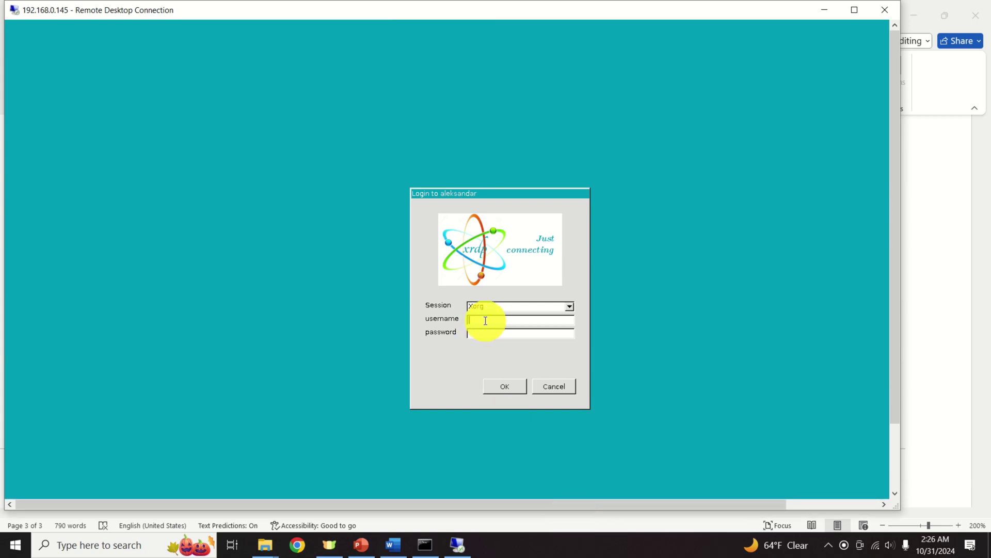
type("aleksandar")
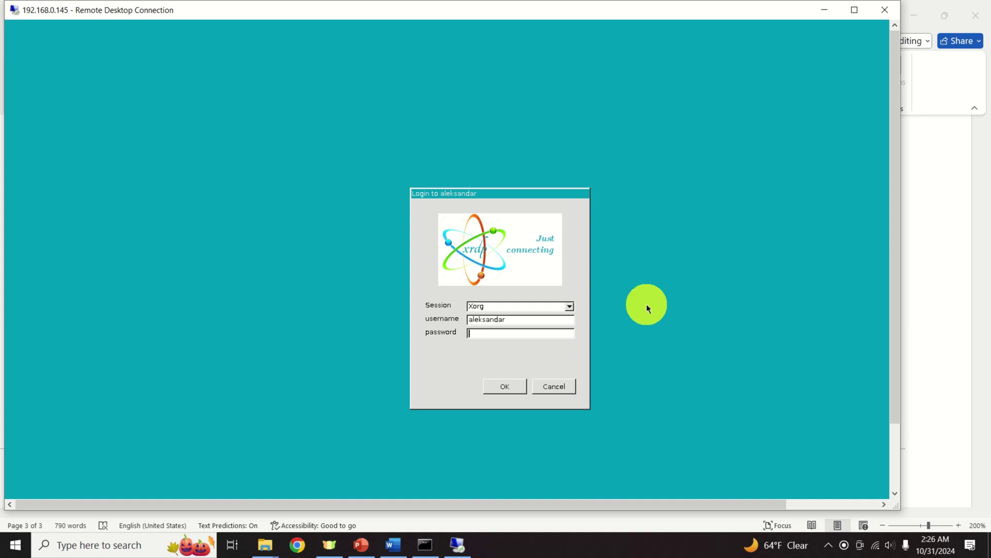
type("***********")
- Log in to the Ubuntu desktop and switch the RDP session to full screen
left_click(505, 386)
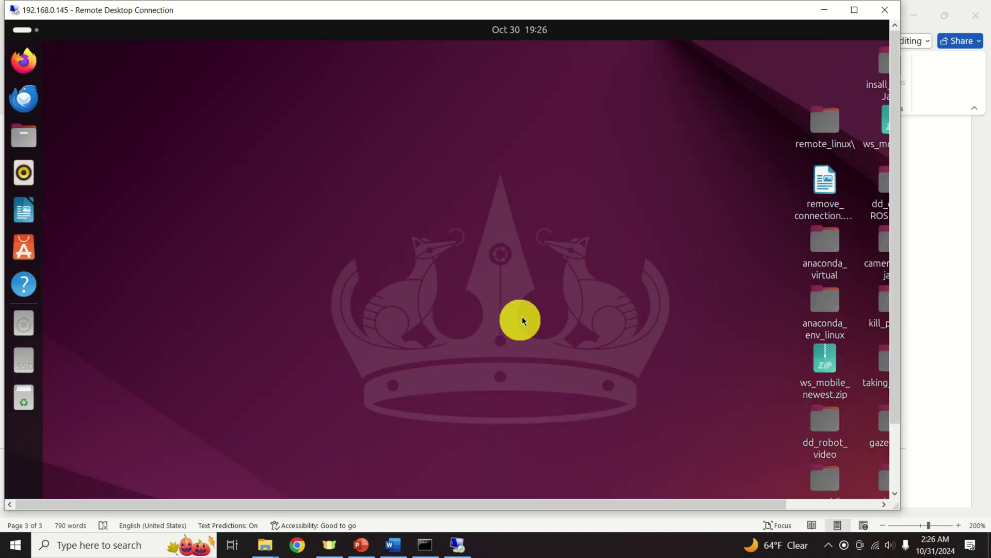
left_click(855, 11)
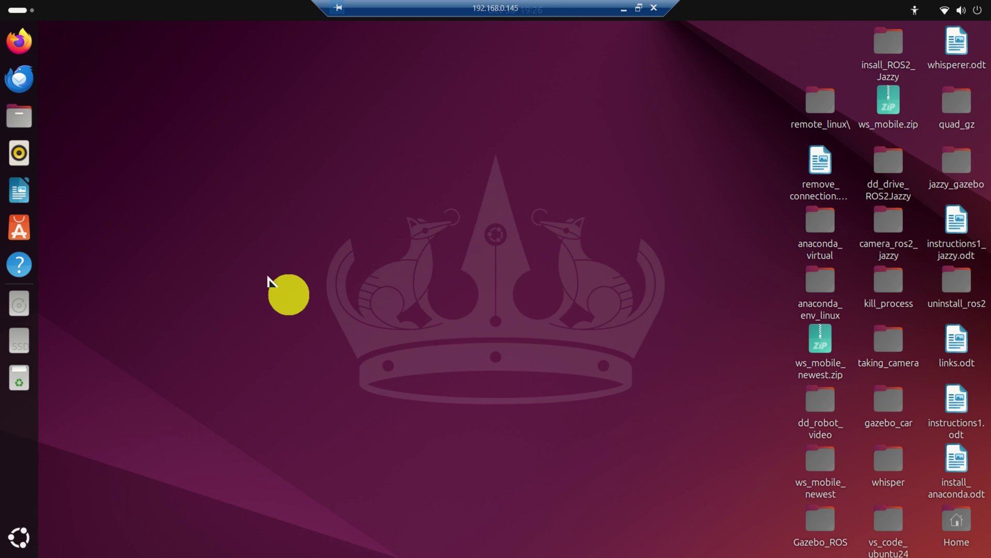
left_click(638, 8)
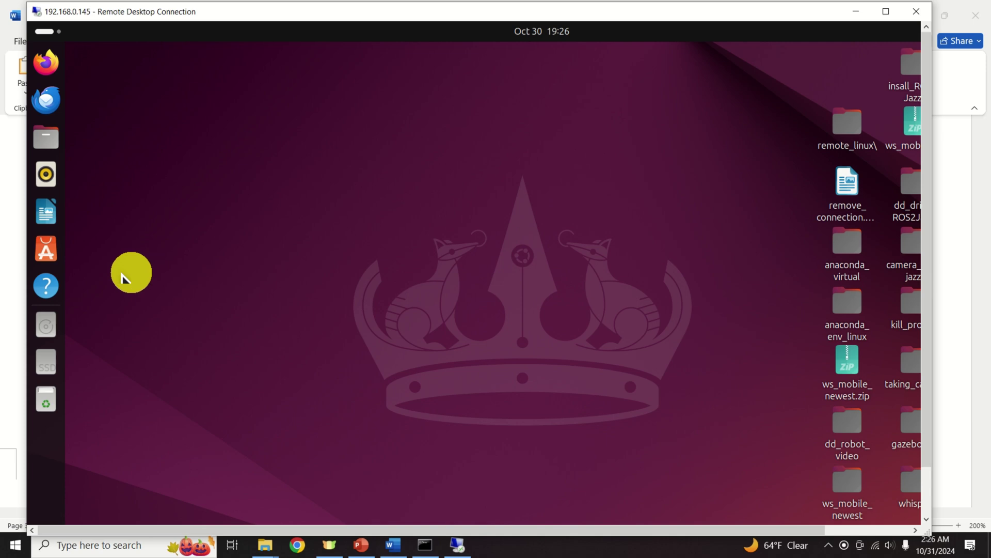
left_click(886, 11)
- Open Terminal via a 'termi' search and run 'lsb_release -a', showing Ubuntu 24.04.1 LTS
left_click(22, 536)
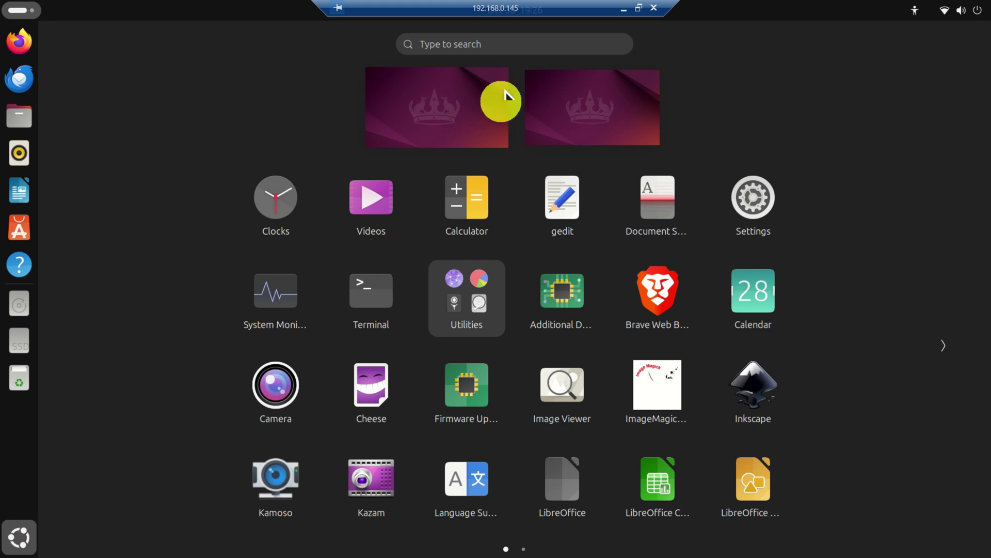
type("termi")
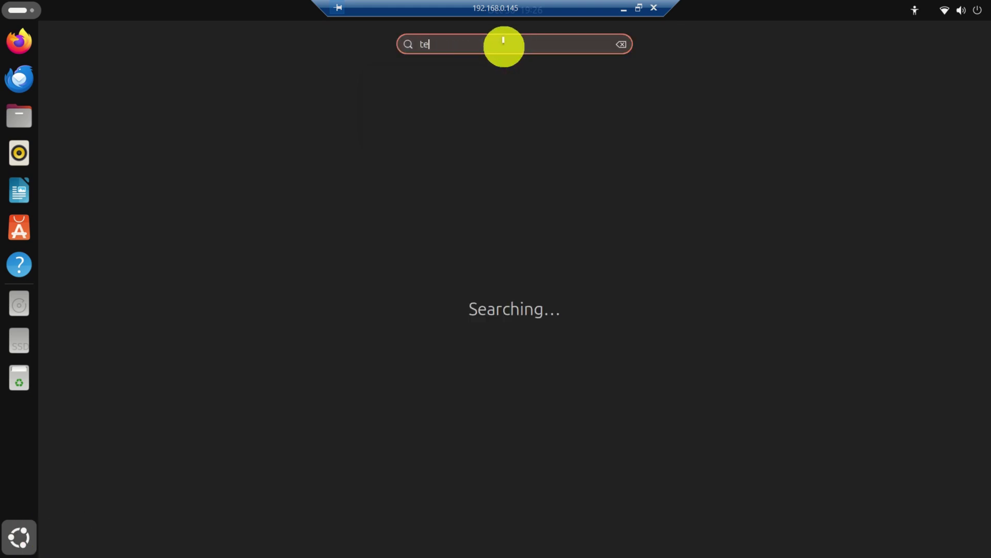
left_click(535, 106)
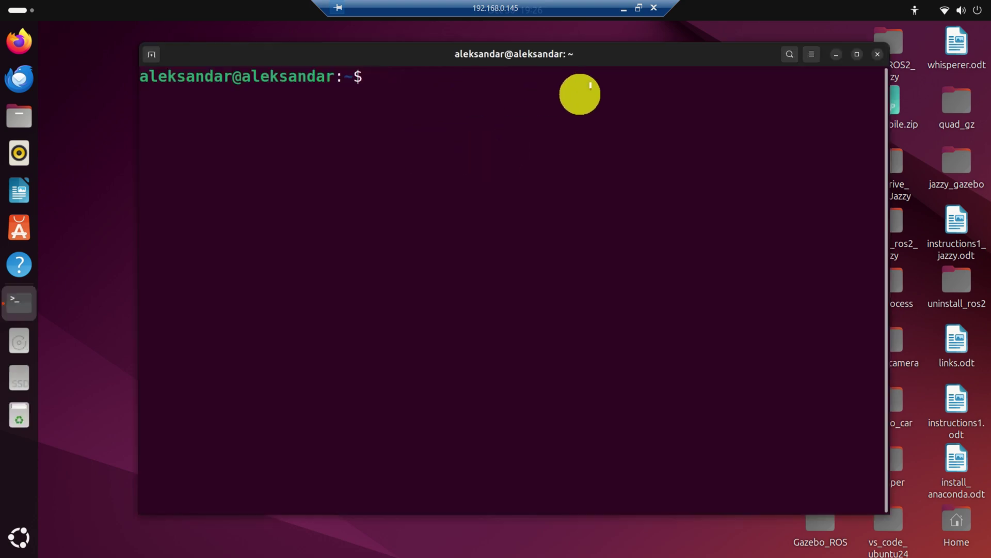
type("ls")
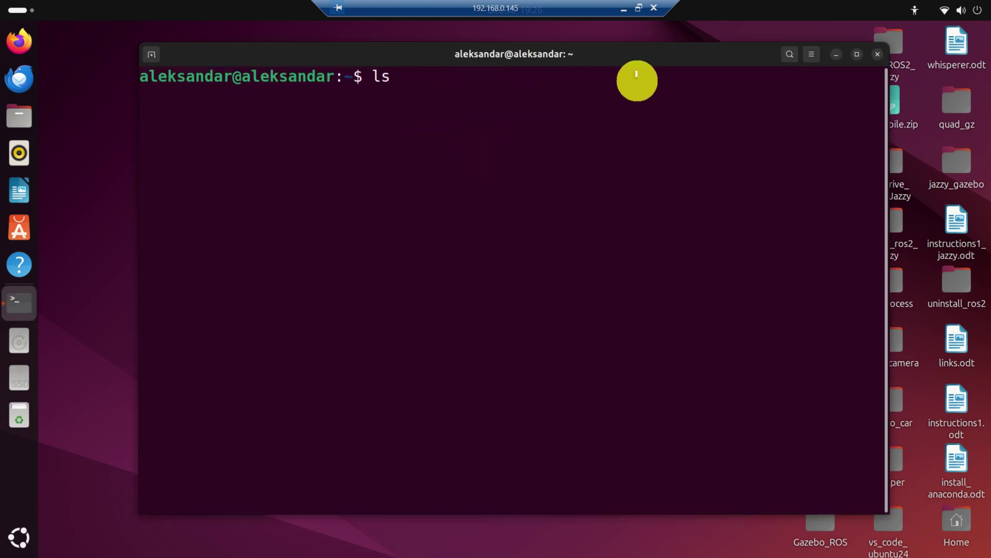
type("b_release -a")
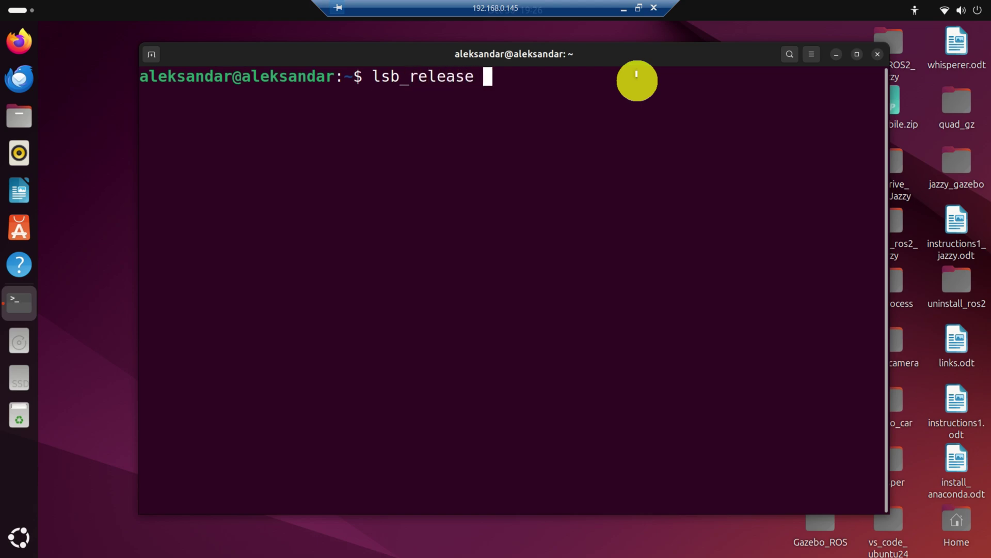
key("Return")
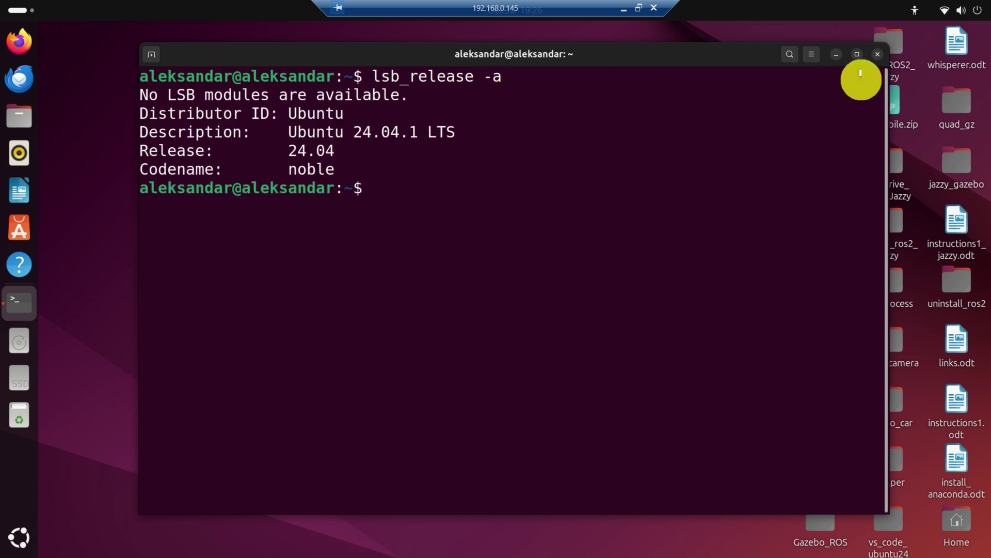